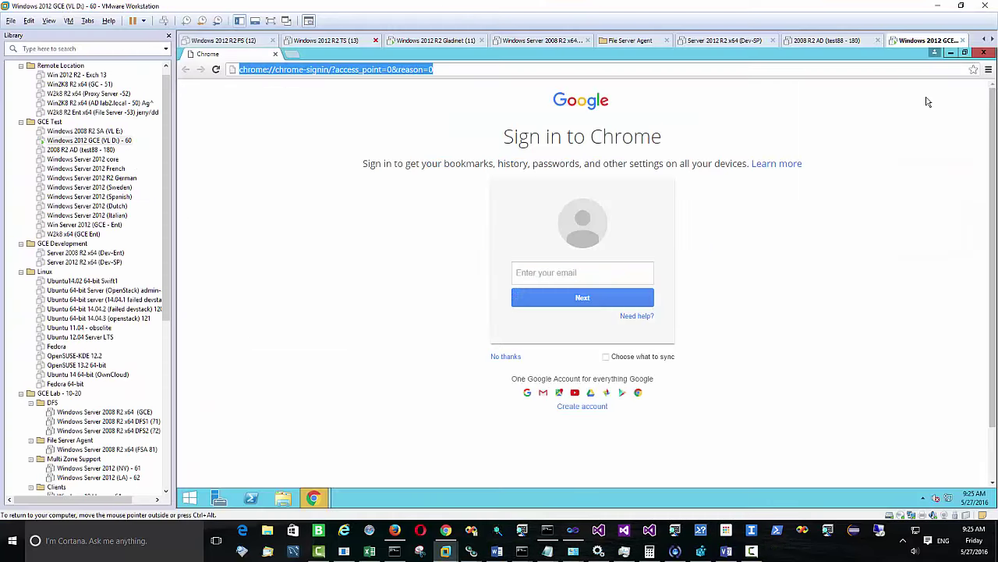
type("www.centrestack.com")
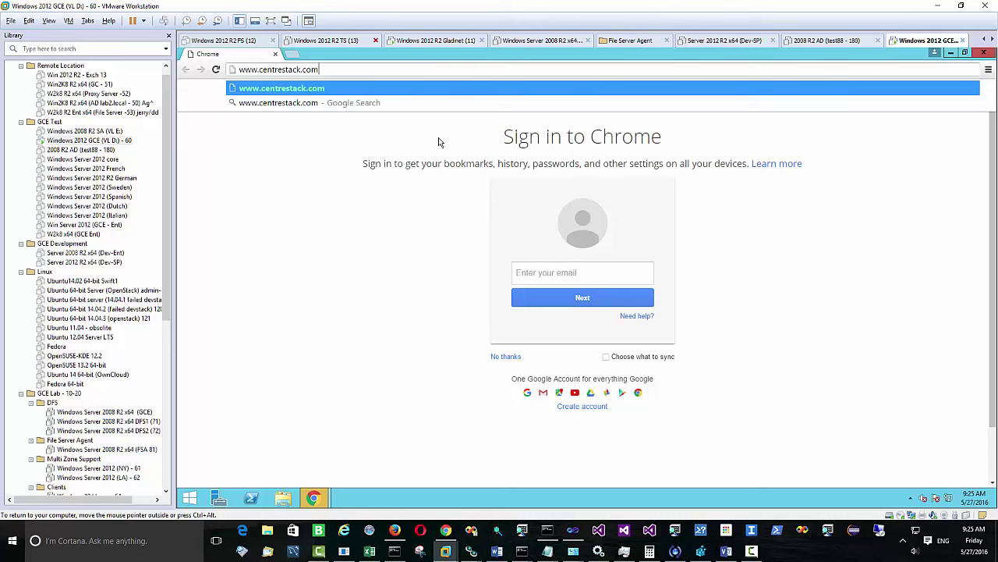
key("Return")
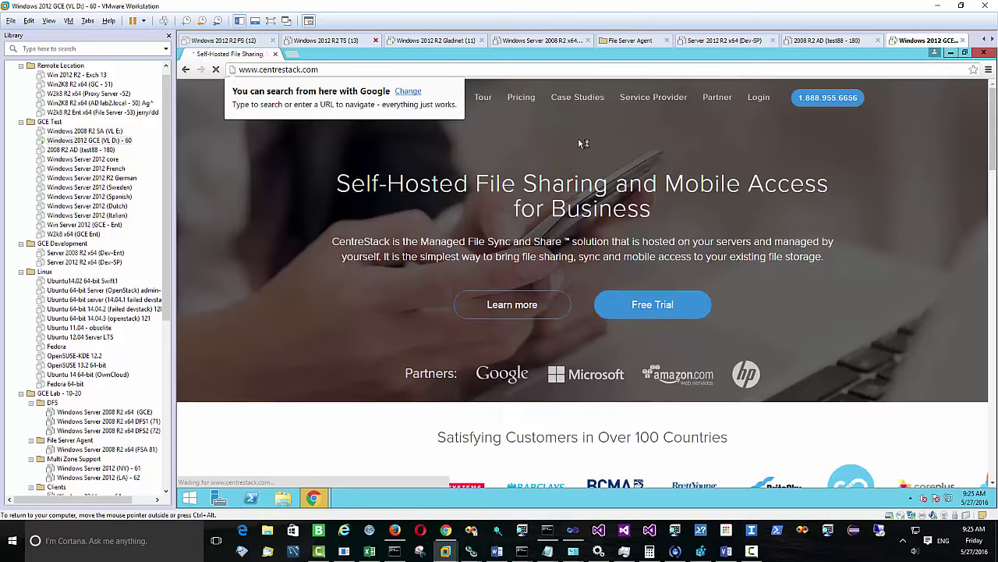
left_click(755, 97)
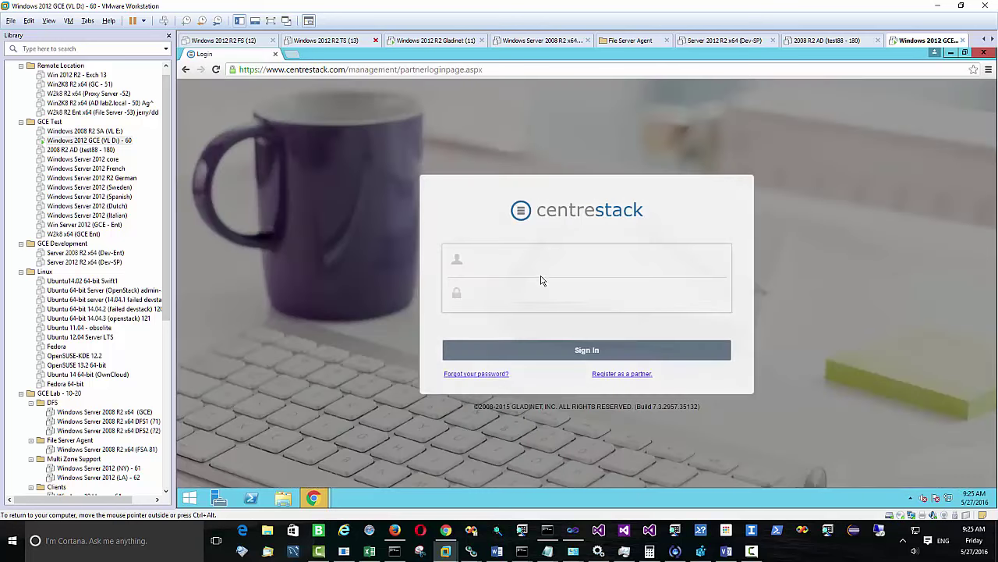
Enter the partner account's e-mail address and password.
left_click(532, 262)
key("Tab")
type("••••••••••")
Sign in, go to private cloud Downloads, and download the Express Web Installer (version 7.5.3134).
left_click(582, 350)
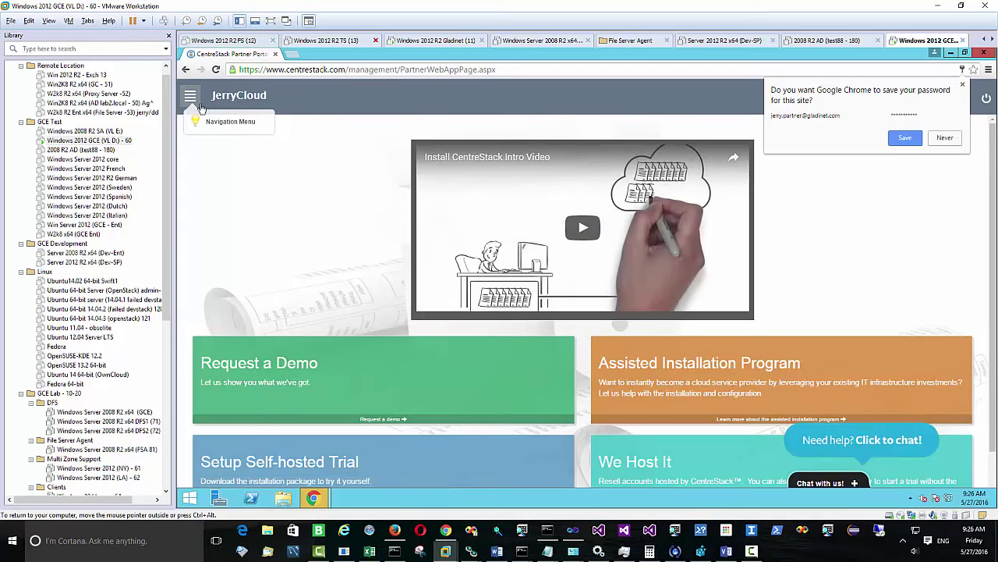
left_click(193, 98)
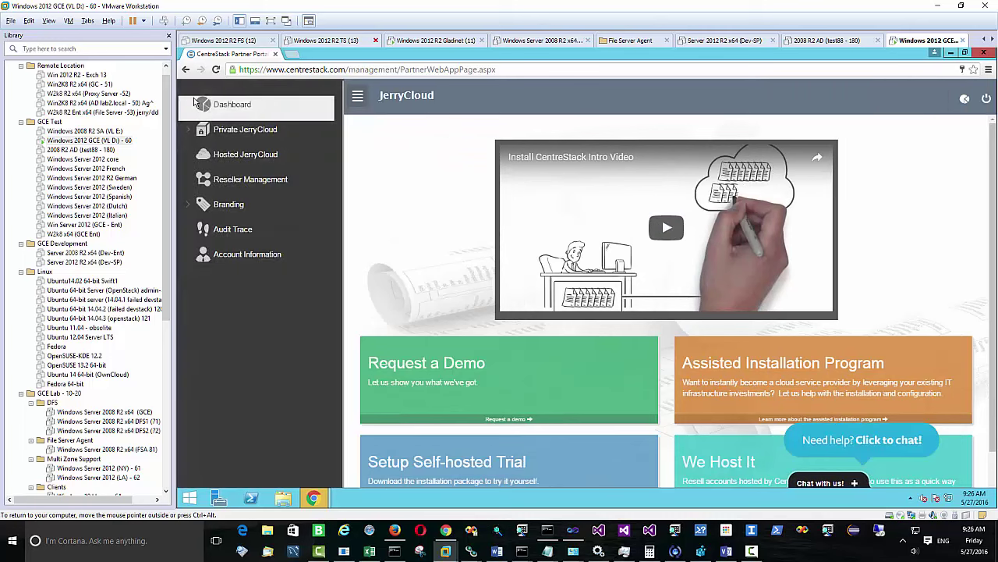
left_click(241, 131)
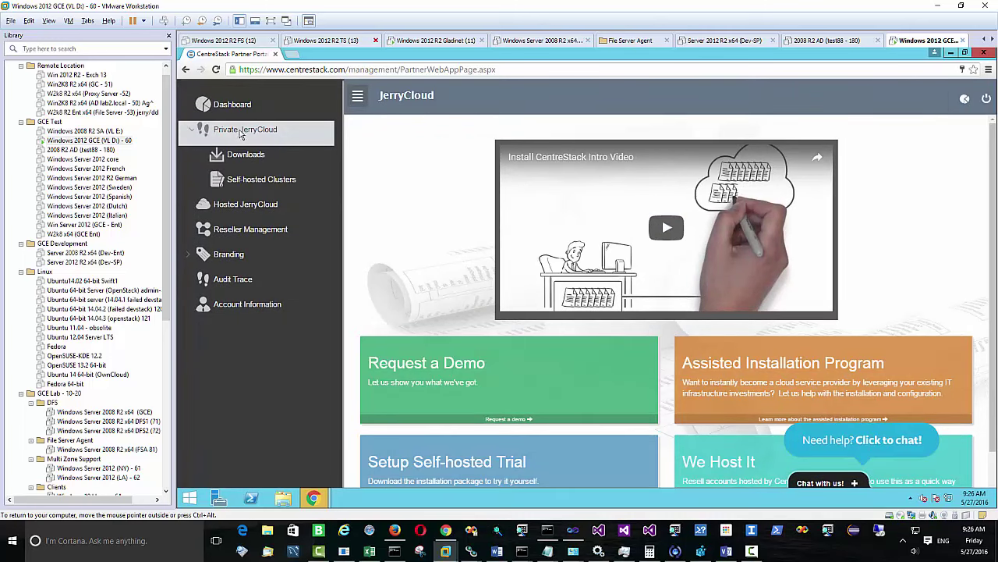
left_click(255, 160)
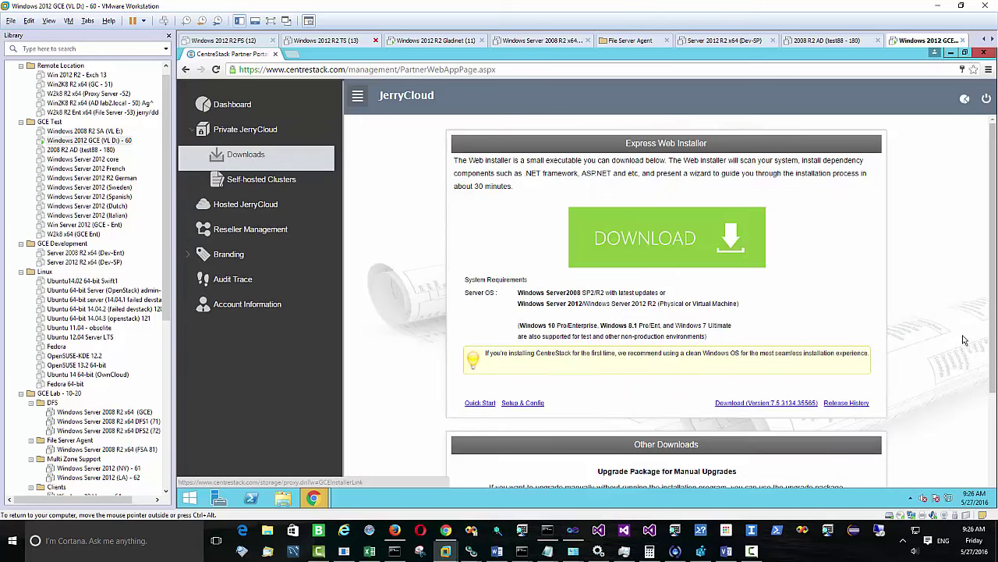
left_click(772, 403)
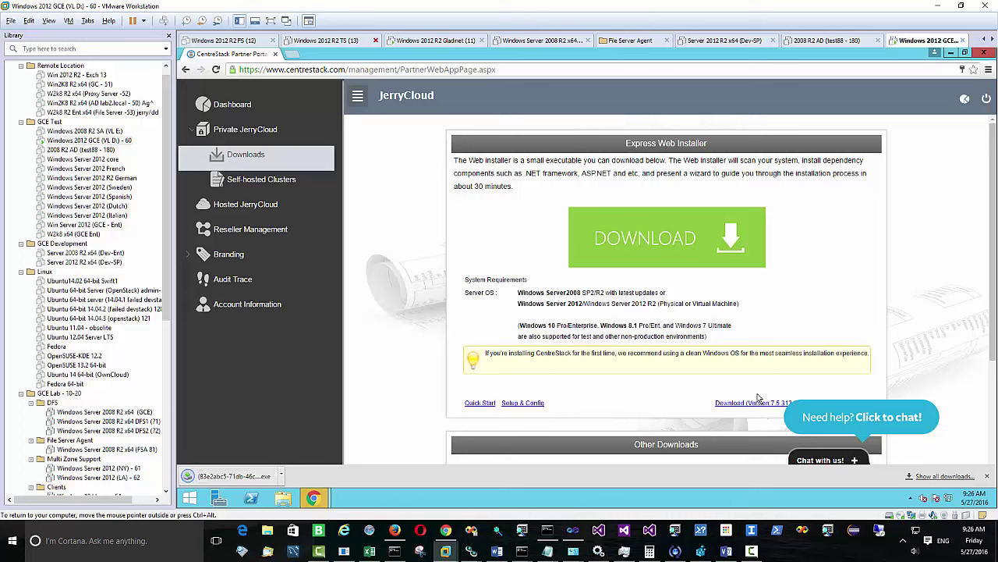
Show the downloaded installer in its folder, widen the Name column, and run the installer.
left_click(281, 475)
left_click(323, 442)
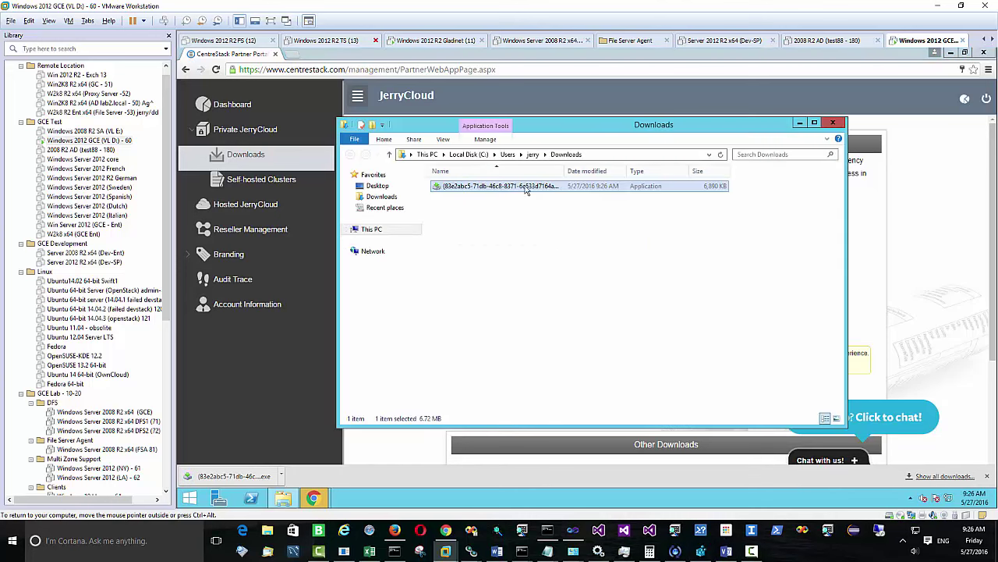
double_click(566, 171)
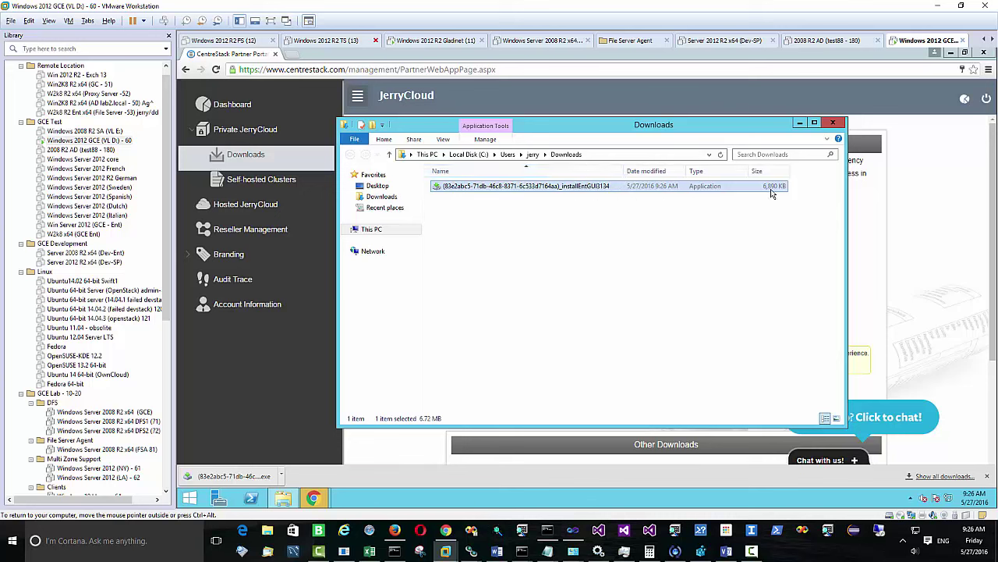
double_click(535, 189)
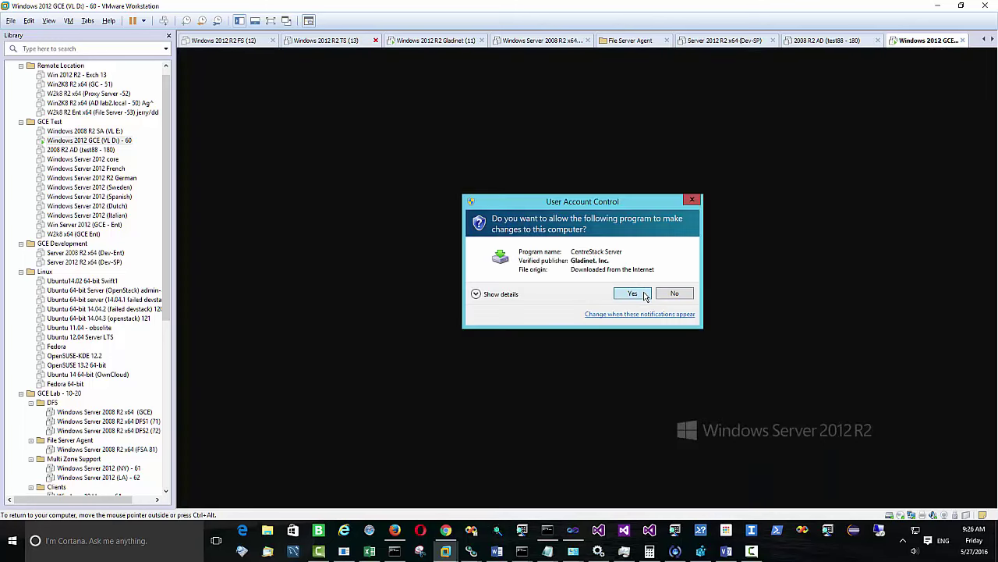
Allow the installer, accept the license, and install Service Provider Edition as Express All-in-one.
left_click(645, 294)
left_click(644, 375)
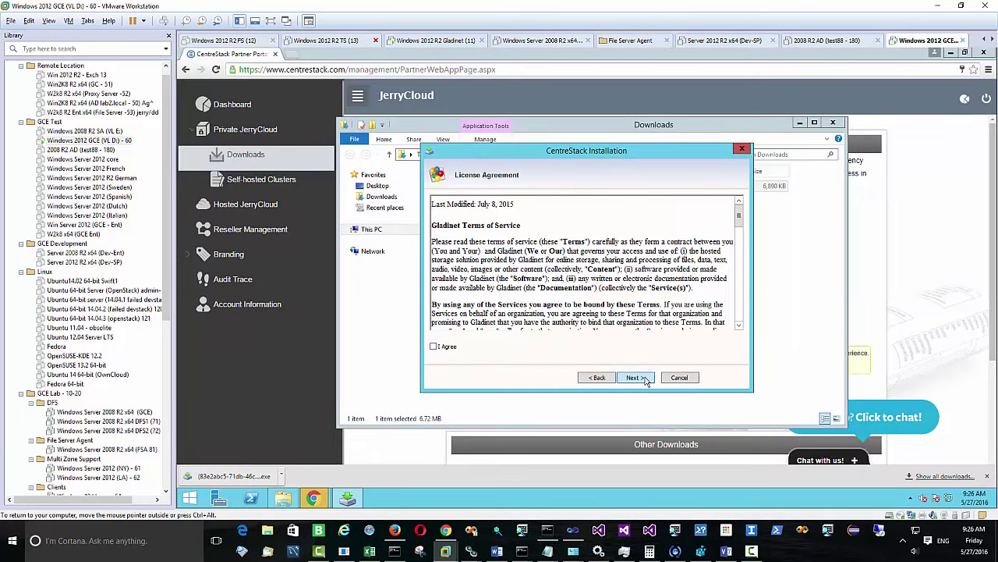
left_click(446, 348)
left_click(633, 378)
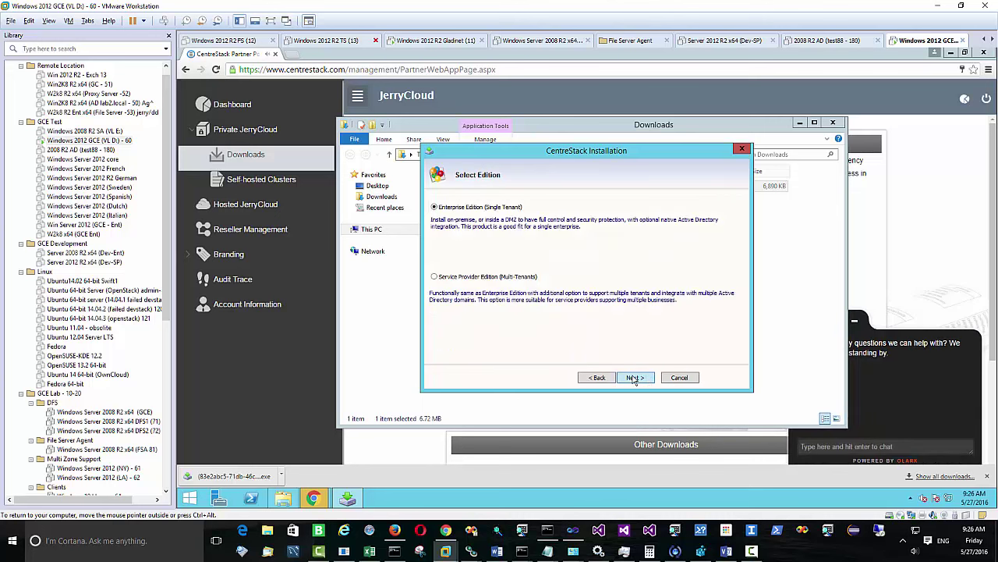
left_click(500, 279)
left_click(635, 378)
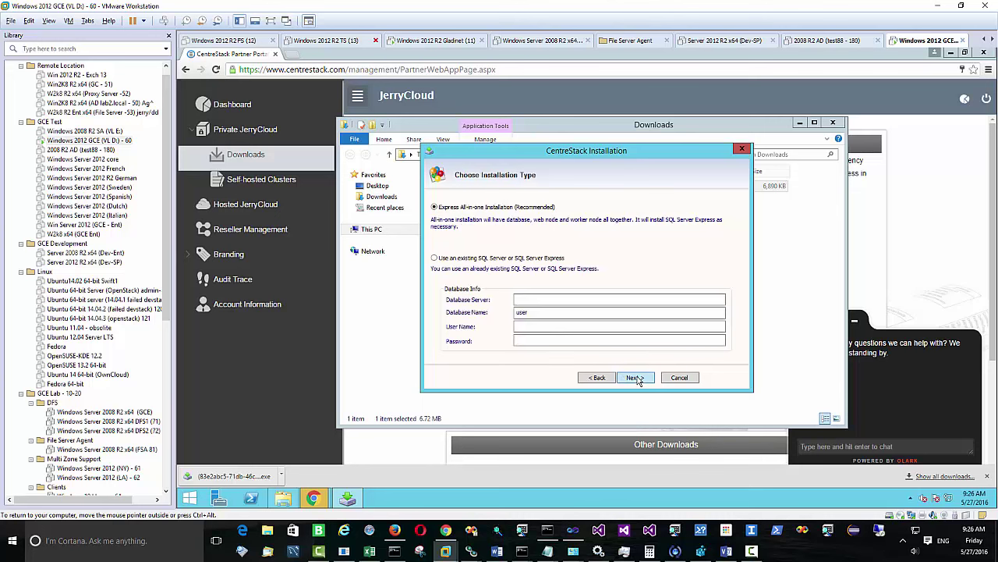
left_click(636, 379)
left_click(636, 379)
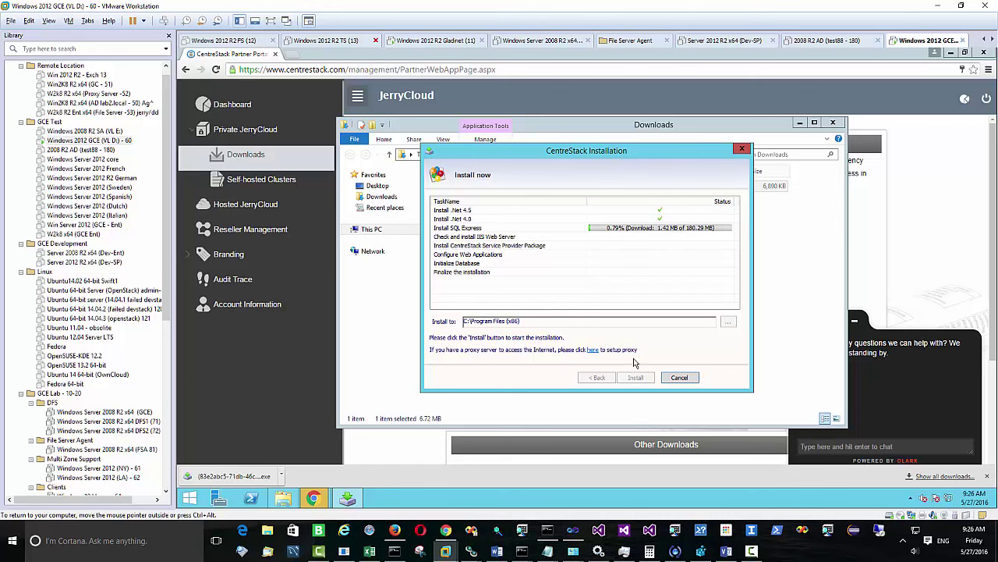
left_click(995, 498)
Check the taskbar clock while waiting for the installation tasks to complete.
left_click(975, 498)
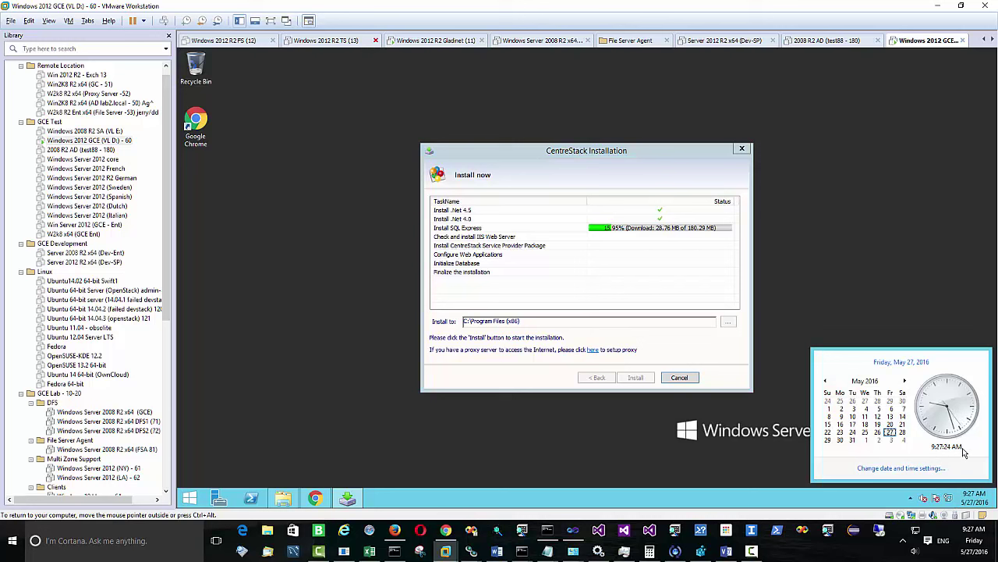
left_click(841, 174)
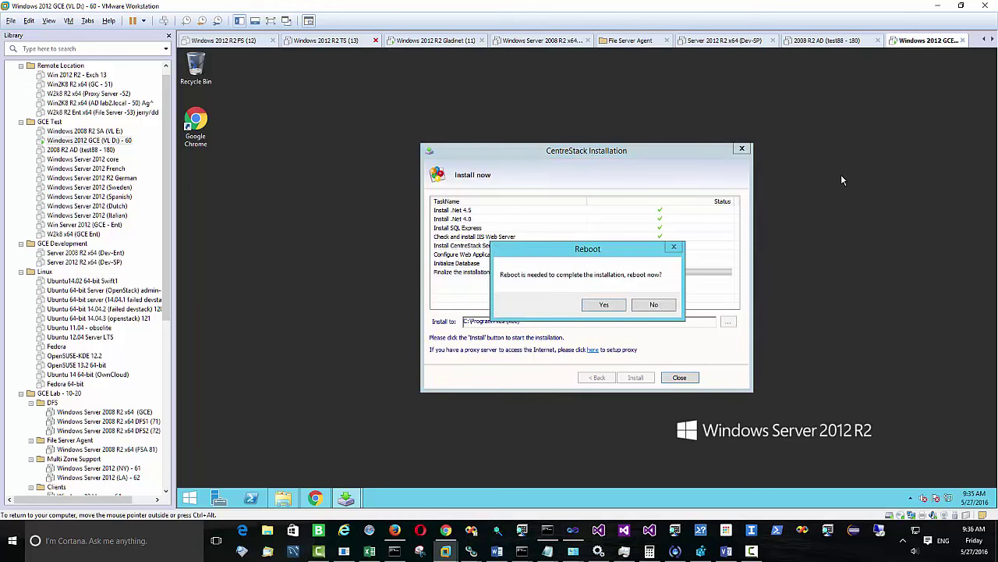
Check the clock, then confirm the reboot so the installation completes.
left_click(971, 500)
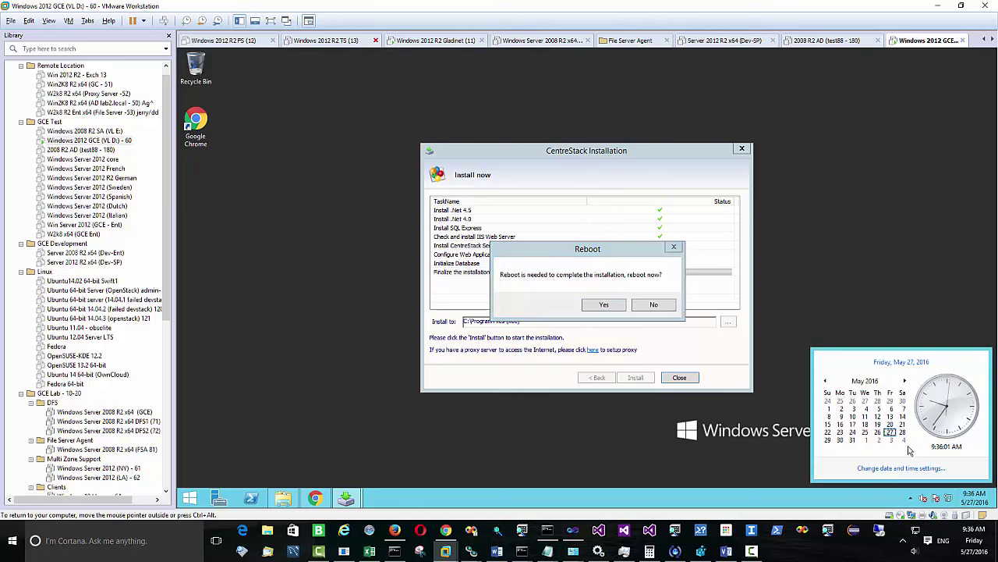
left_click(603, 304)
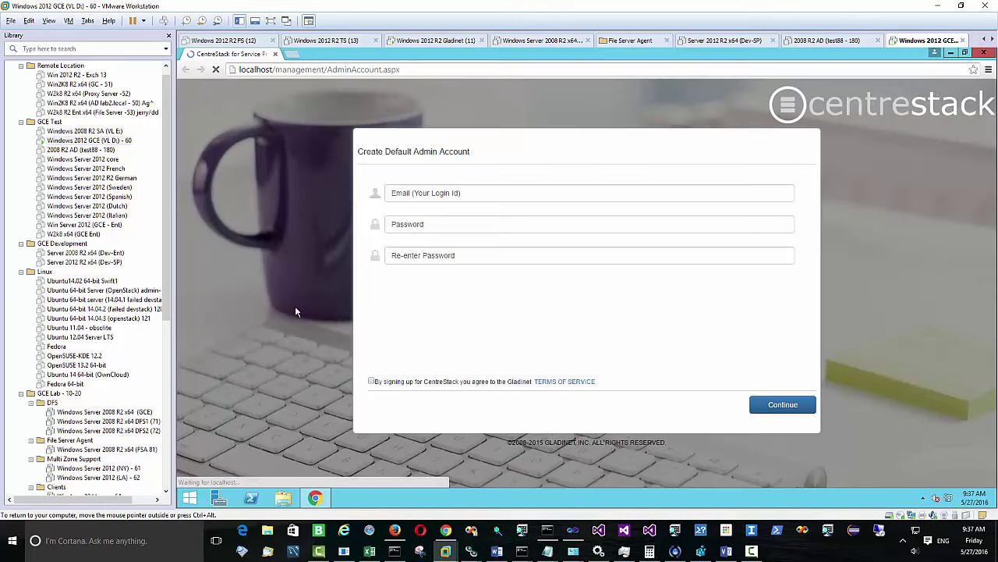
Create the default admin account with an admin e-mail and password, accepting the terms of service.
left_click(456, 193)
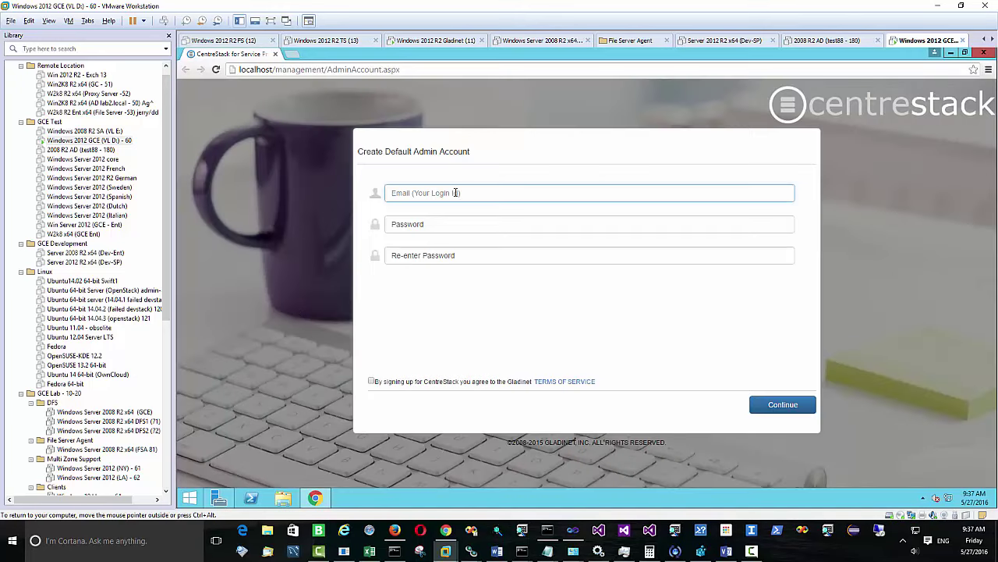
type("admin@acme")
left_click(435, 224)
type("password")
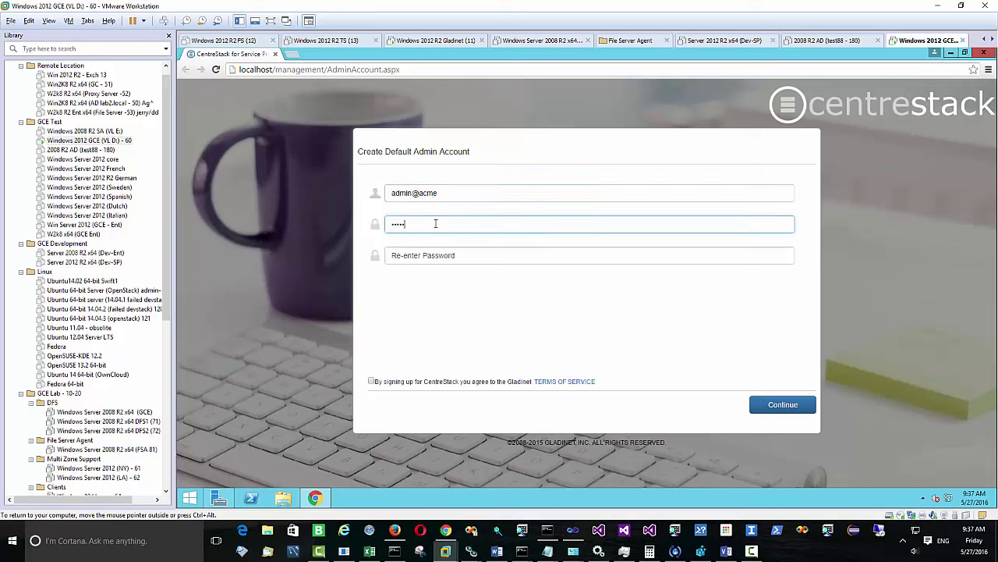
left_click(419, 256)
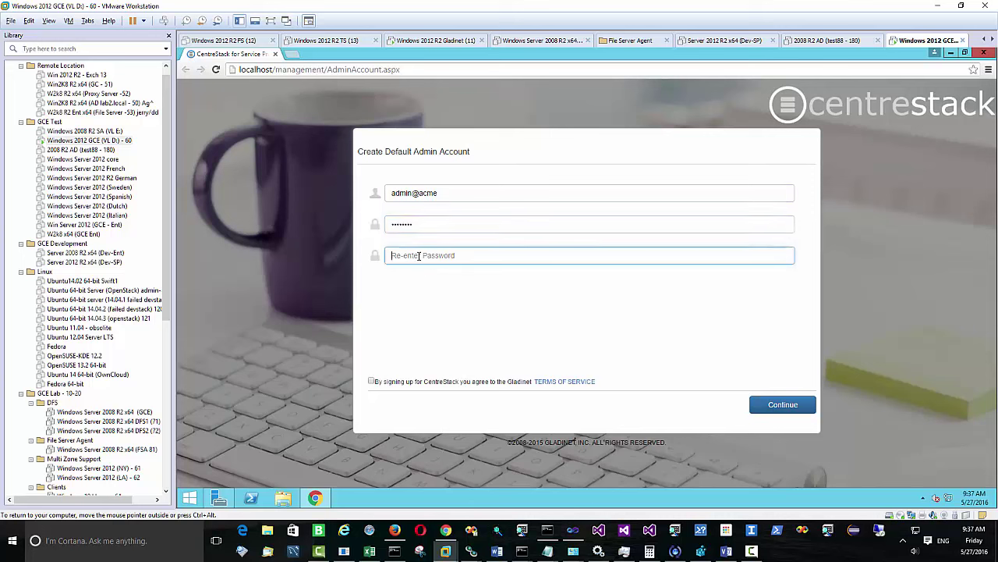
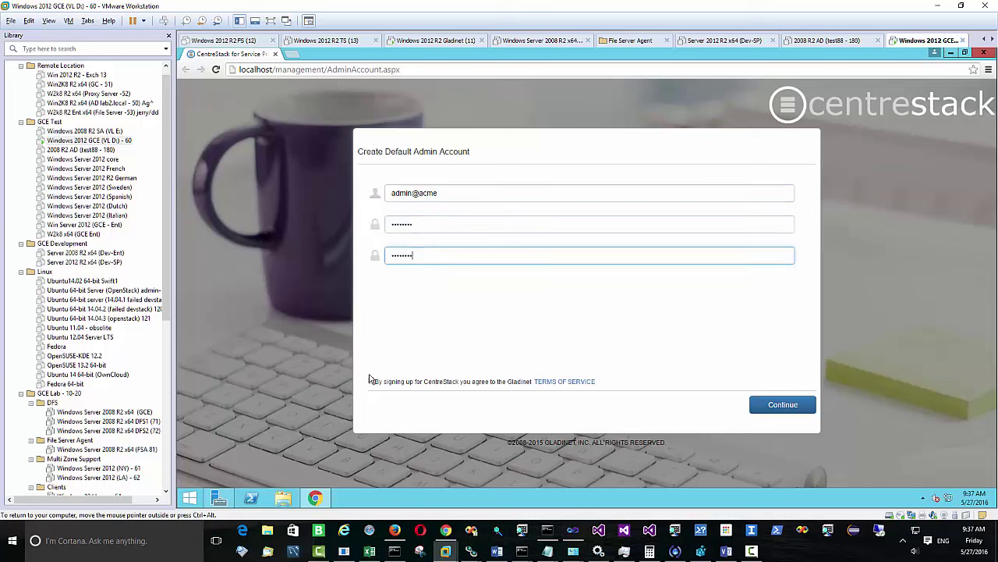
left_click(371, 381)
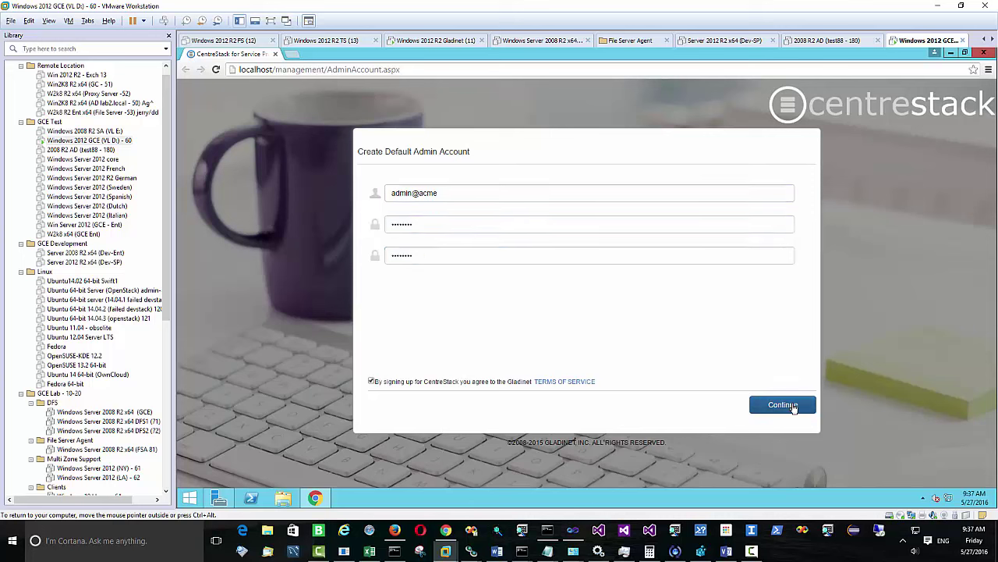
left_click(793, 408)
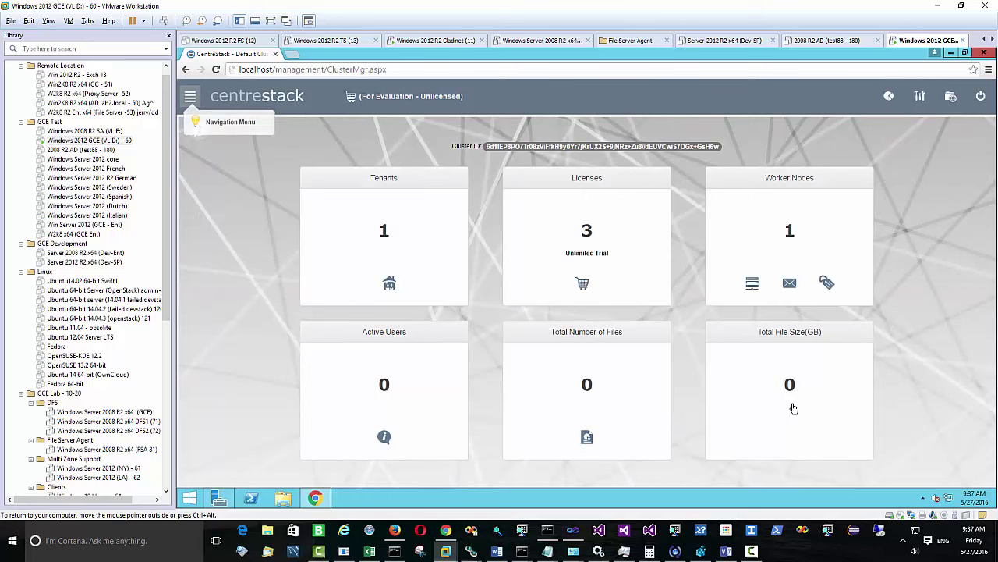
Look at Cluster Branding > General in the sidebar, then go to Tenants Manager.
left_click(191, 97)
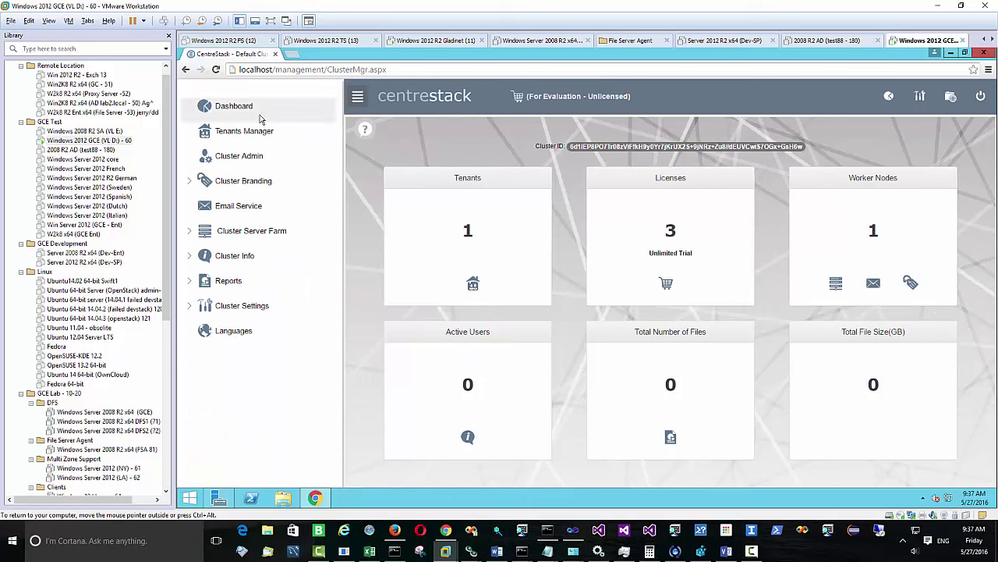
left_click(246, 181)
left_click(234, 206)
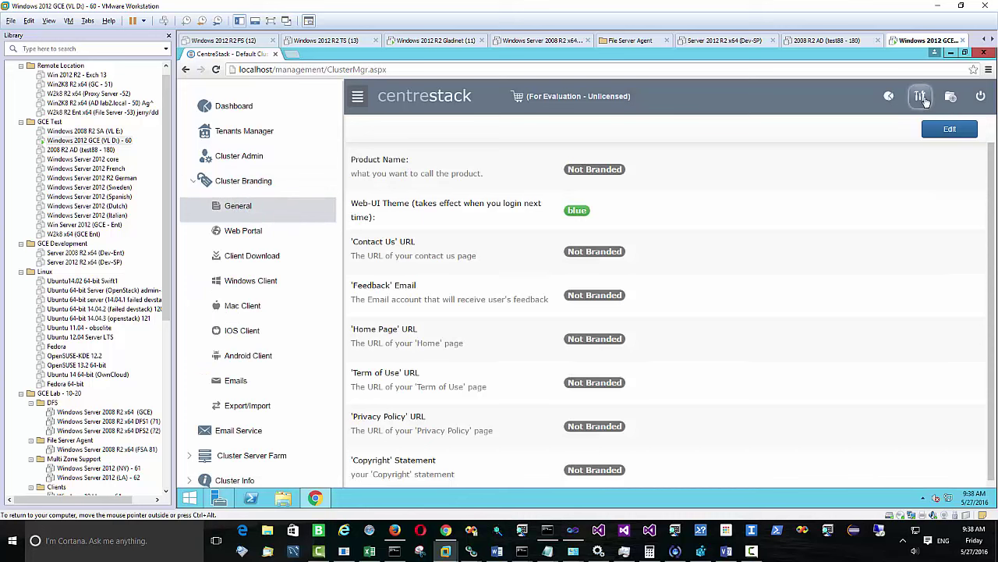
left_click(247, 142)
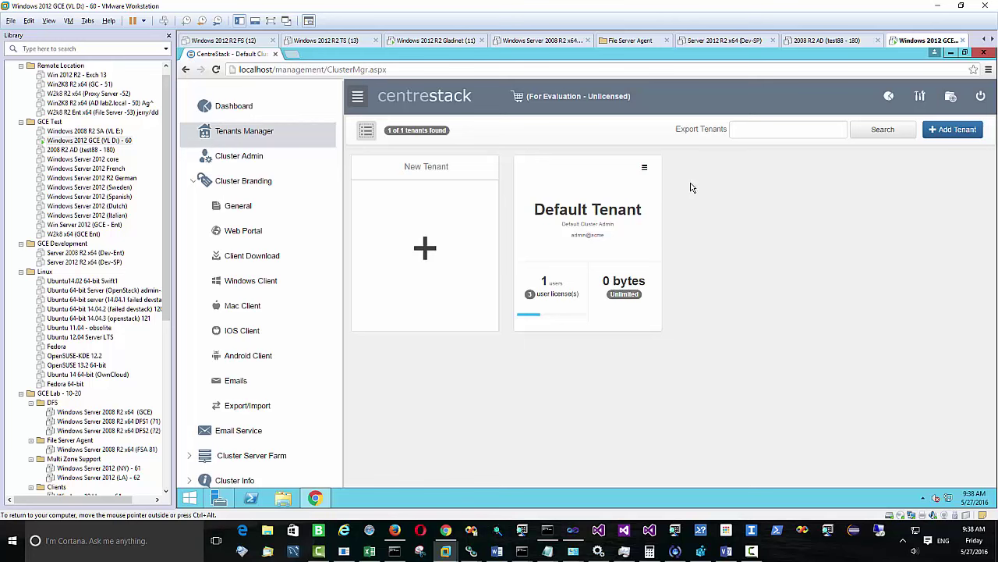
Manage the Default Tenant and go to Advanced > Active Directory Settings.
left_click(921, 100)
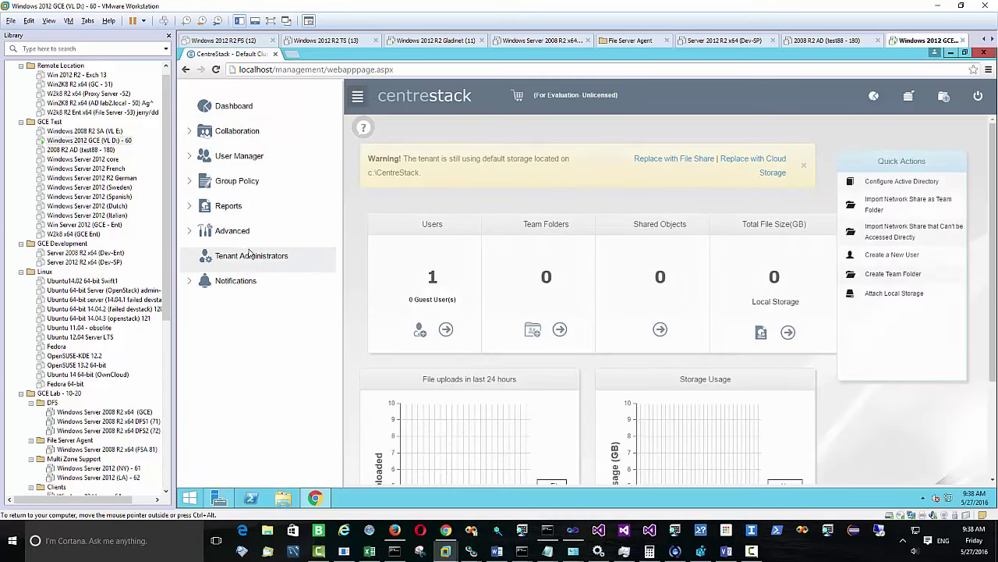
left_click(234, 232)
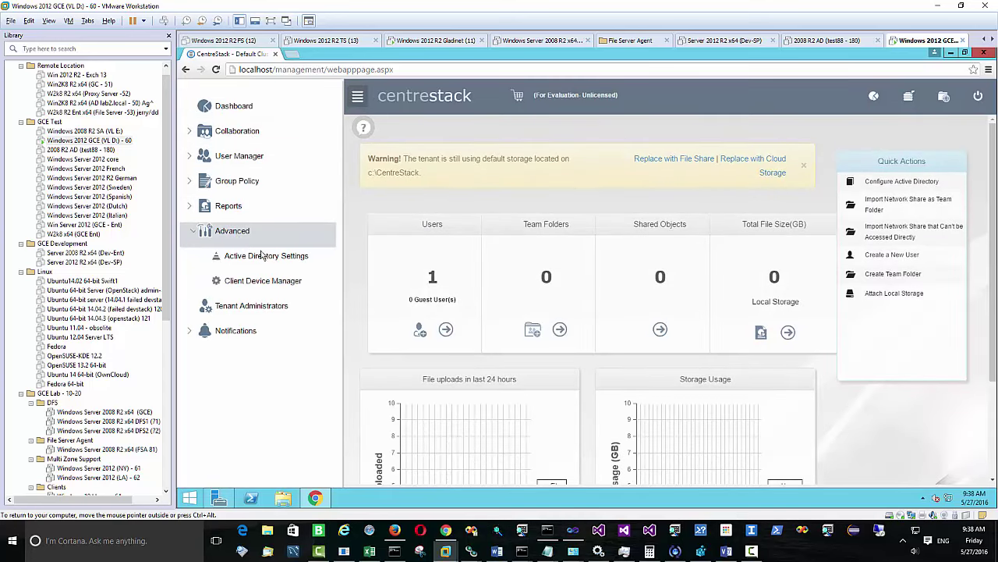
left_click(262, 256)
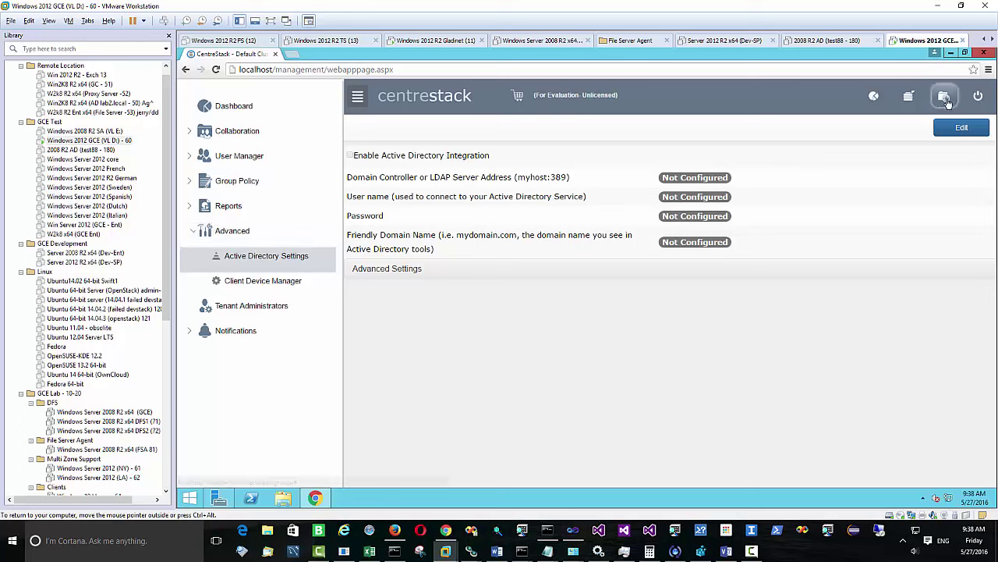
Switch to the tenant's user web portal, minimizing Visio to get back to the browser.
left_click(947, 101)
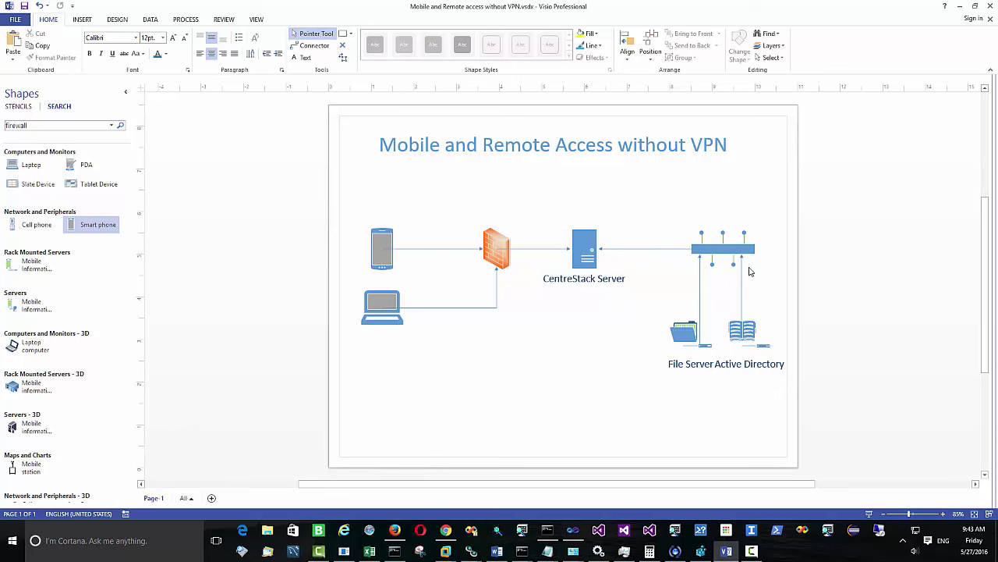
left_click(963, 8)
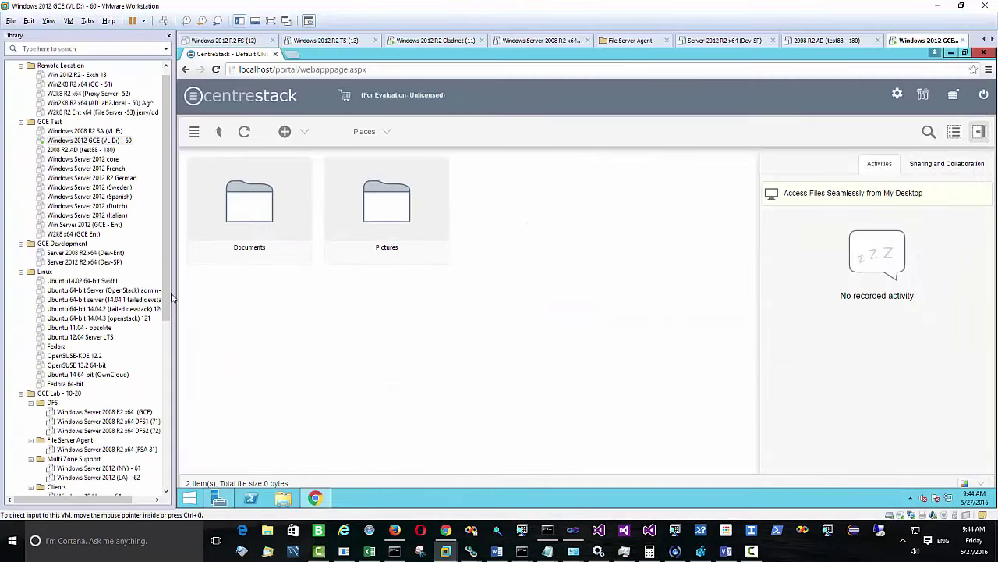
Open the default tenant's Active Directory settings for editing and enable the integration.
left_click(923, 95)
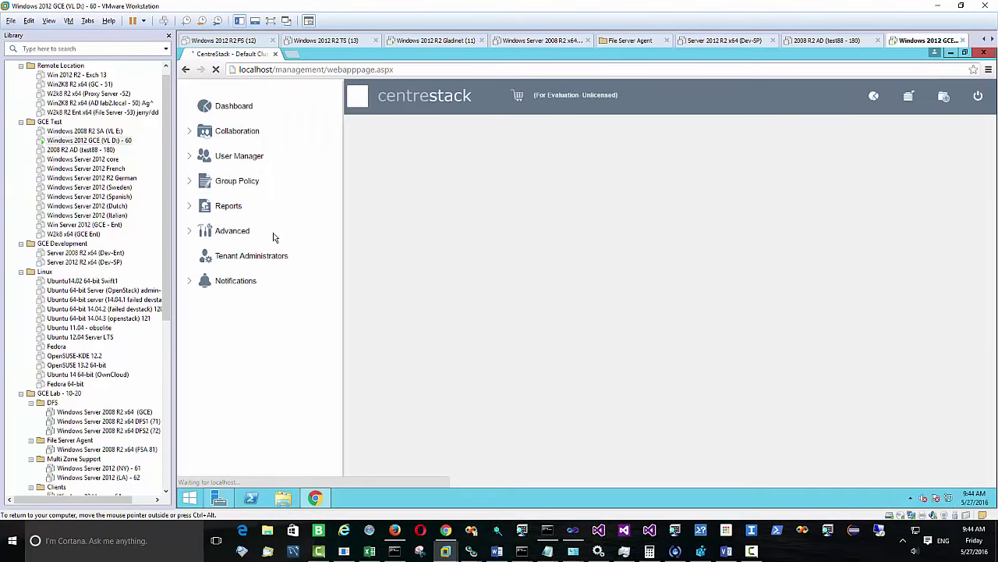
left_click(232, 232)
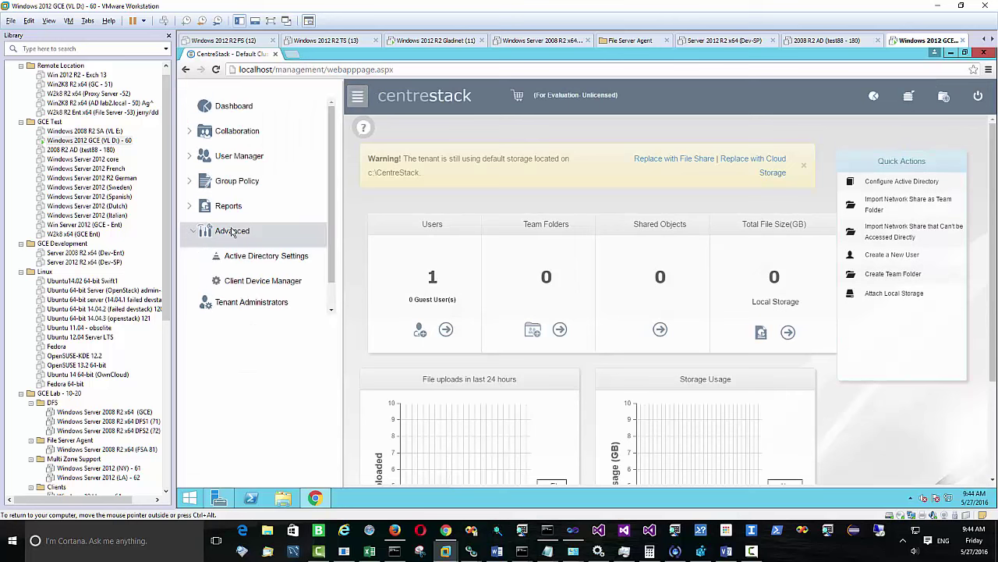
left_click(266, 256)
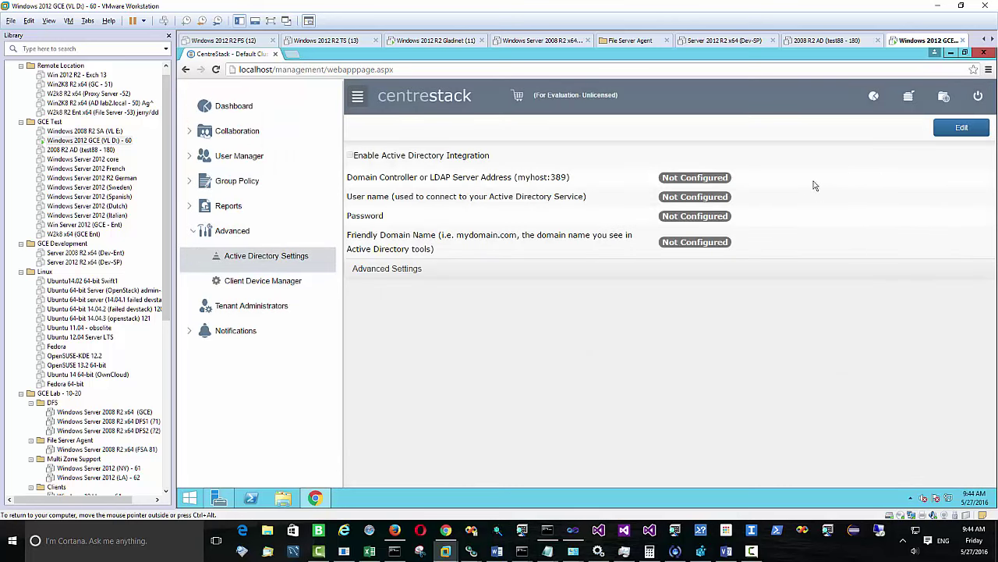
left_click(967, 127)
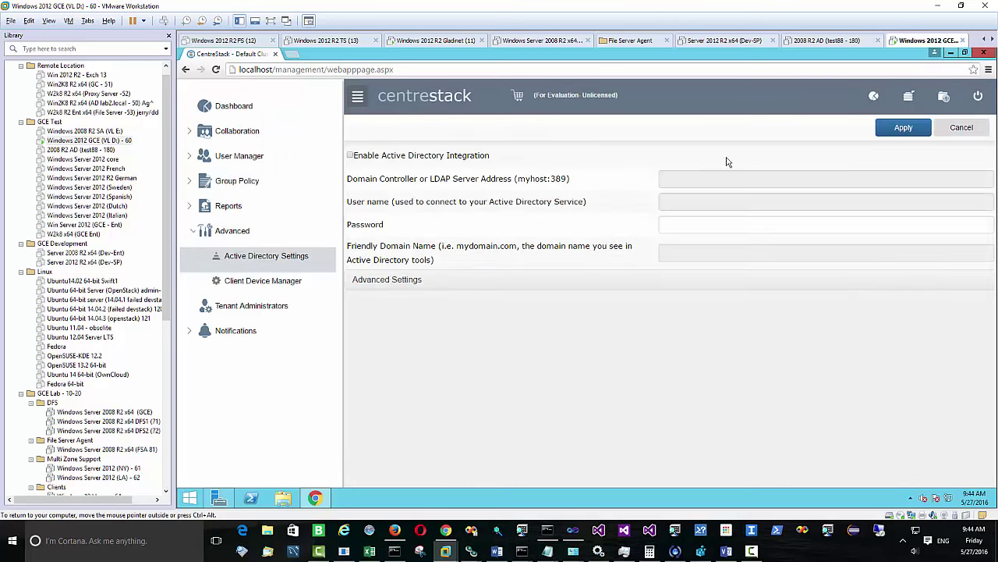
left_click(351, 156)
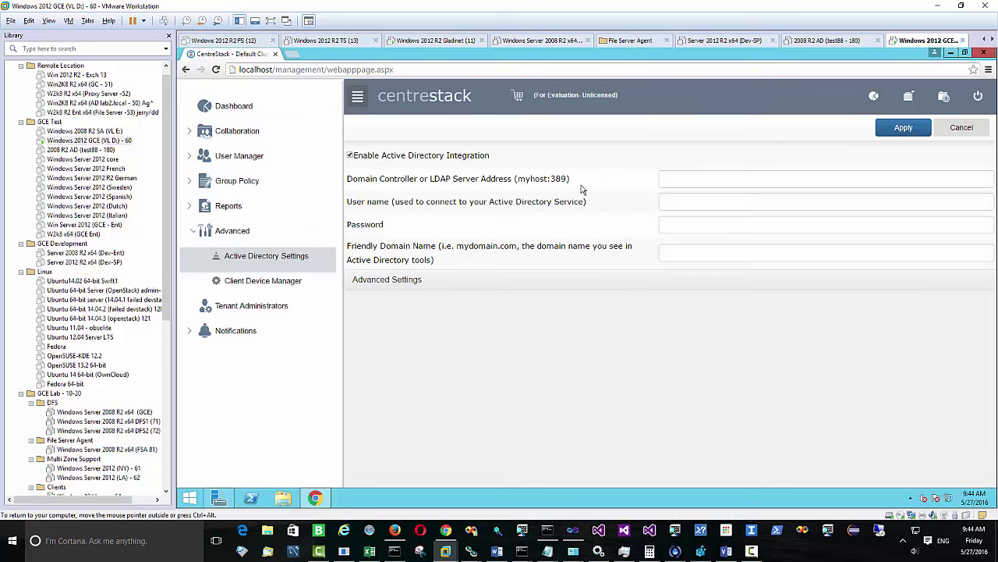
Enter controller 192.168.2.10, the administrator account and domain tsys.gladinet.com, then save.
left_click(707, 177)
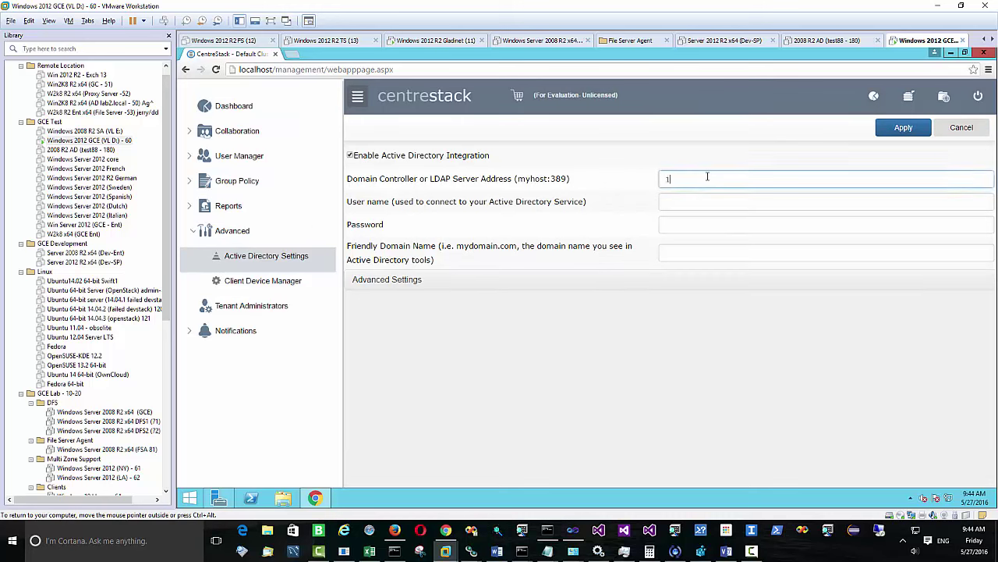
type("192.168.2.10")
left_click(677, 203)
type("tsys\\administrator")
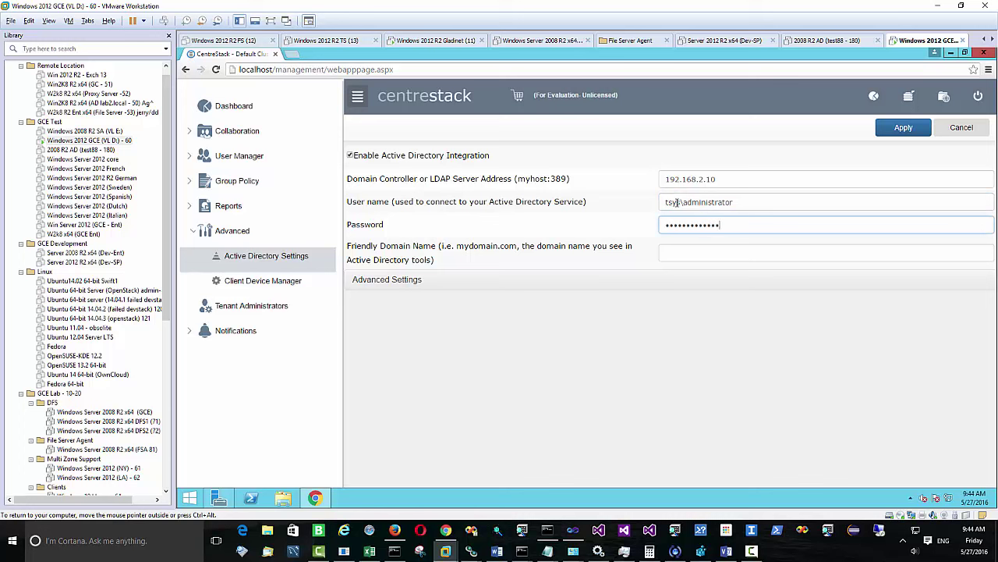
left_click(675, 250)
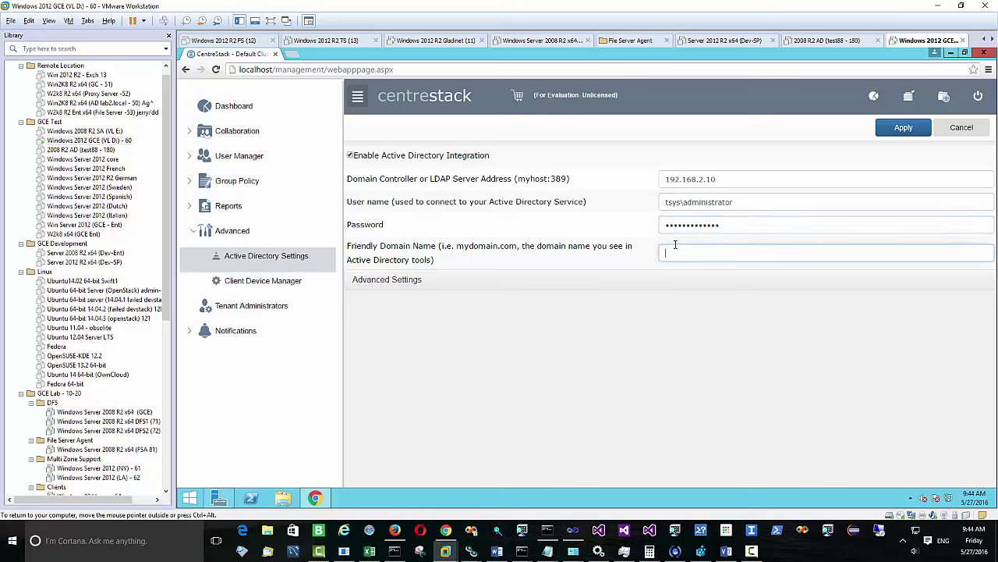
type("tsys.gladinet.com")
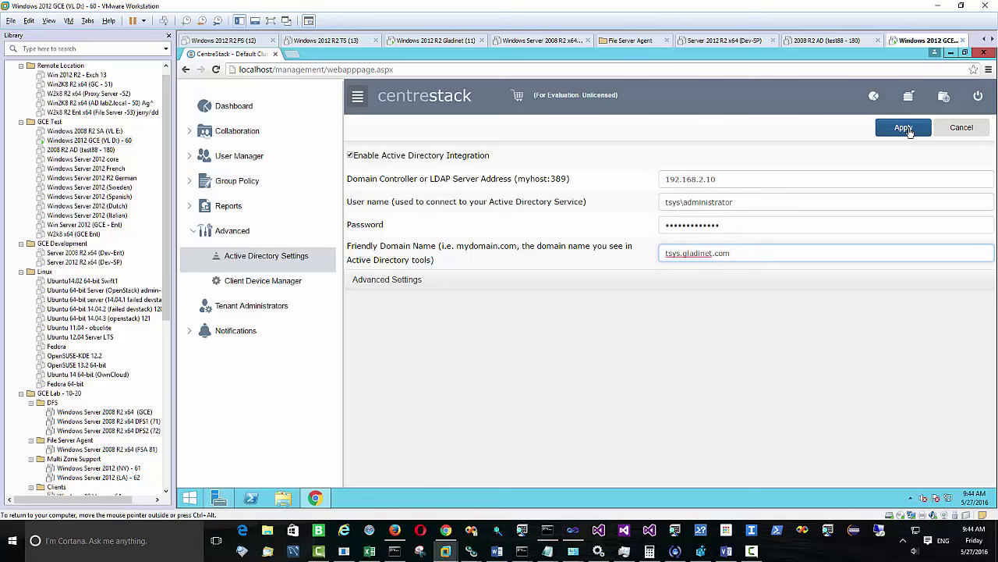
left_click(903, 127)
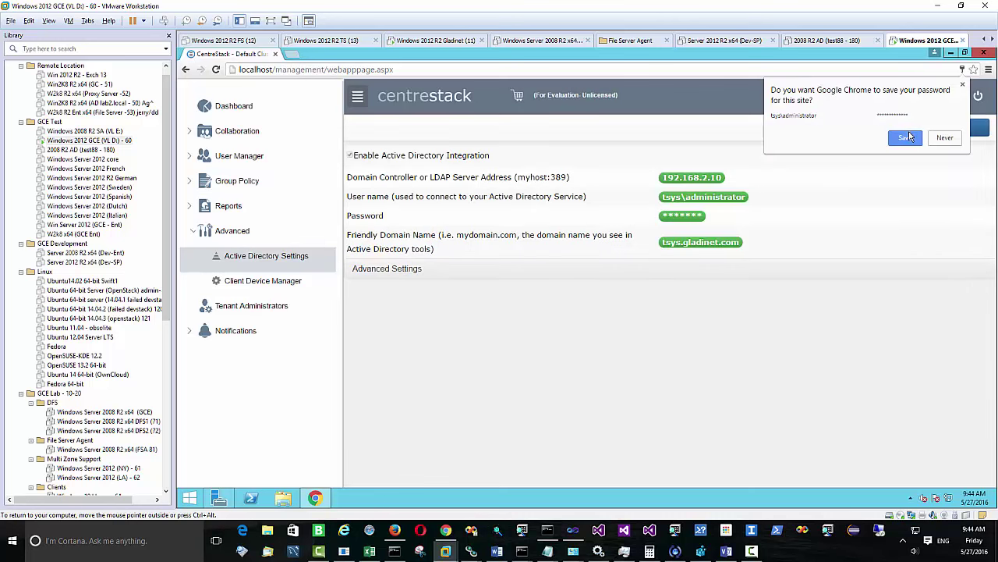
left_click(907, 137)
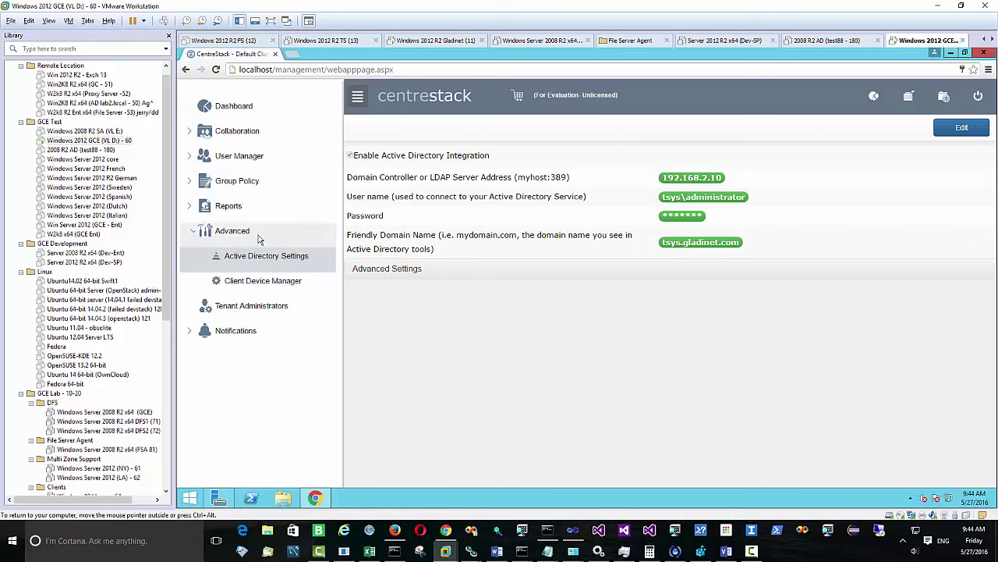
From User Manager, start a new user import from Active Directory via the server agent.
left_click(242, 156)
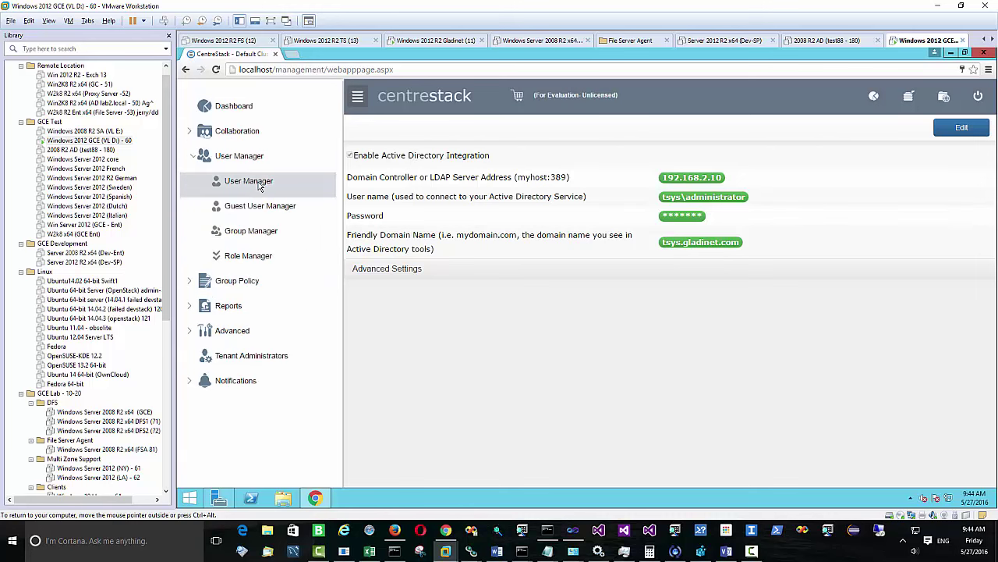
left_click(259, 186)
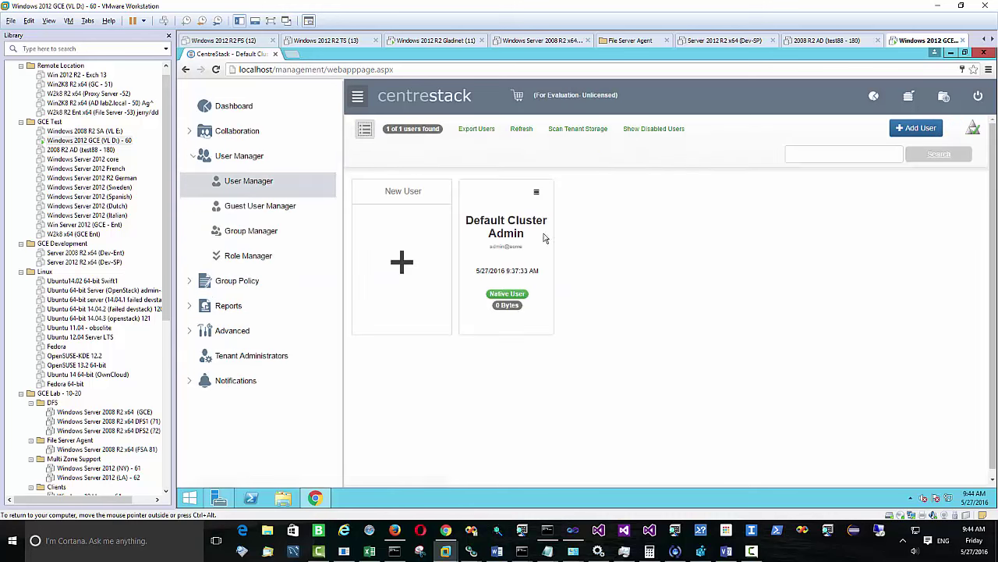
left_click(920, 129)
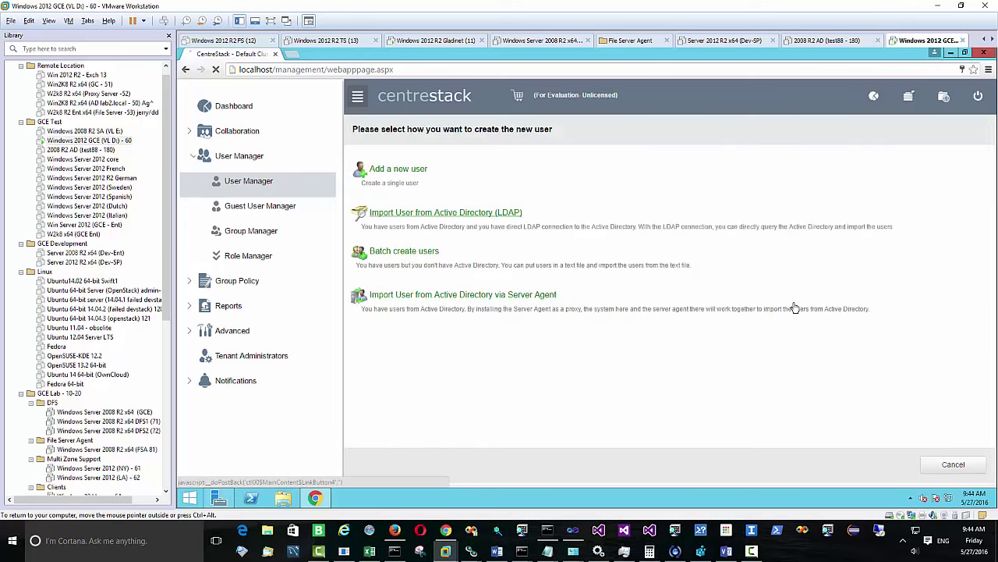
left_click(795, 309)
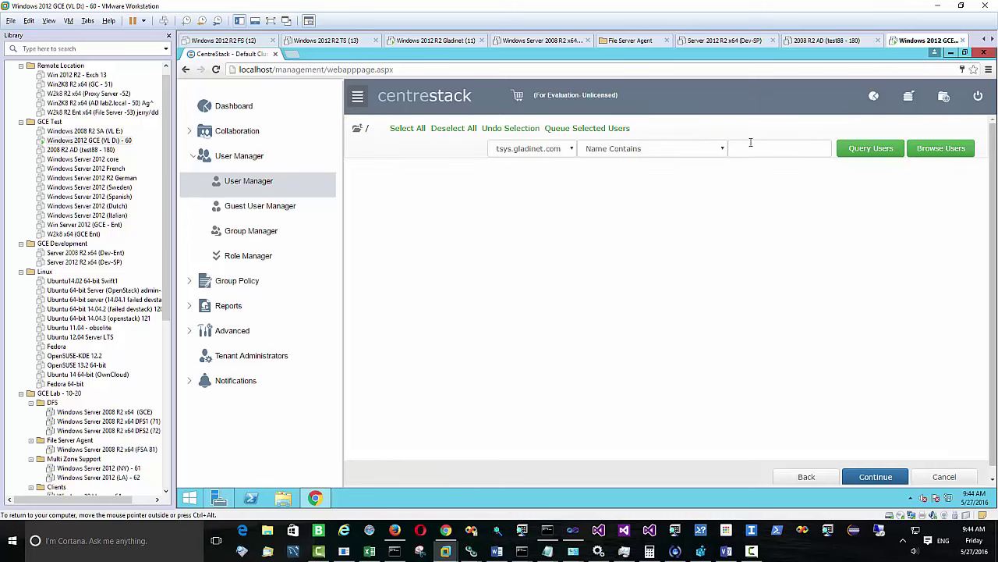
Query AD users whose name contains t1, then cancel the import.
left_click(749, 148)
type("t1")
left_click(699, 152)
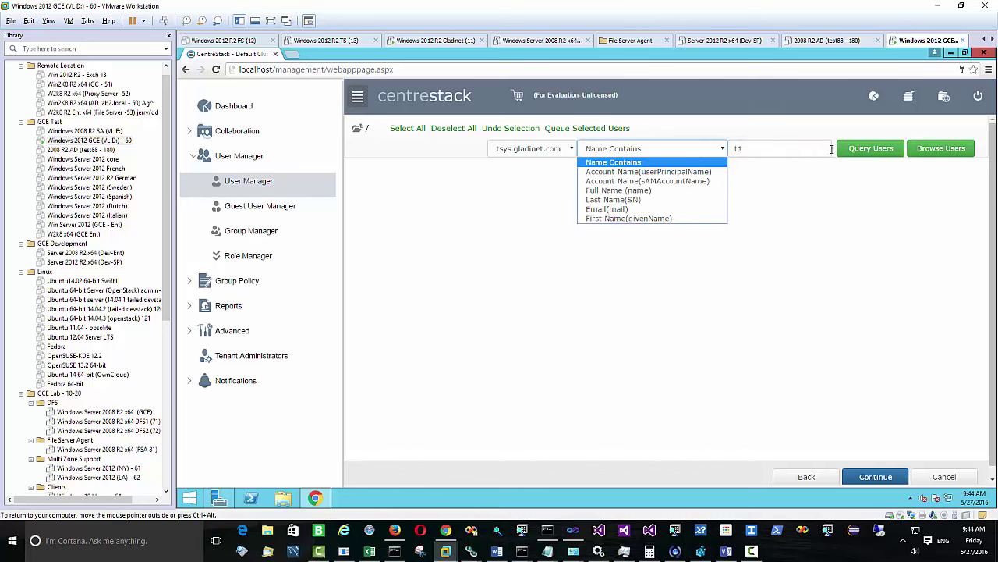
left_click(887, 153)
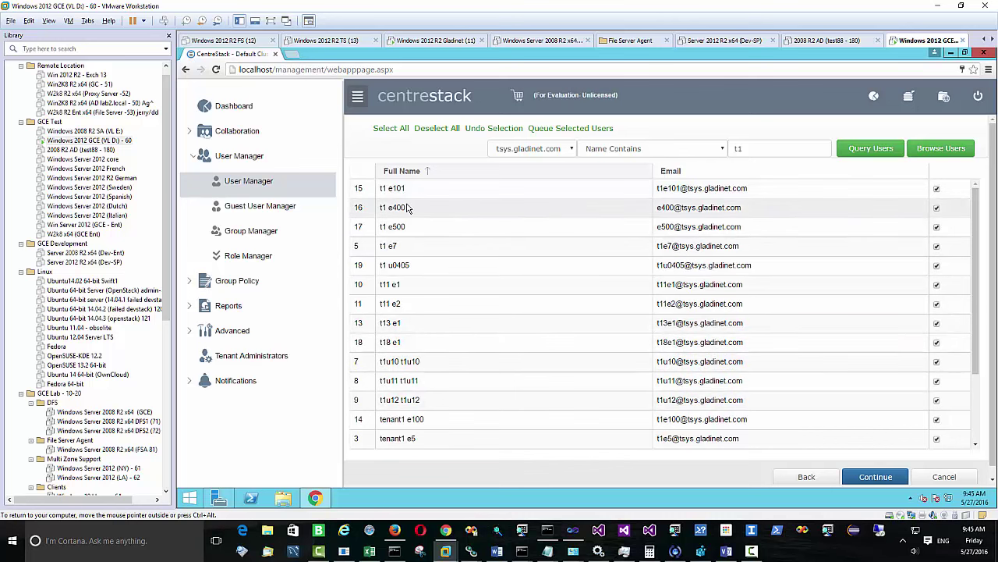
left_click(953, 478)
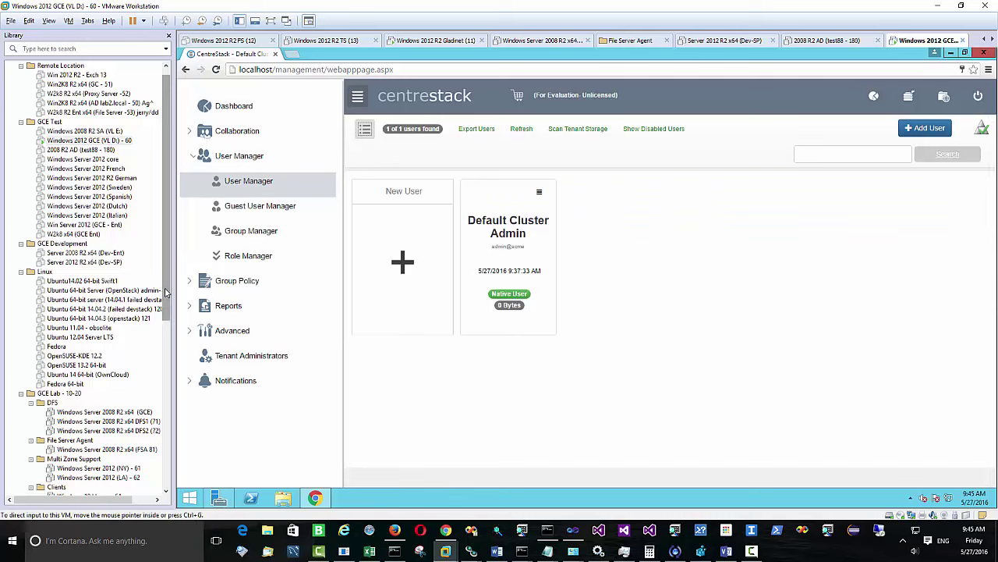
Open the Windows 2012 R2 AD VM and sign in as administrator using Send Ctrl+Alt+Del.
scroll(156, 397, "down", 6)
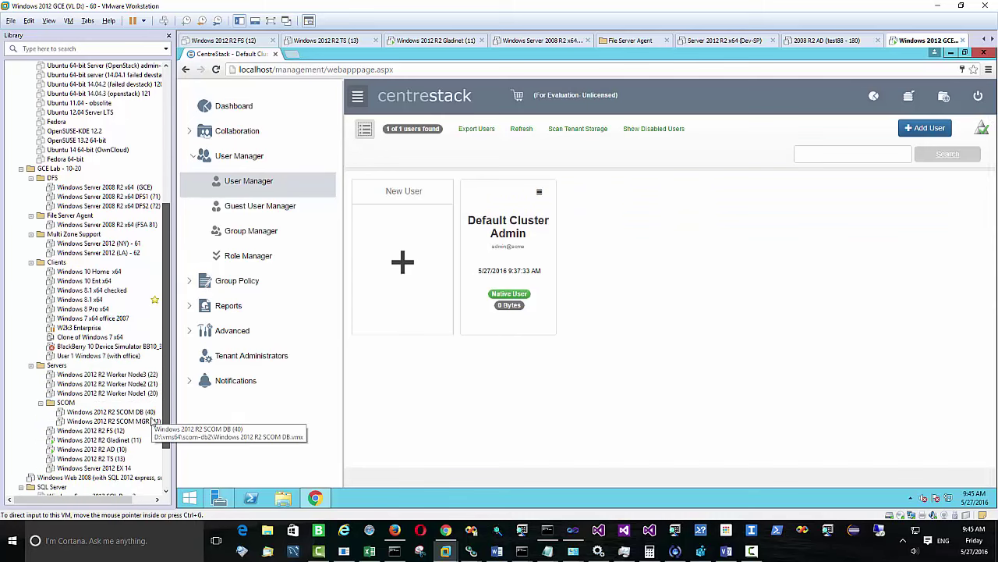
double_click(109, 450)
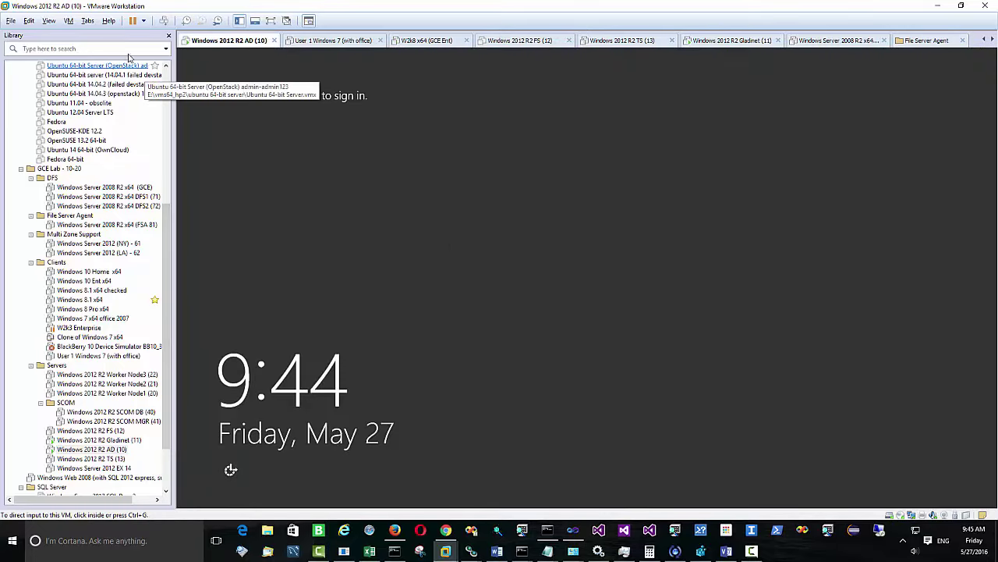
left_click(69, 20)
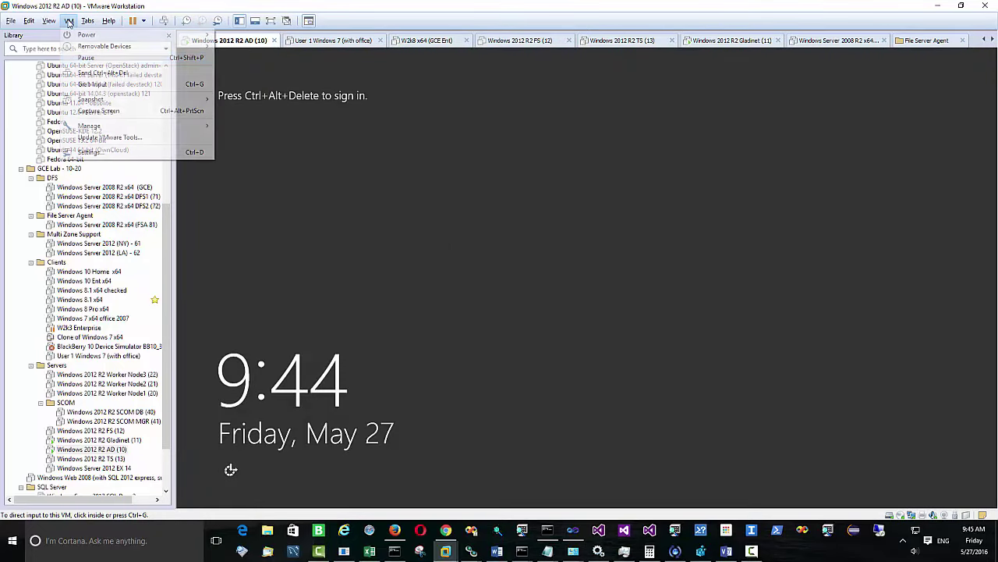
left_click(102, 73)
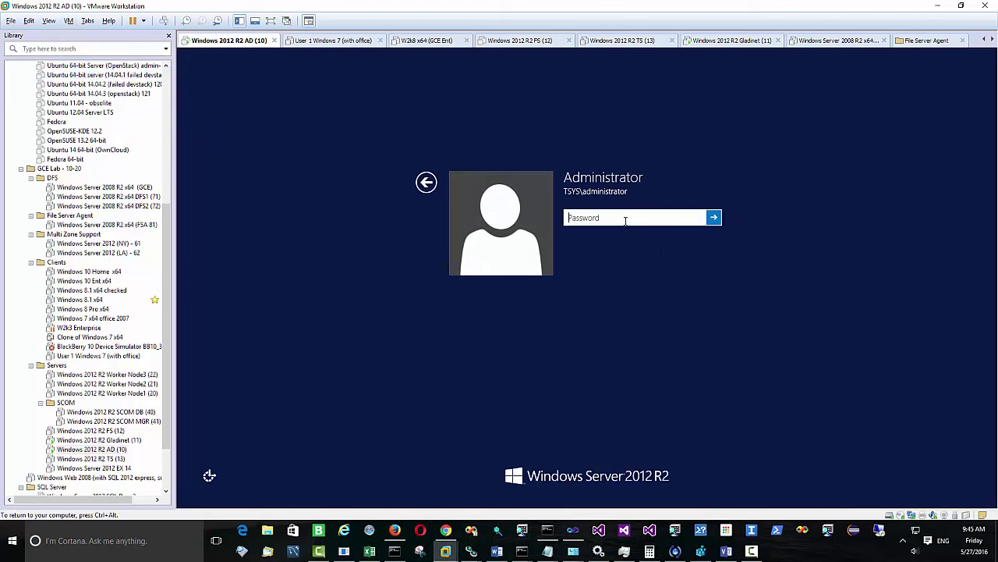
type("P")
key("Return")
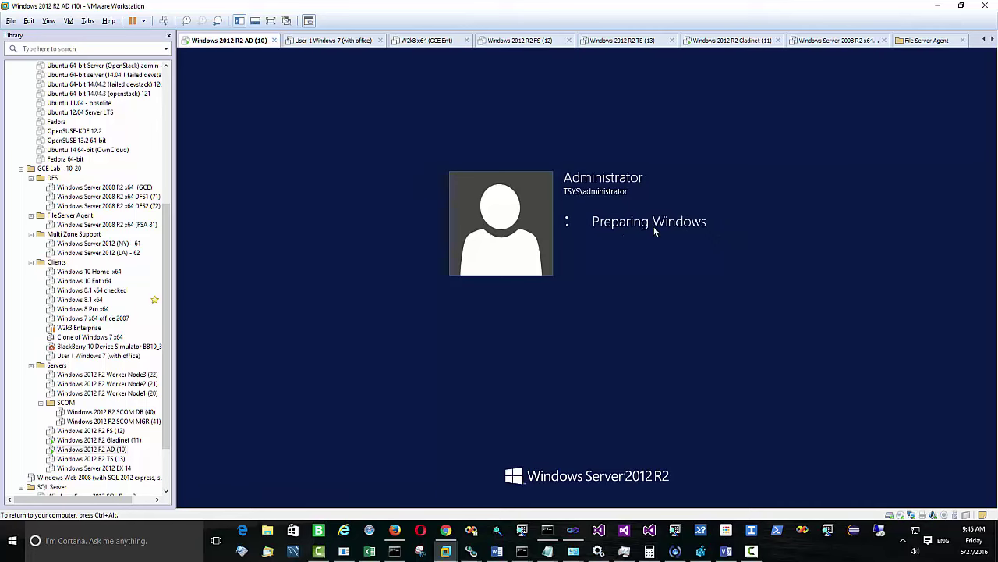
Start a new user 'test 0527' in tsys.gladinet.com with its name and logon name.
right_click(343, 146)
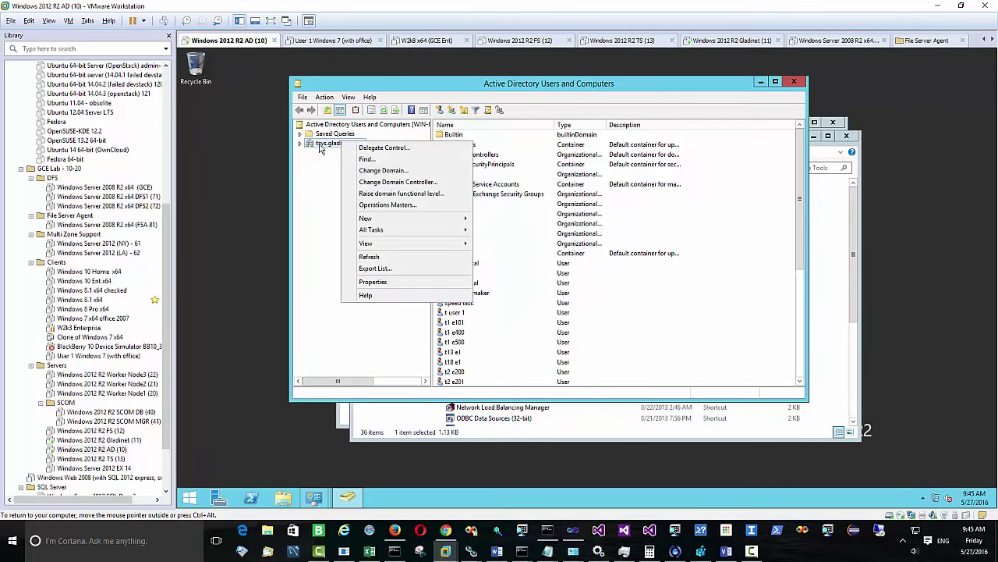
mouse_move(446, 219)
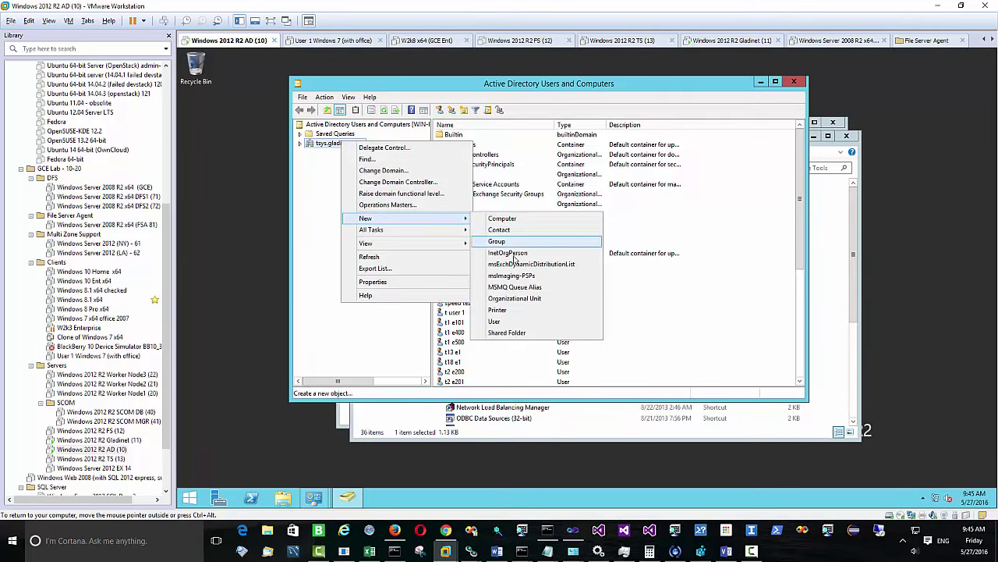
left_click(505, 321)
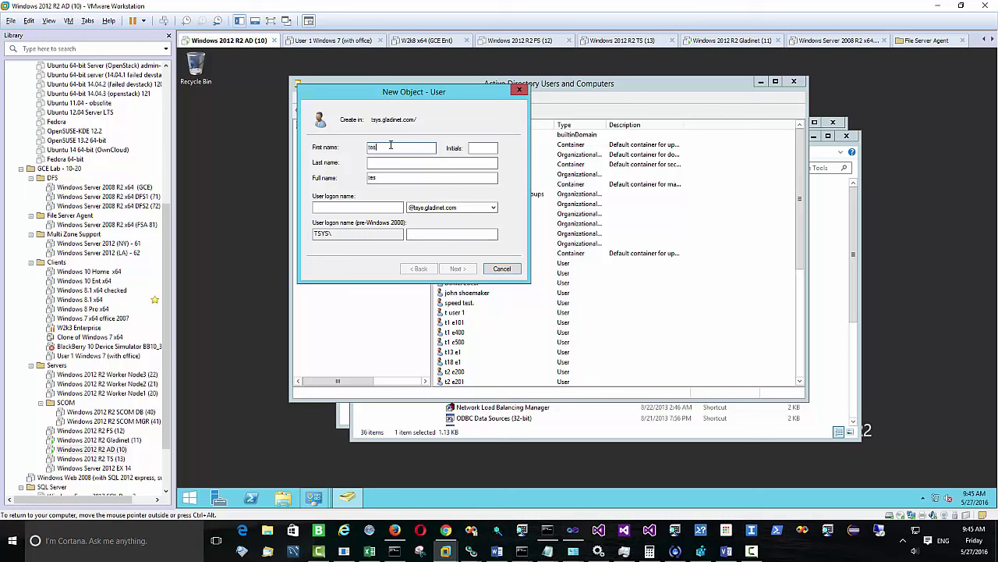
left_click(397, 164)
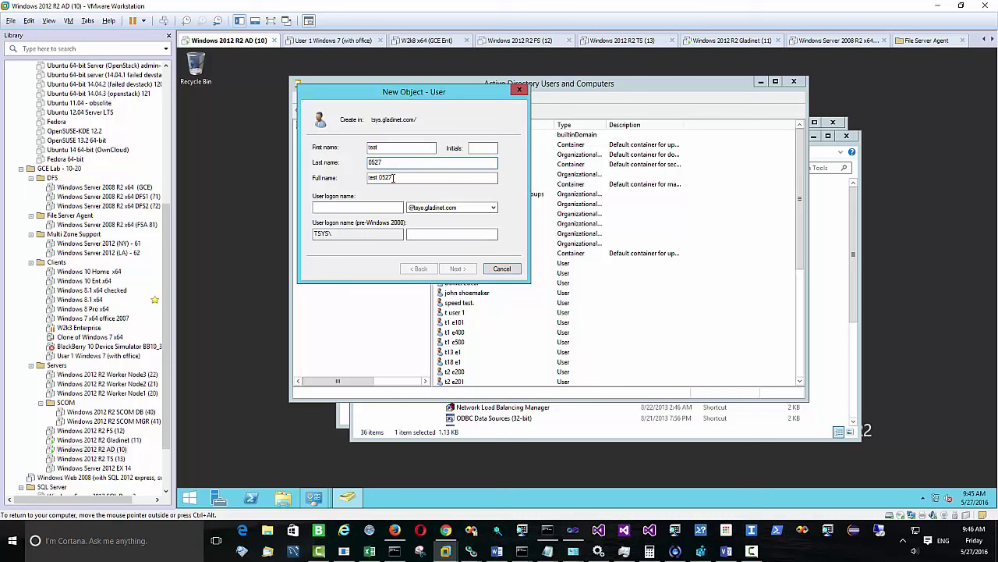
left_click(368, 206)
type("test0527")
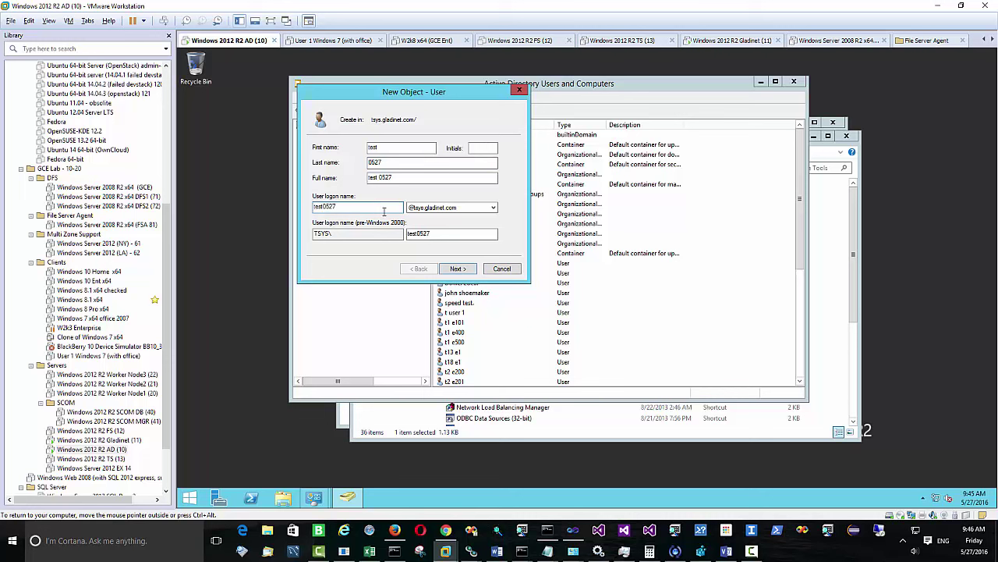
left_click(460, 269)
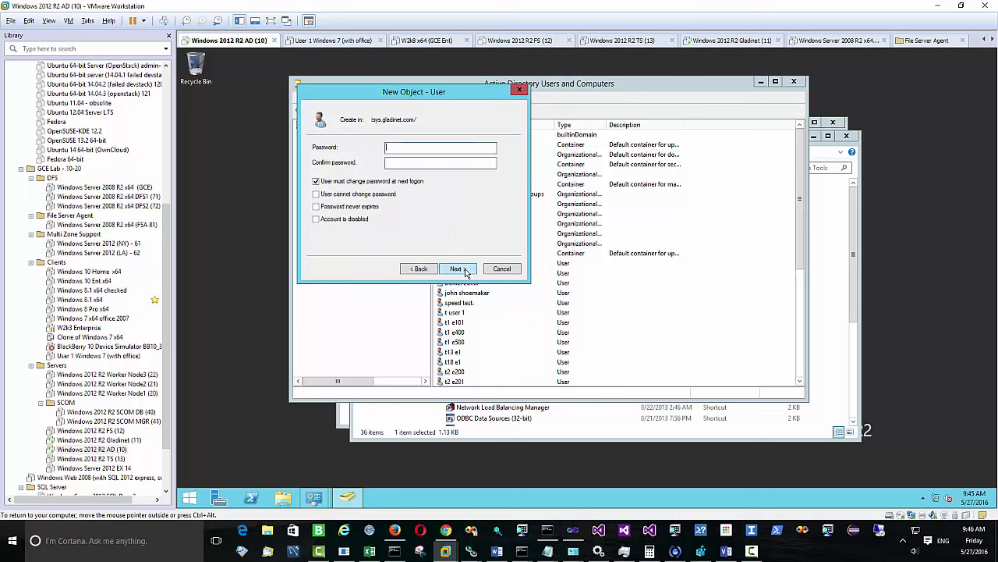
Set the user's password as never expiring and unchangeable by the user, then finish.
left_click(315, 181)
left_click(317, 195)
left_click(316, 207)
left_click(426, 147)
left_click(421, 162)
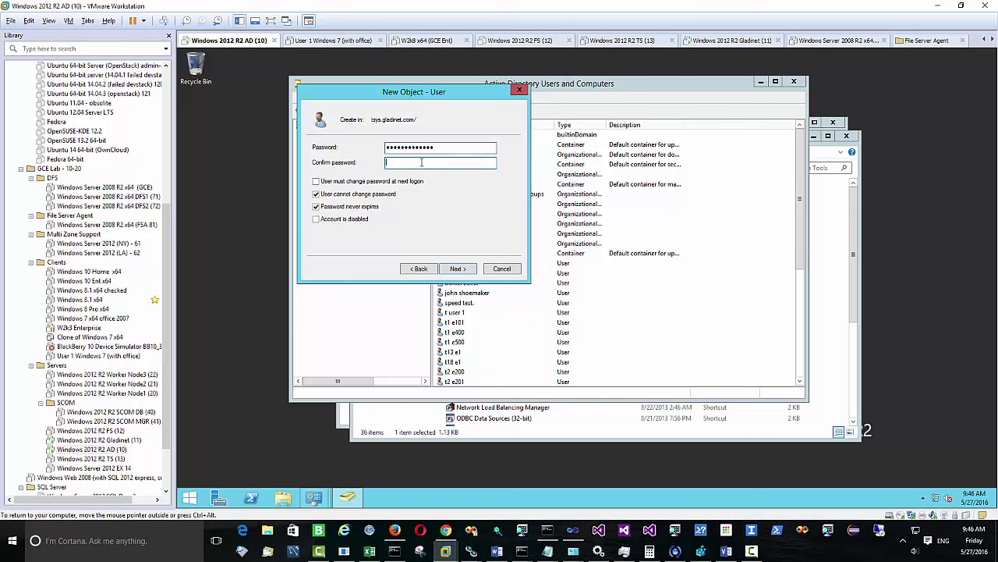
type("************")
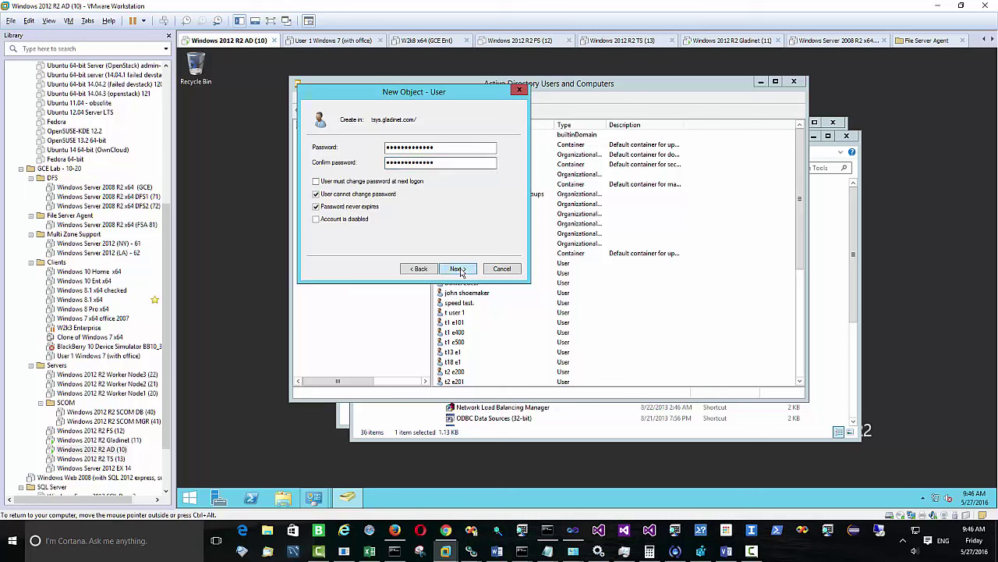
left_click(458, 268)
left_click(459, 268)
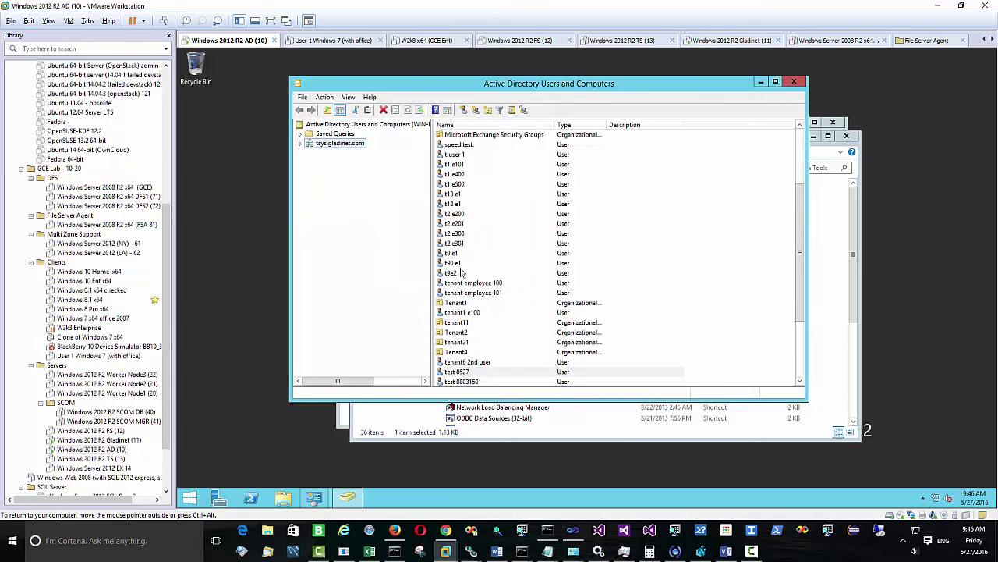
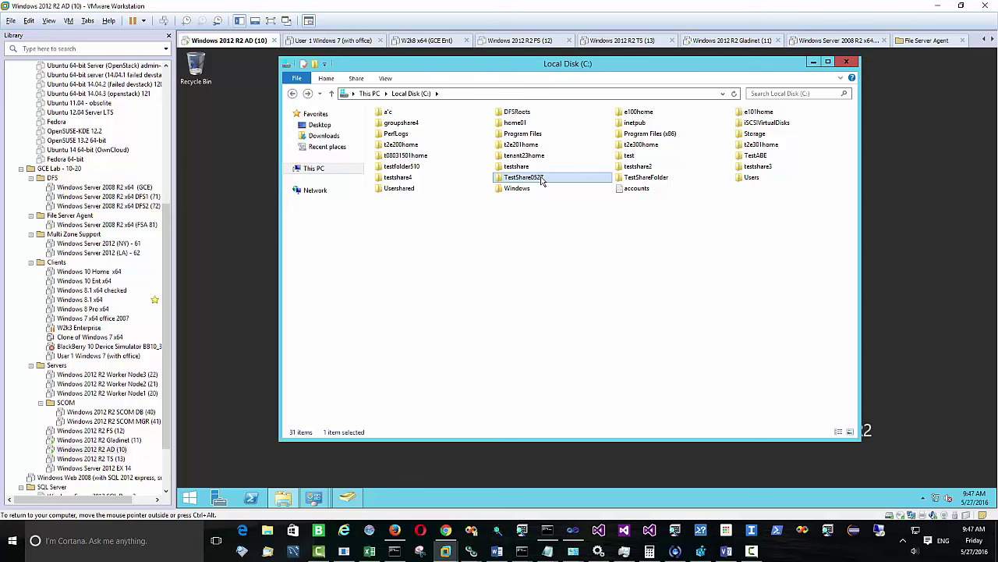
Turn on sharing for TestShare0527 under its own name in Advanced Sharing.
right_click(542, 180)
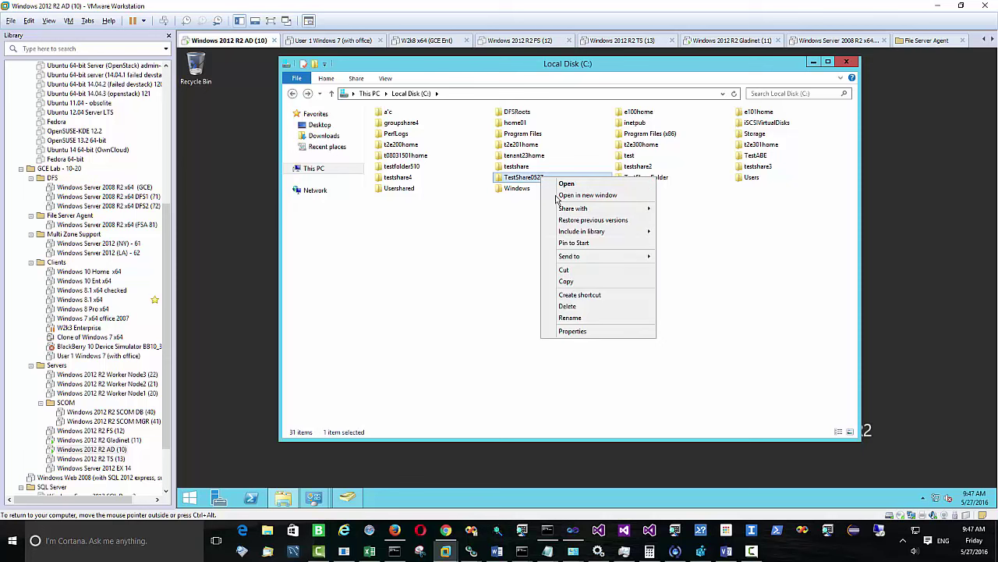
left_click(594, 335)
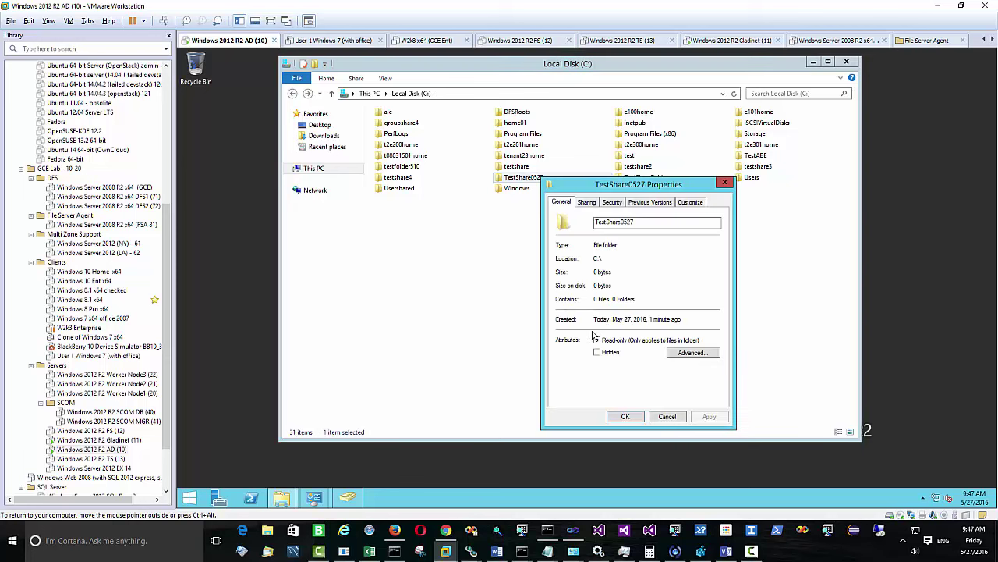
left_click(592, 205)
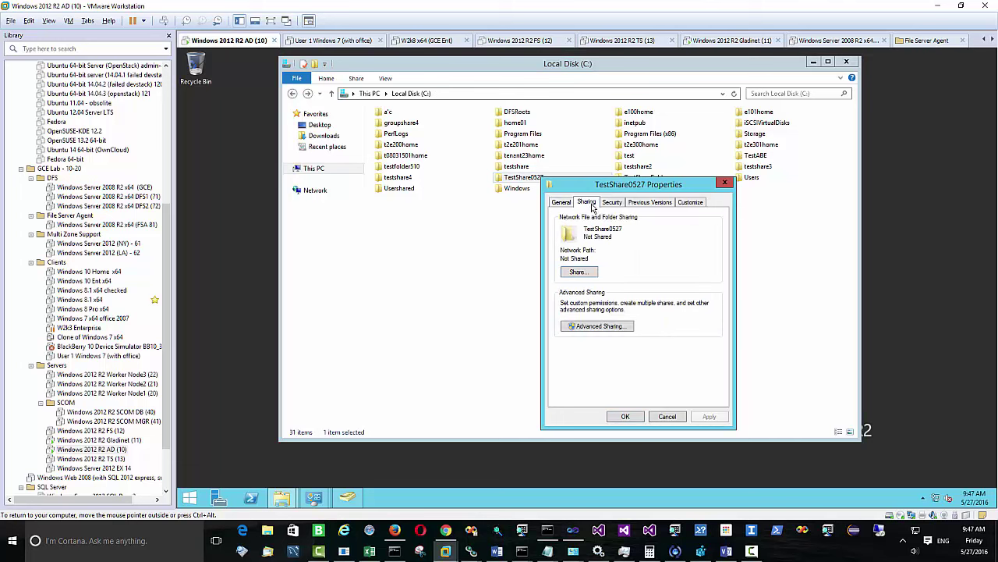
left_click(605, 326)
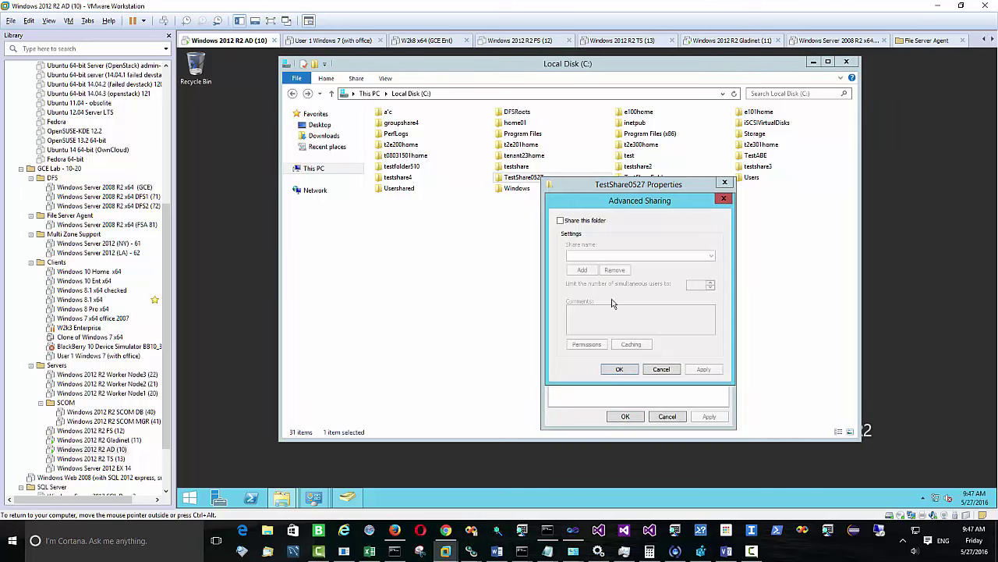
left_click(564, 222)
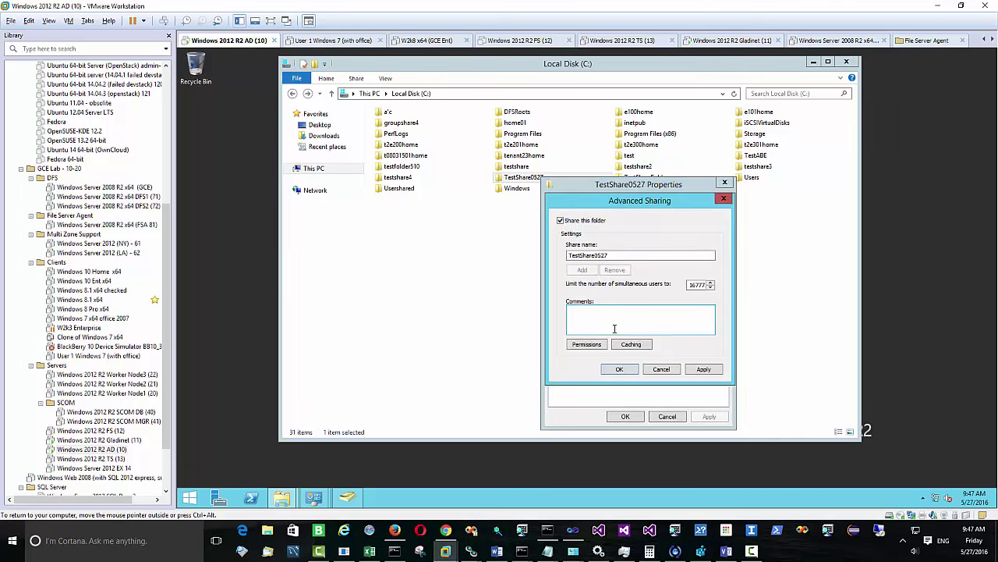
Give Domain Users Full Control in the share permissions and close all dialogs.
left_click(589, 345)
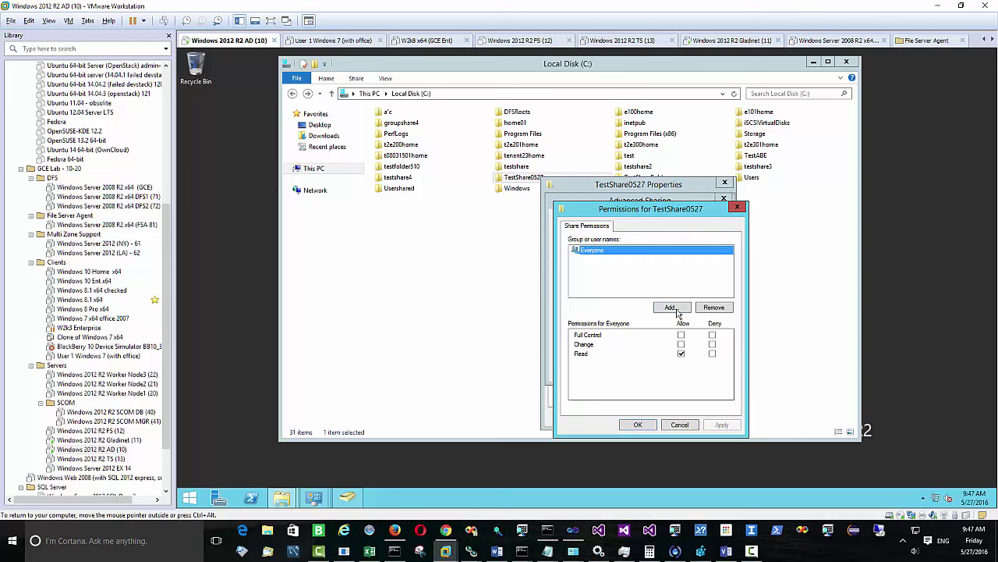
left_click(672, 314)
type("domain users")
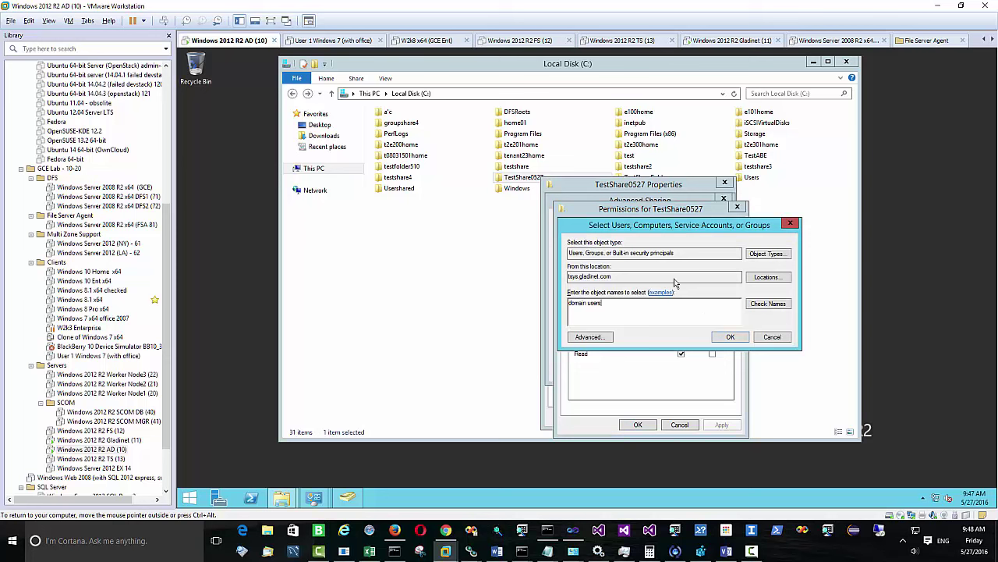
left_click(761, 303)
left_click(730, 337)
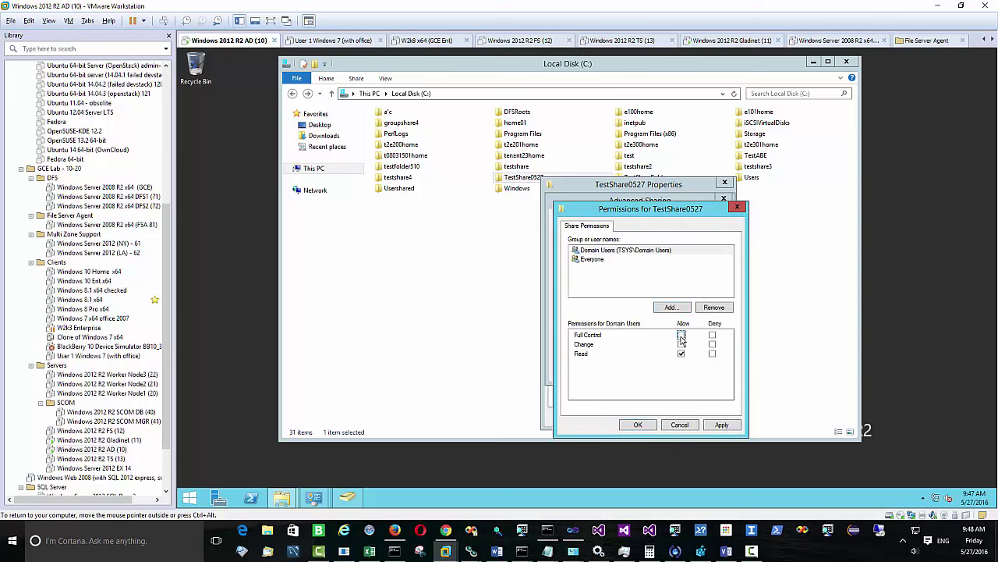
left_click(681, 335)
left_click(638, 425)
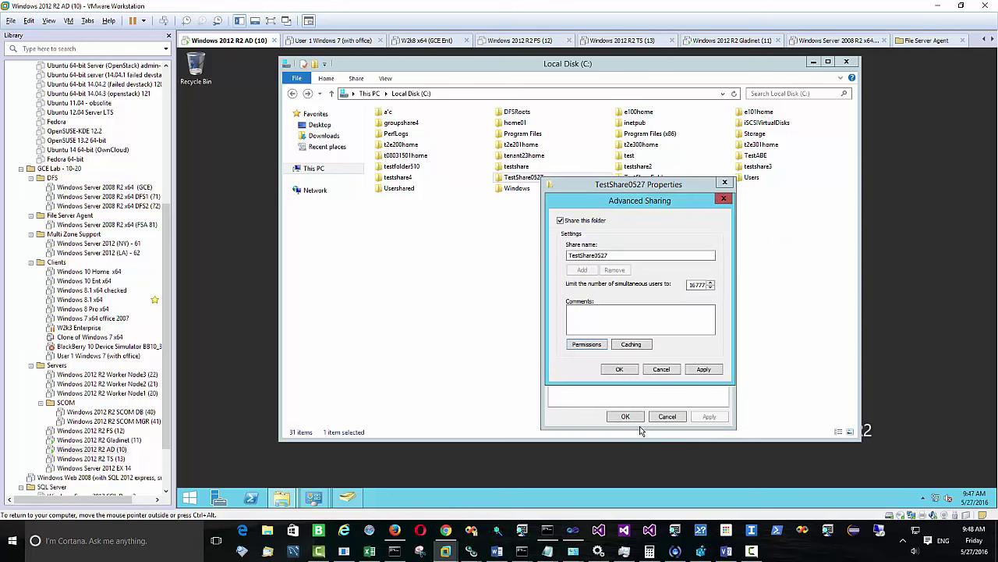
left_click(620, 369)
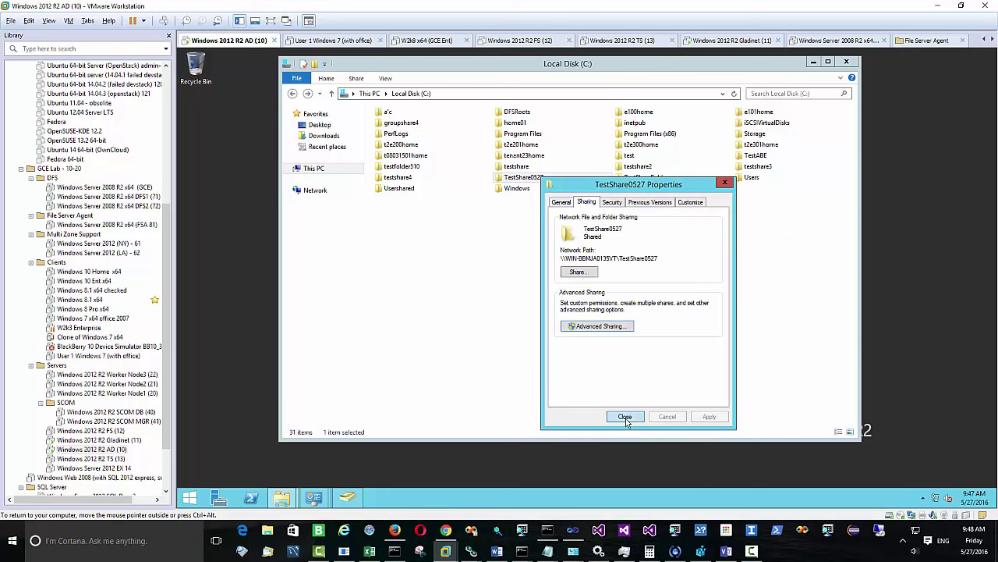
left_click(625, 418)
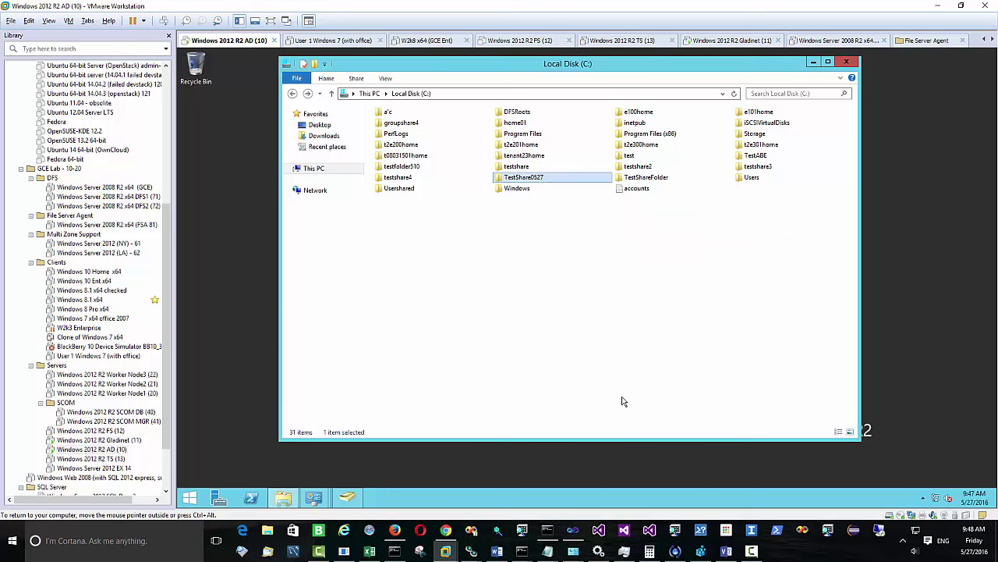
Create a folder named AllowFolder inside TestShare0527.
double_click(556, 178)
right_click(454, 148)
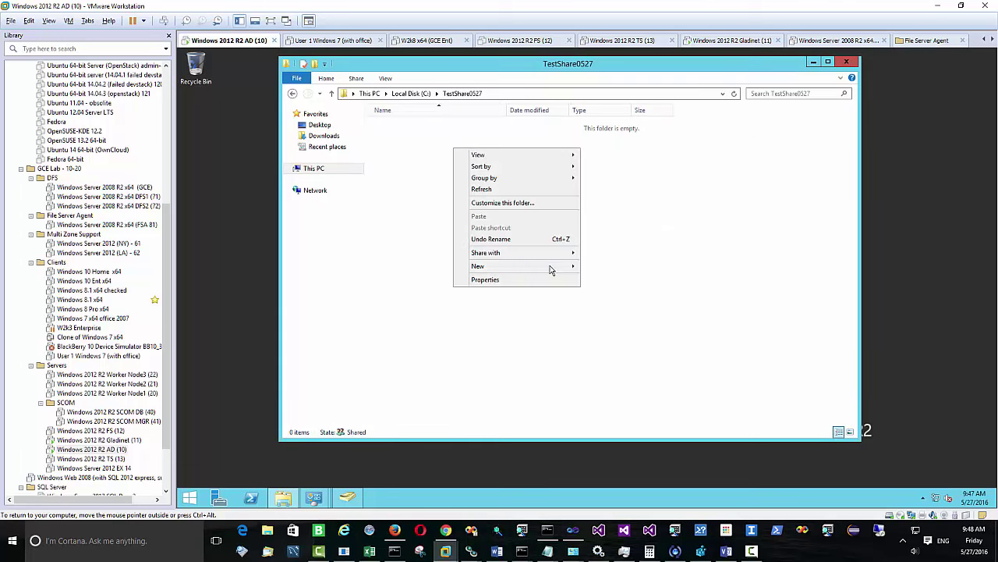
mouse_move(552, 268)
left_click(611, 268)
type("A")
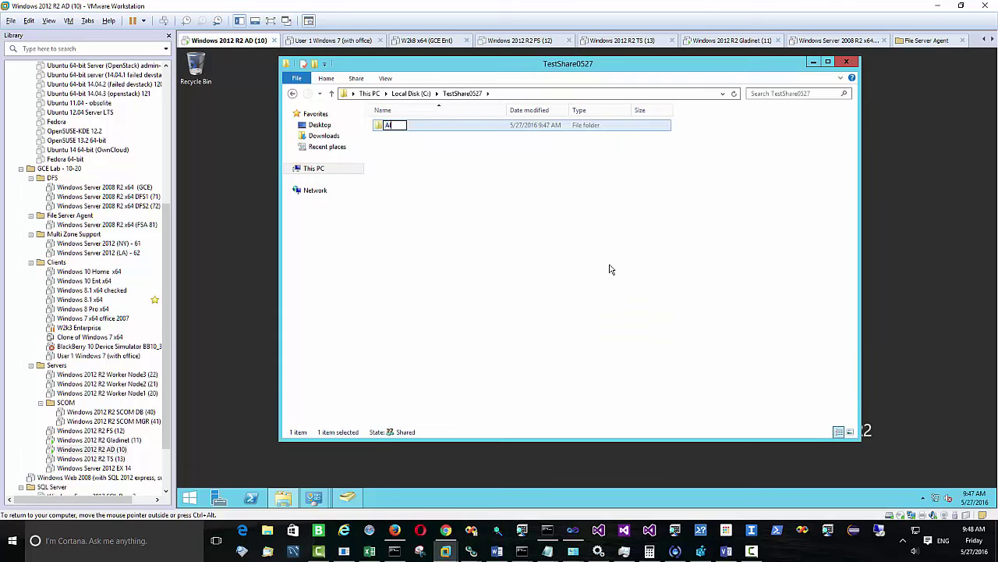
type("llowFolder")
key("Return")
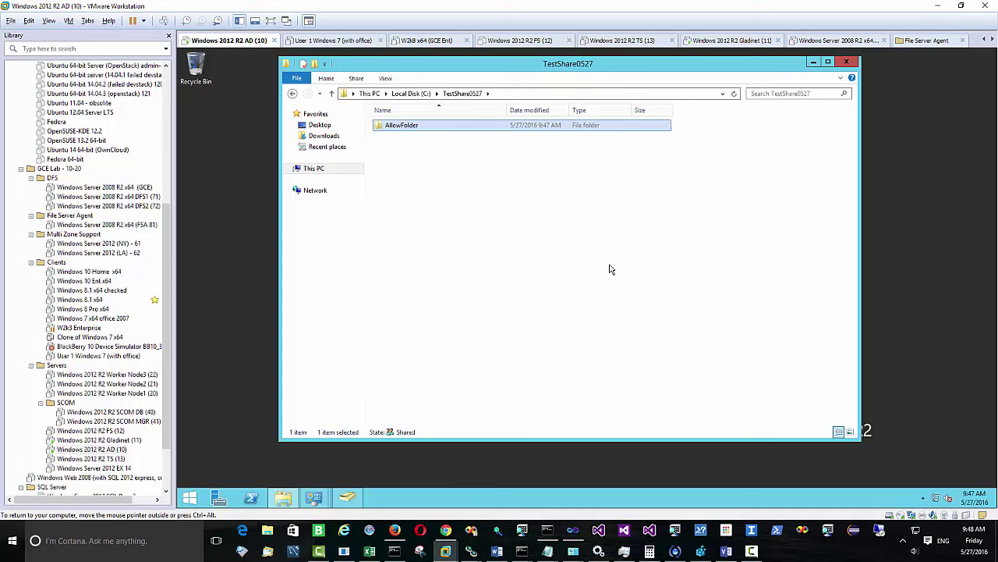
Create a text document named AllowFile inside AllowFolder.
double_click(400, 126)
right_click(453, 147)
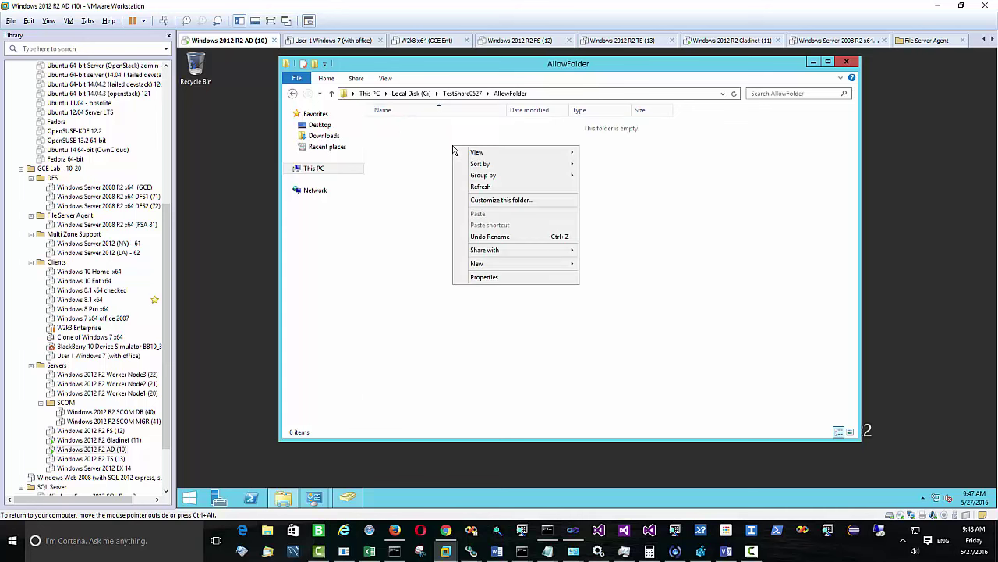
mouse_move(557, 266)
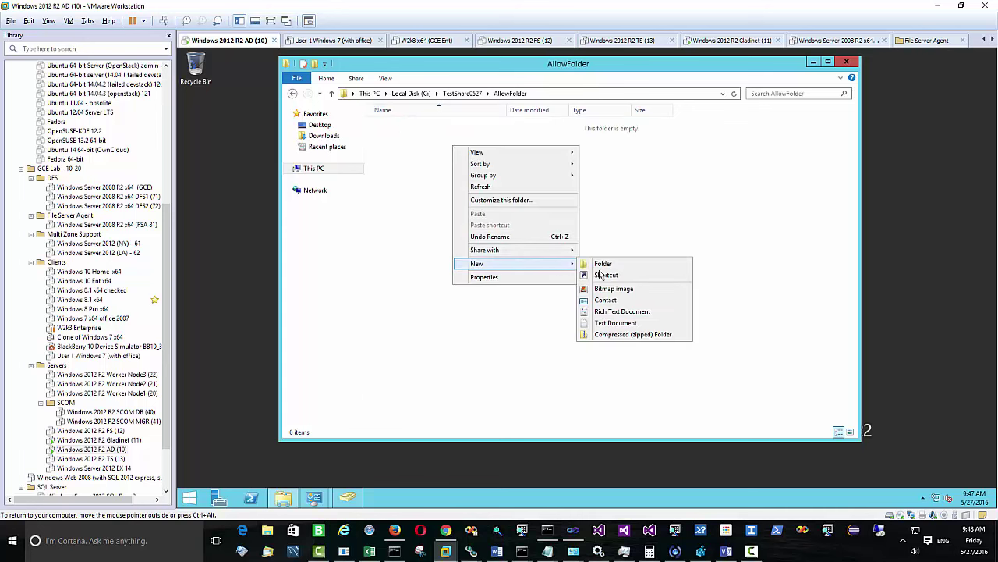
left_click(616, 322)
type("Allo")
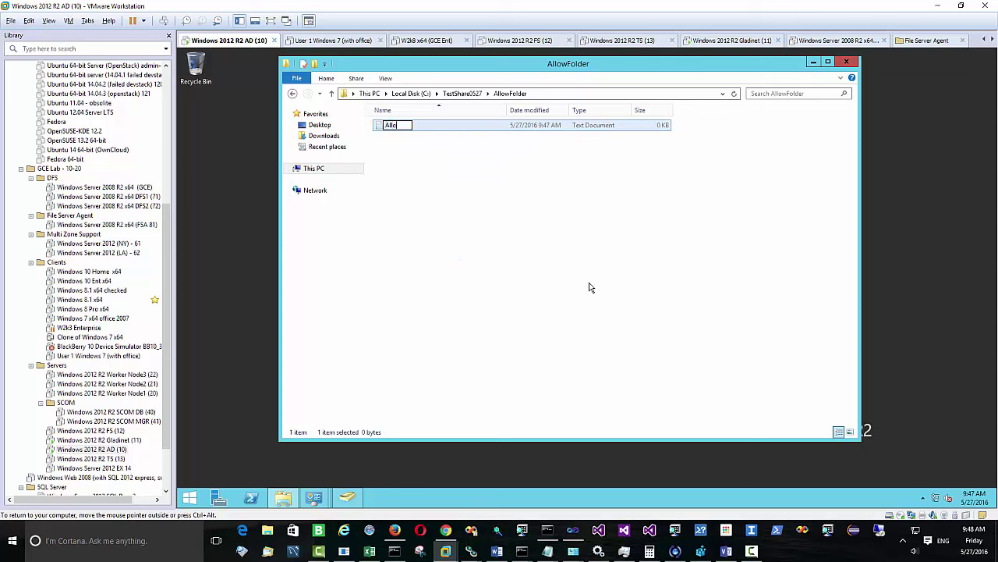
type("wFile")
key("Return")
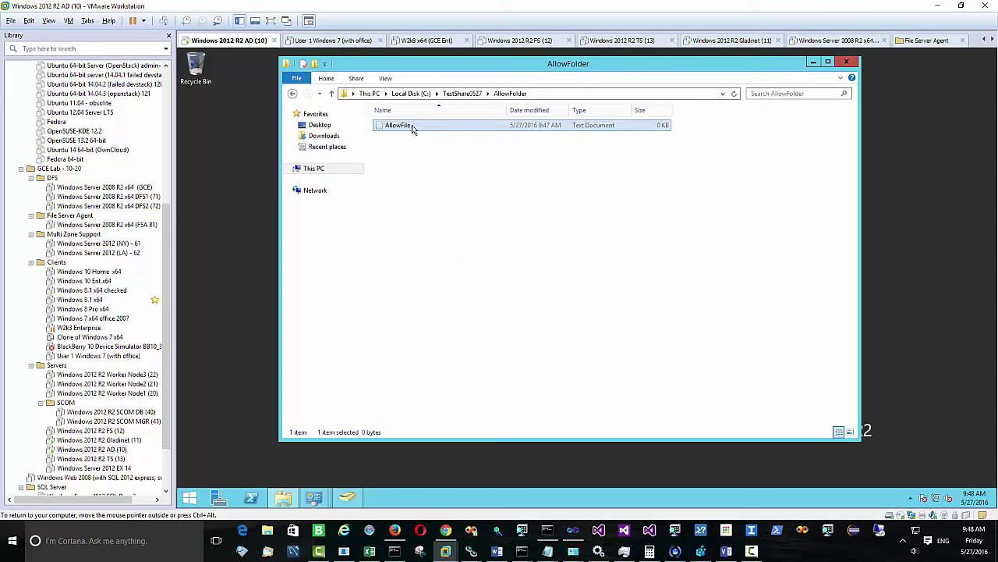
Write 'hello world!' in AllowFile in Notepad and save it when closing.
double_click(412, 125)
left_click_drag(352, 155, 447, 203)
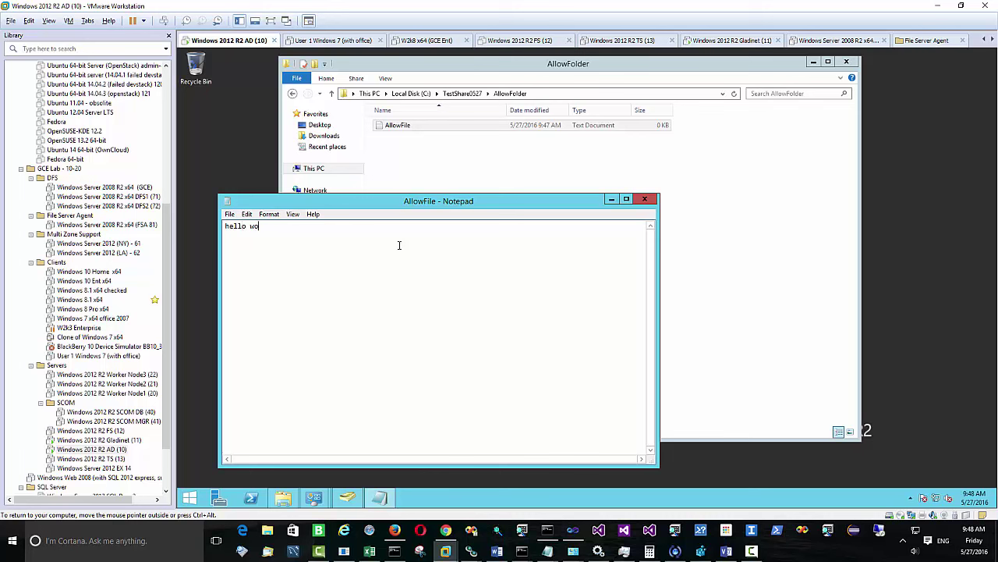
left_click(645, 198)
left_click(558, 275)
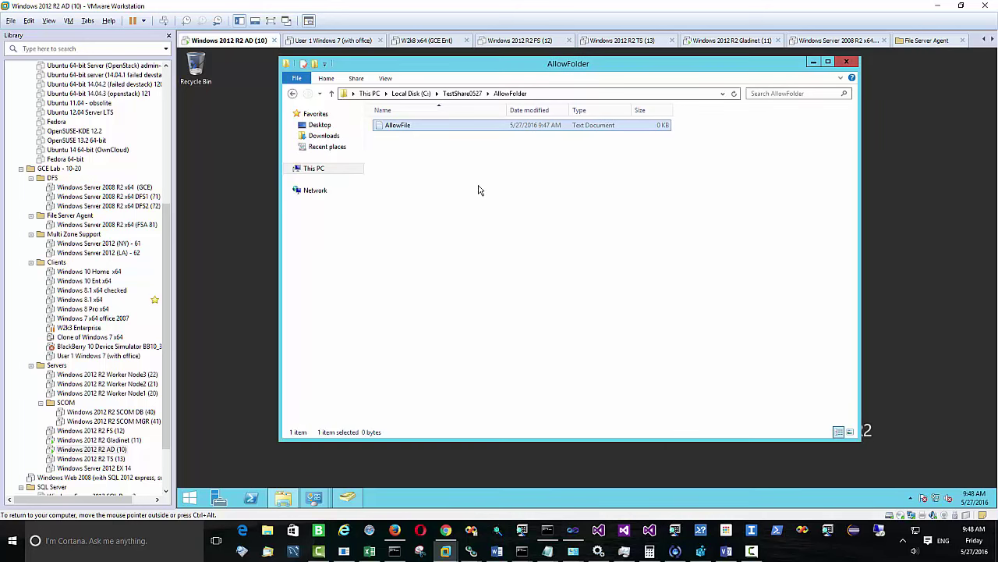
Create a second folder named DenyFolder in TestShare0527.
left_click(462, 93)
right_click(429, 163)
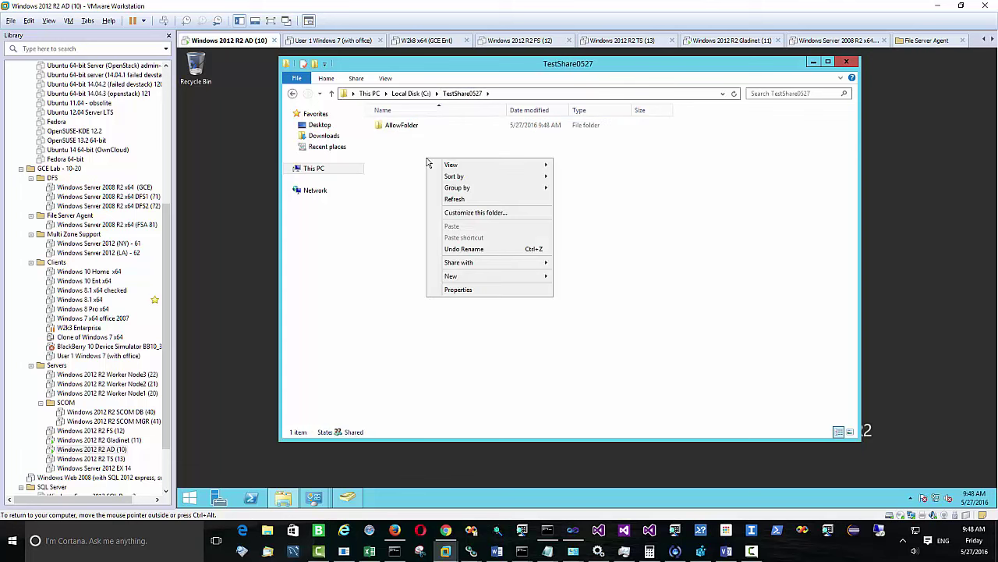
mouse_move(535, 277)
left_click(583, 276)
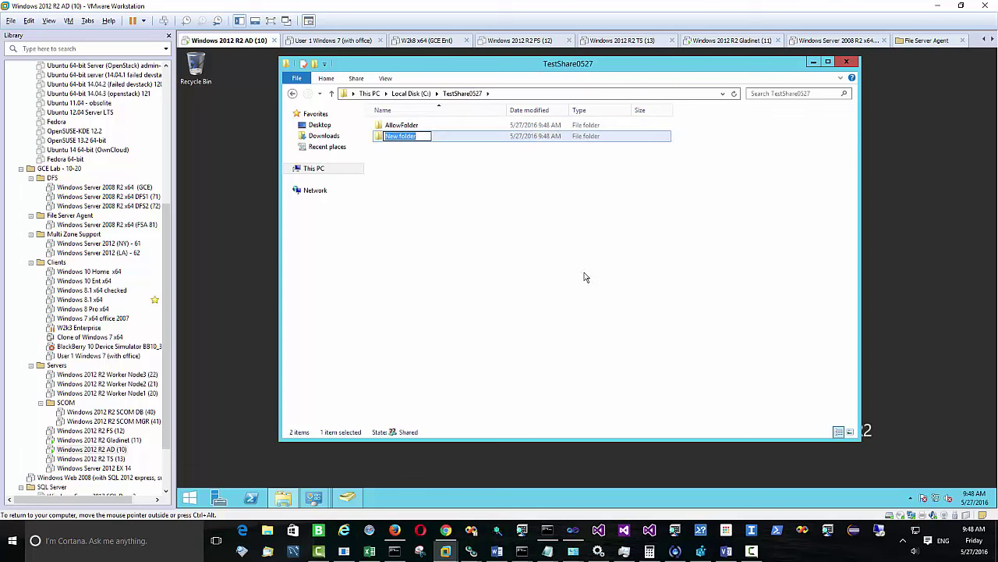
type("DenyFolder")
key("Return")
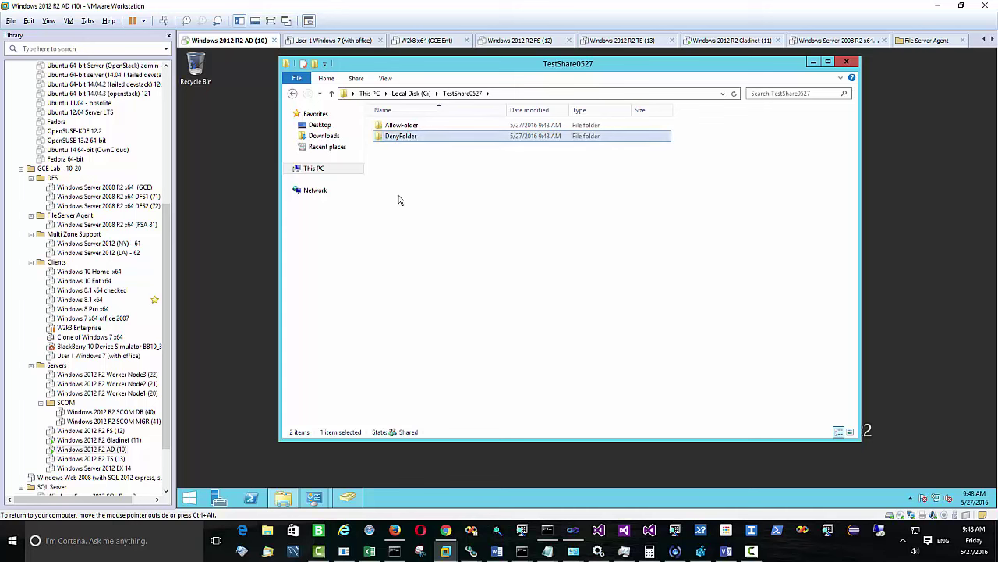
Add the domain test user to DenyFolder's security permissions.
right_click(418, 138)
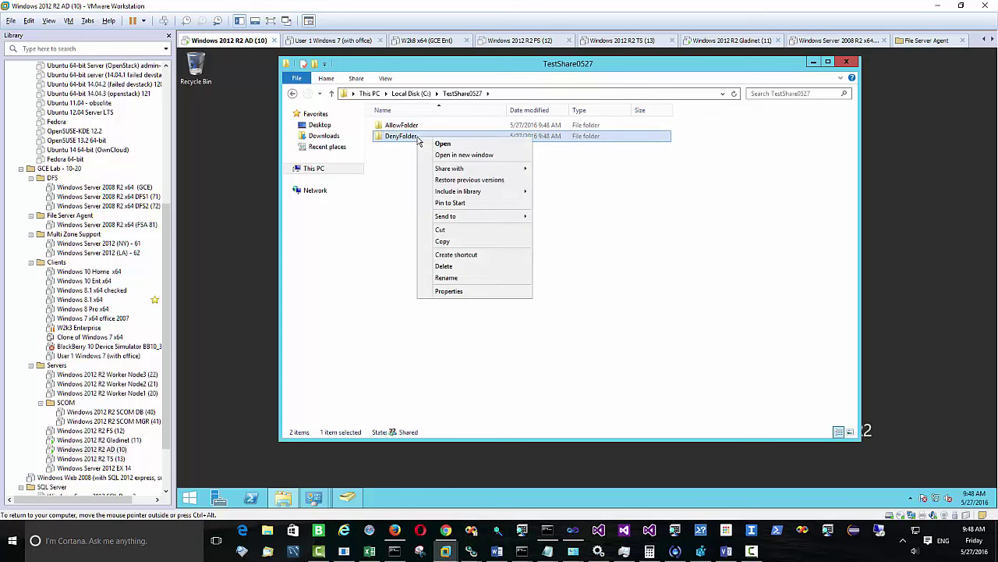
left_click(449, 291)
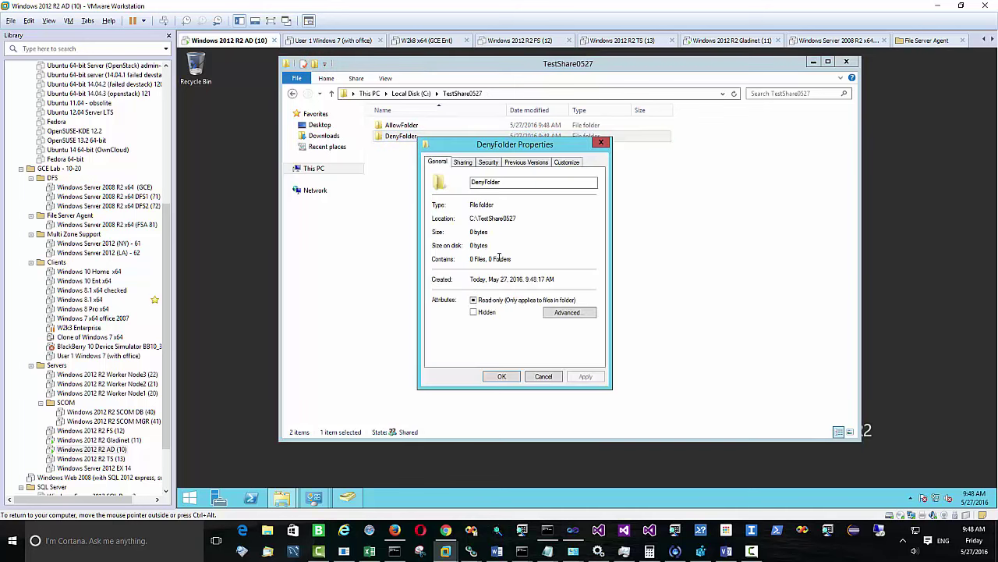
left_click(489, 162)
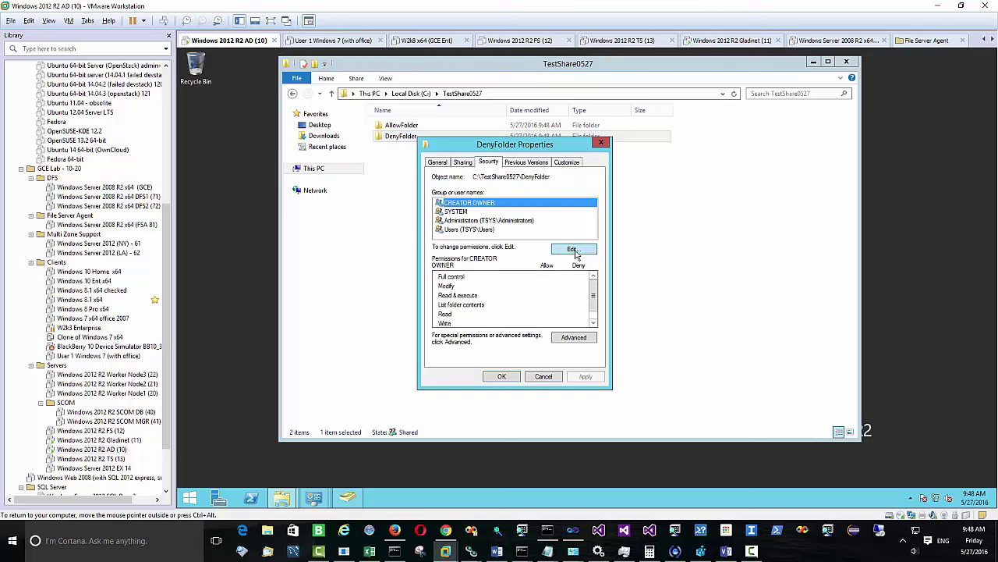
left_click(575, 250)
left_click(557, 301)
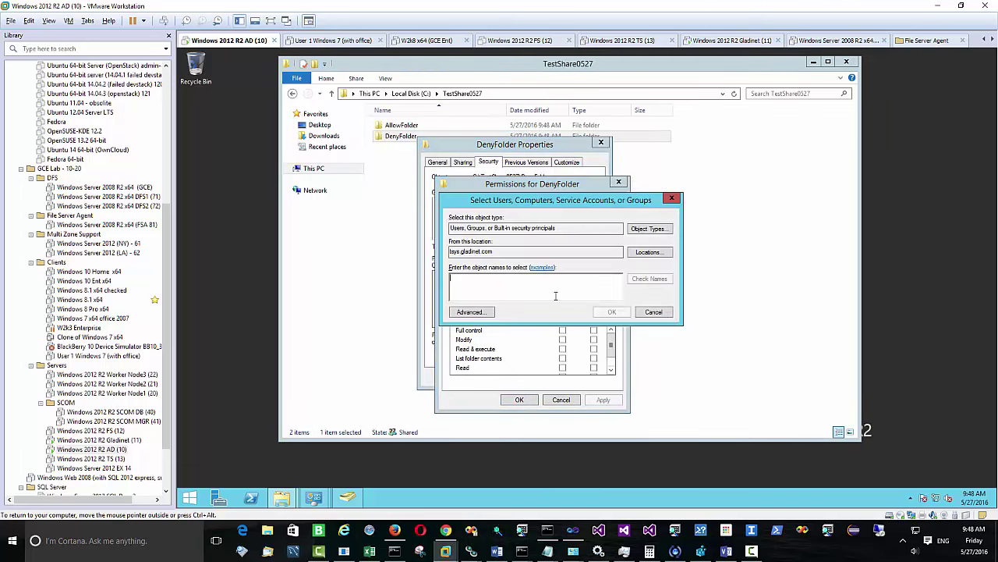
type("l")
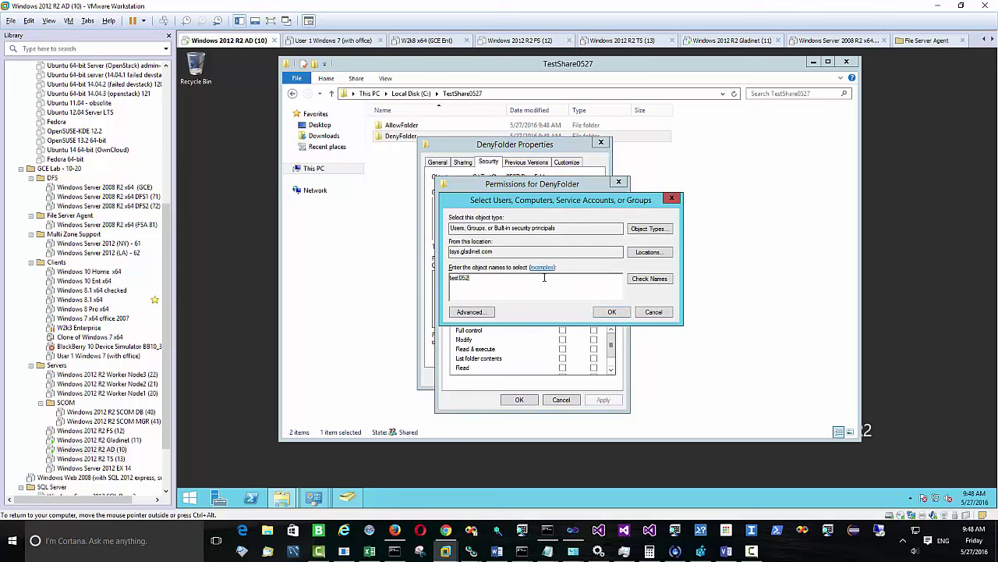
left_click(641, 280)
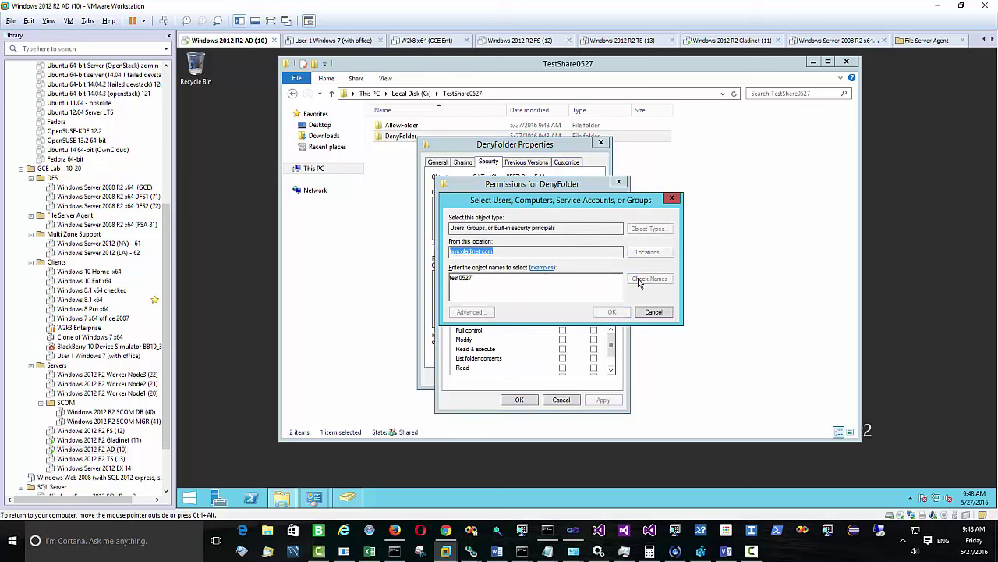
left_click(613, 312)
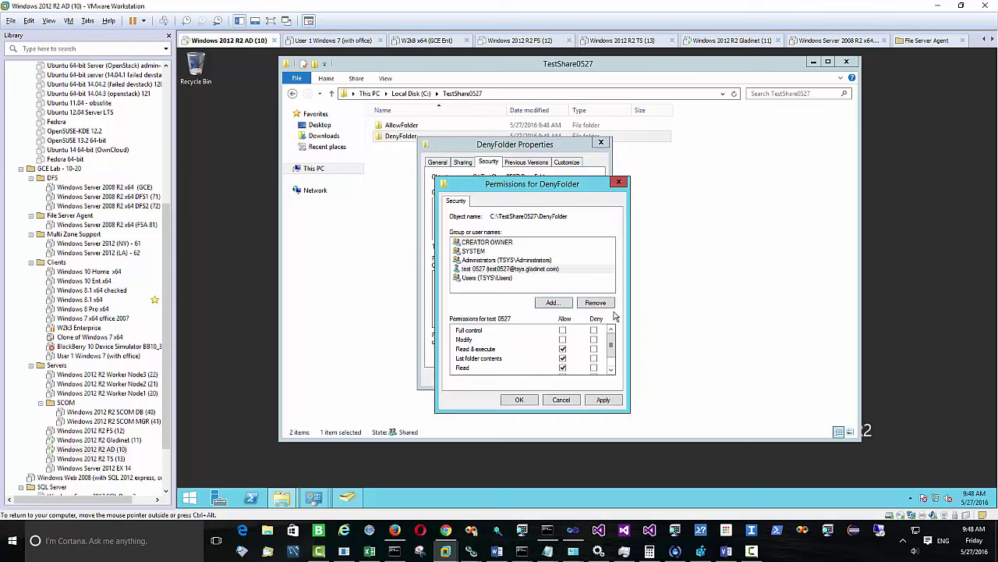
Deny the test user Full control, accept the warning, and close DenyFolder's properties.
left_click(595, 330)
left_click(513, 404)
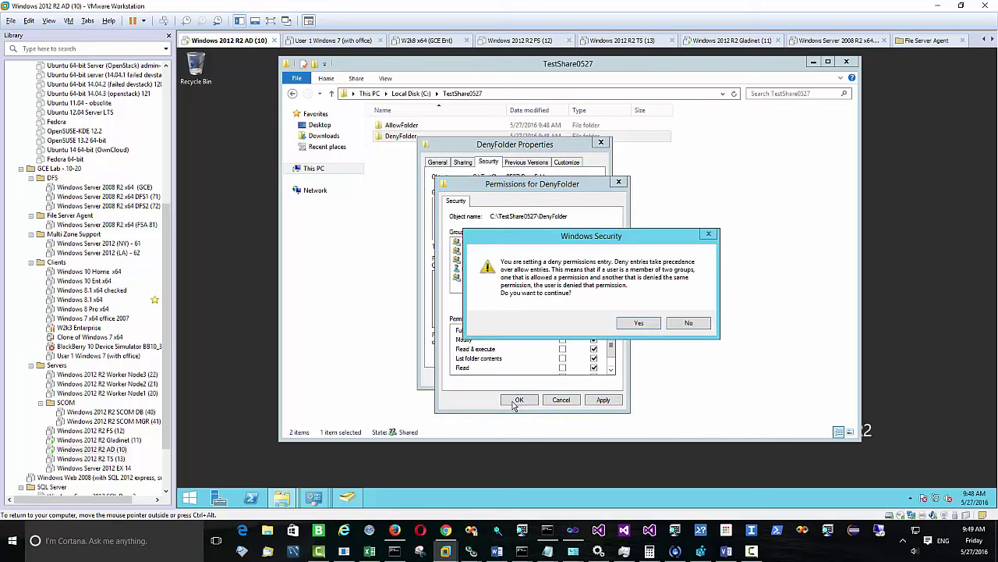
left_click(639, 324)
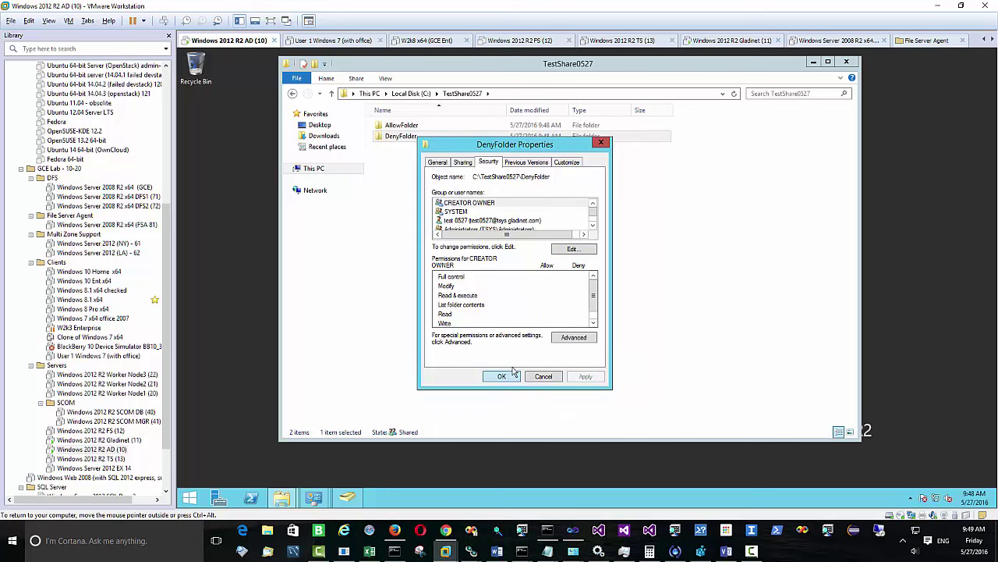
left_click(515, 222)
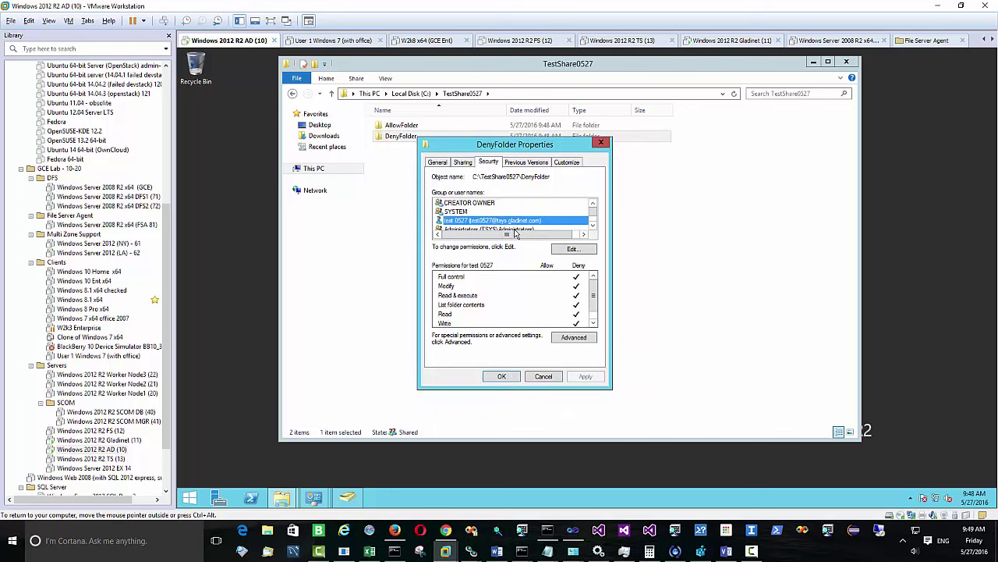
left_click(503, 376)
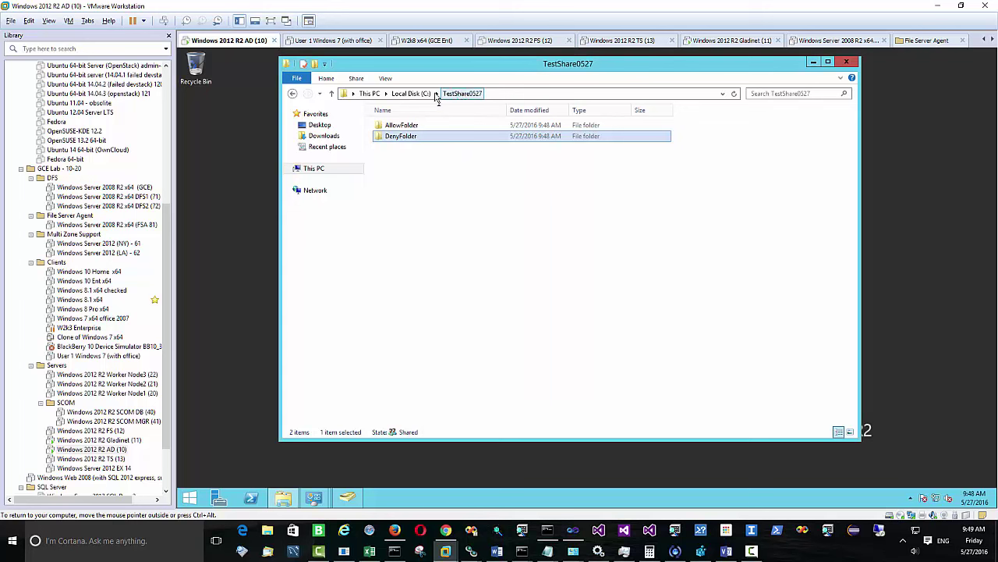
Return to Local Disk (C:), review TestShare0527's sharing settings, and bring up Run with cmd.
left_click(414, 94)
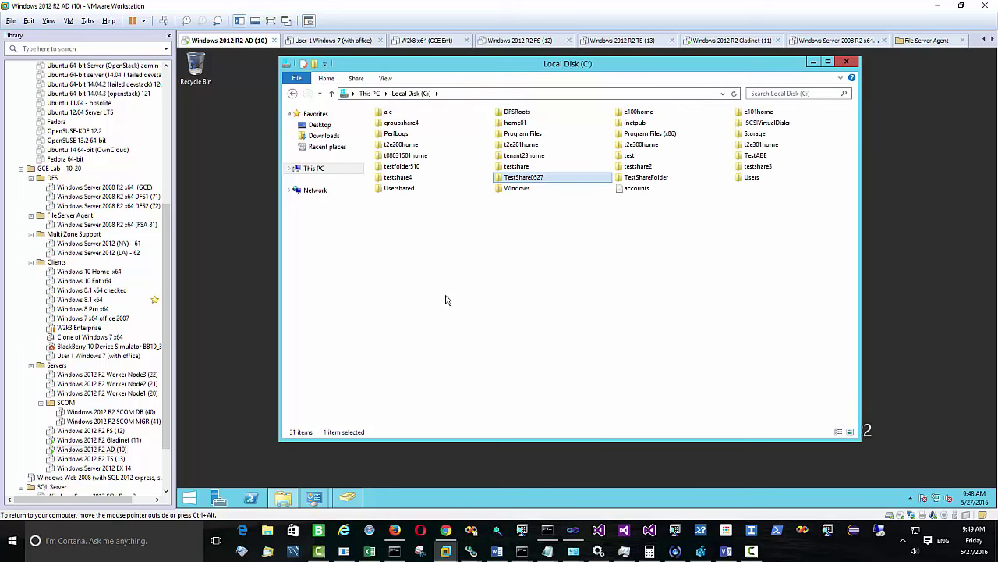
right_click(550, 180)
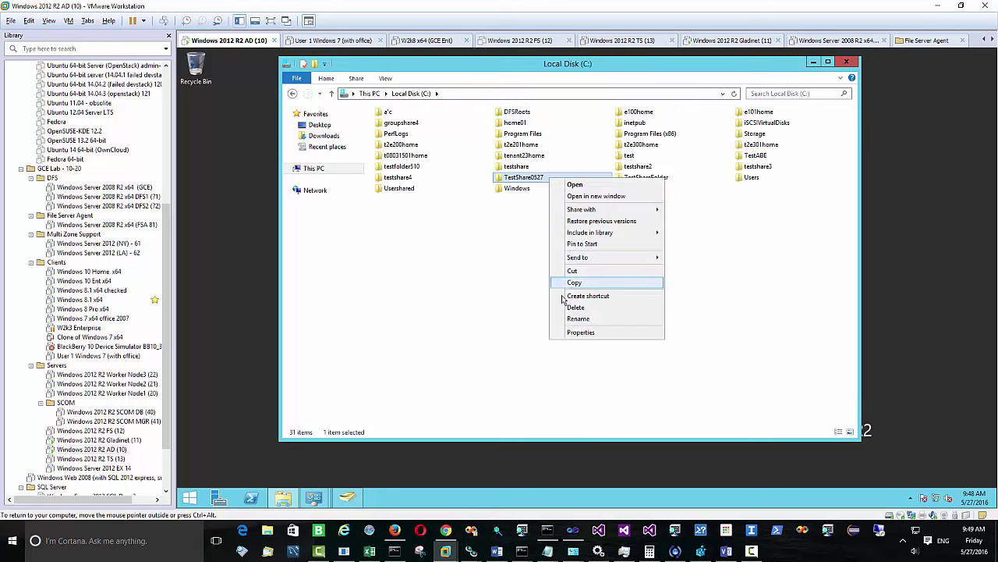
left_click(580, 332)
left_click(597, 204)
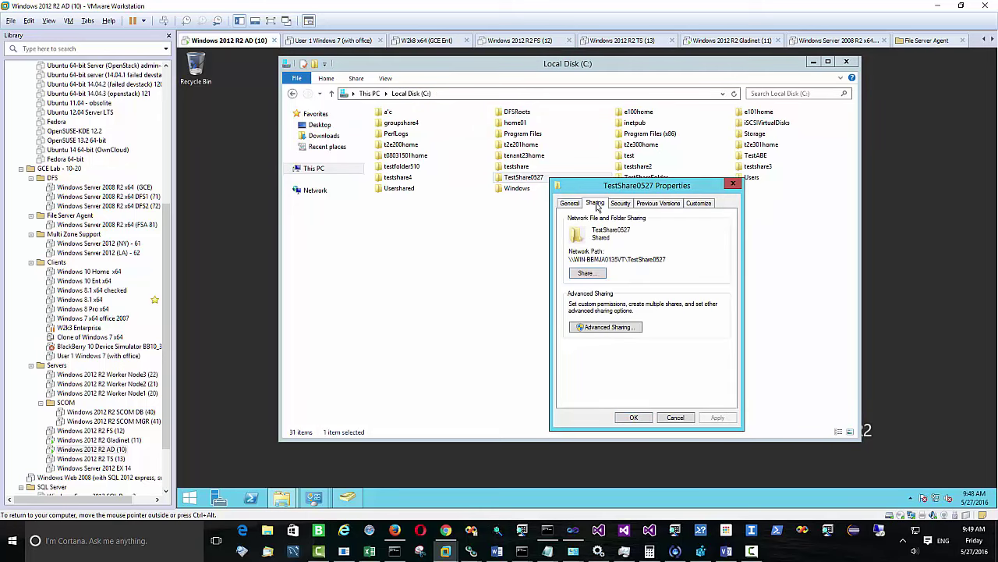
left_click(675, 418)
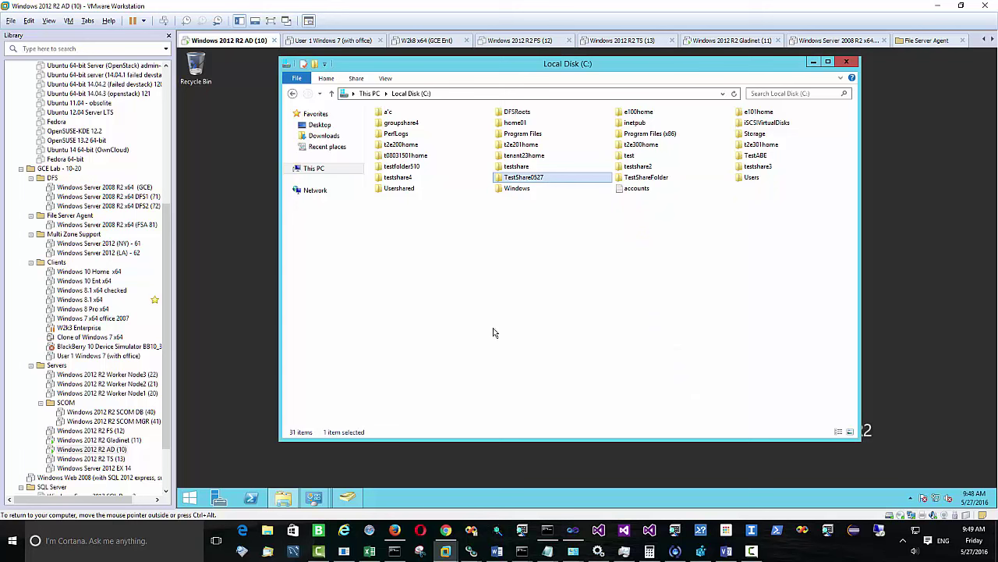
right_click(190, 497)
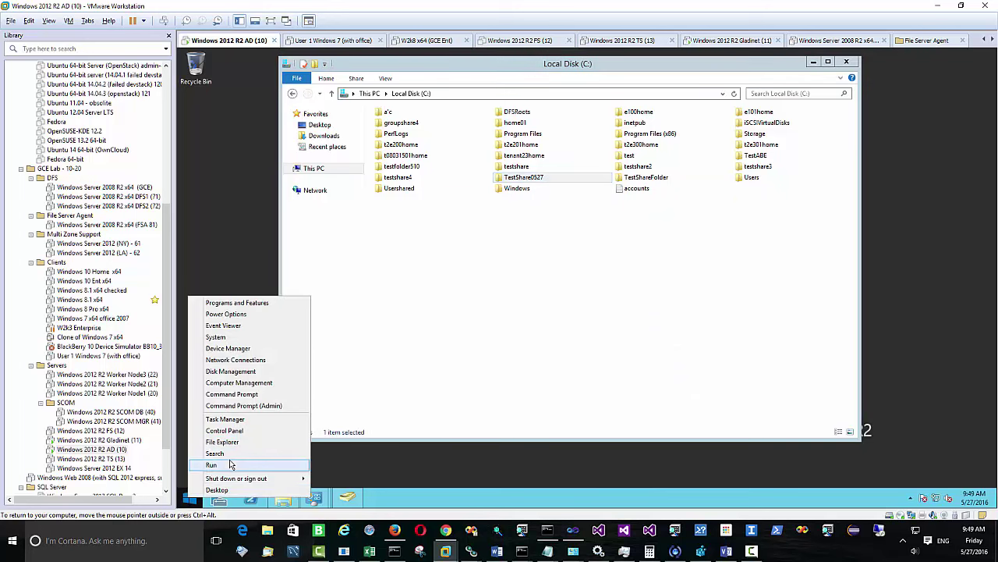
left_click(230, 466)
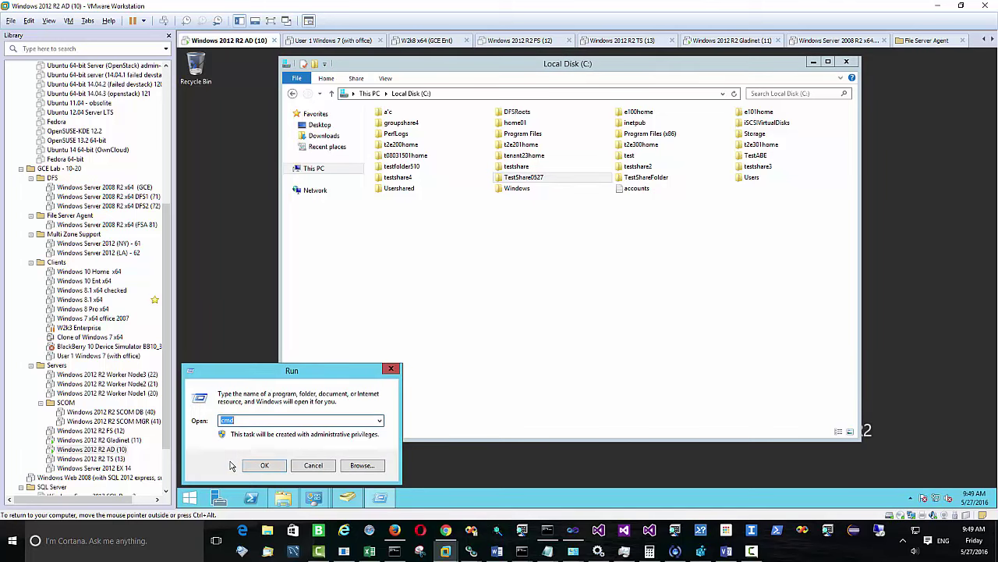
Run net share in the command prompt to list shares, then select Usershared in File Explorer.
key("Return")
left_click_drag(460, 154, 438, 185)
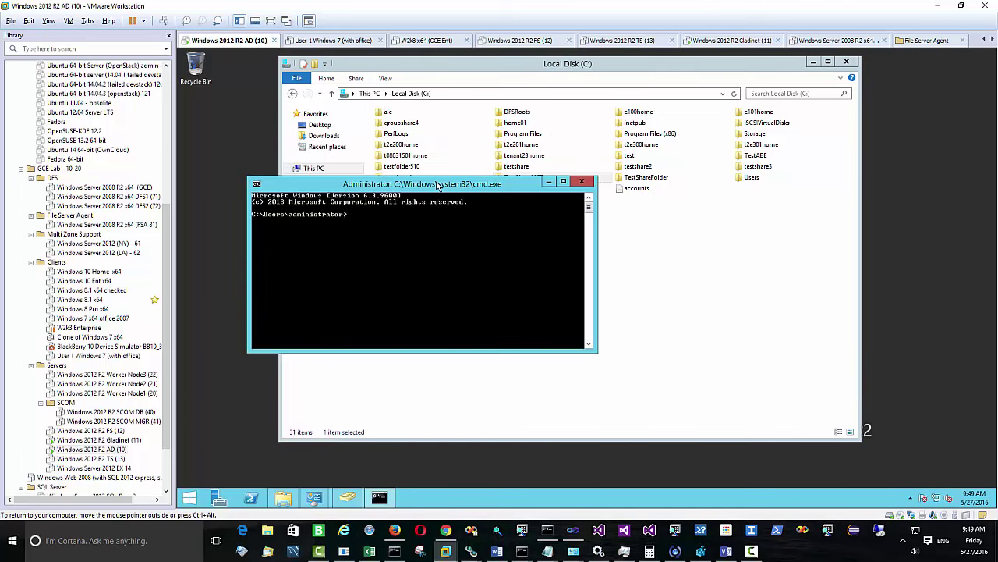
type("net share")
key("Return")
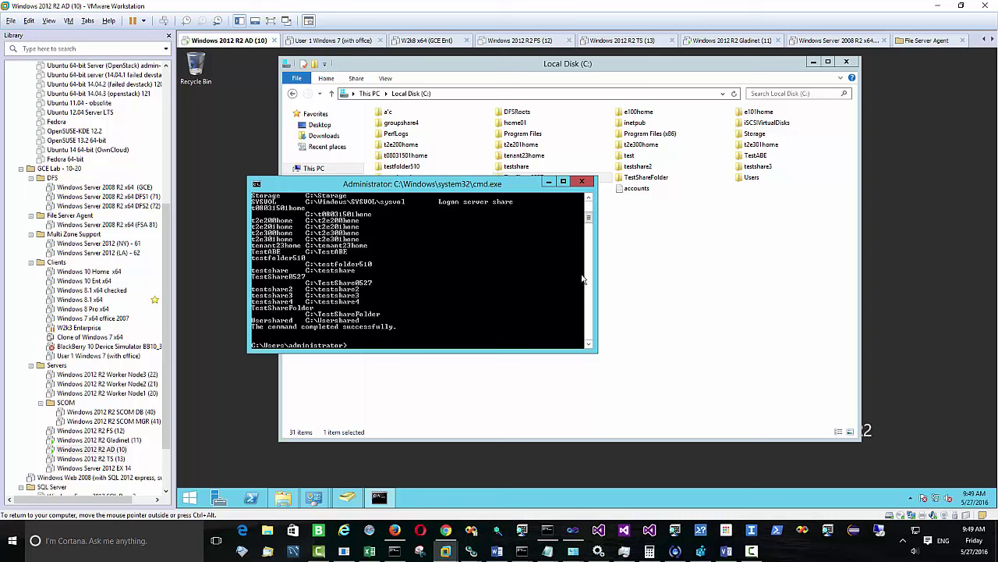
left_click(689, 241)
left_click(404, 189)
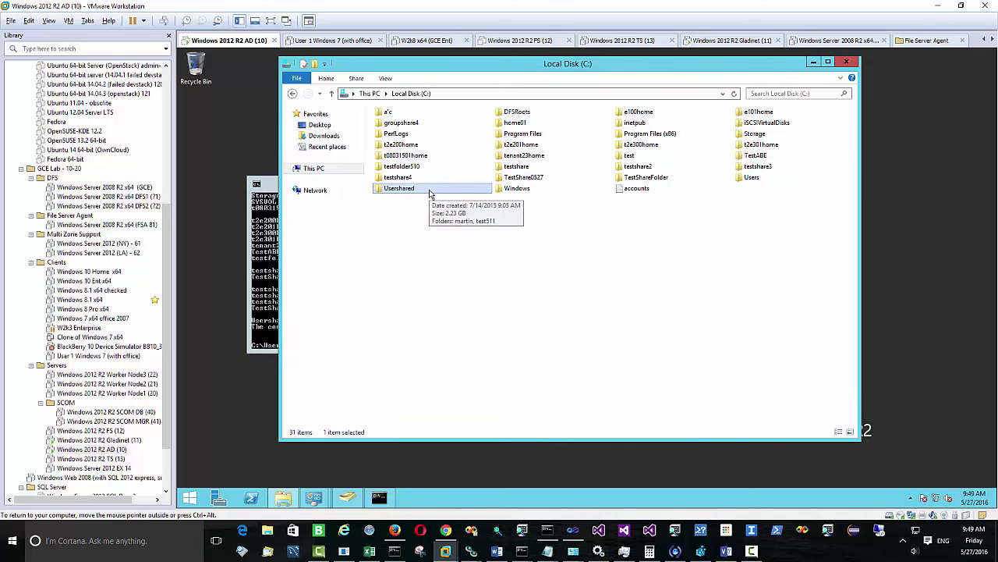
Add Domain Users with Read access to Usershared's share permissions and close all dialogs.
right_click(429, 193)
left_click(472, 346)
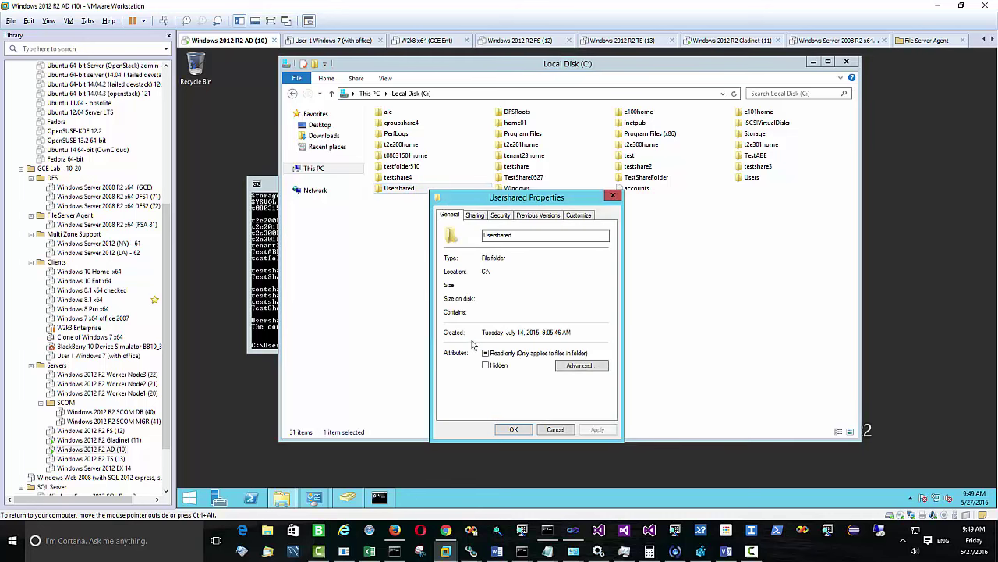
left_click(480, 218)
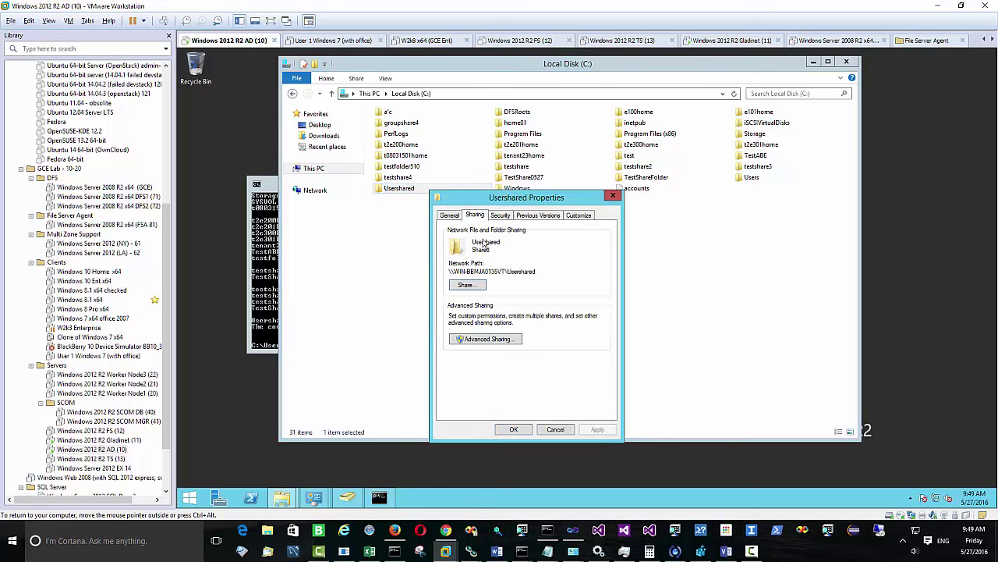
left_click(487, 339)
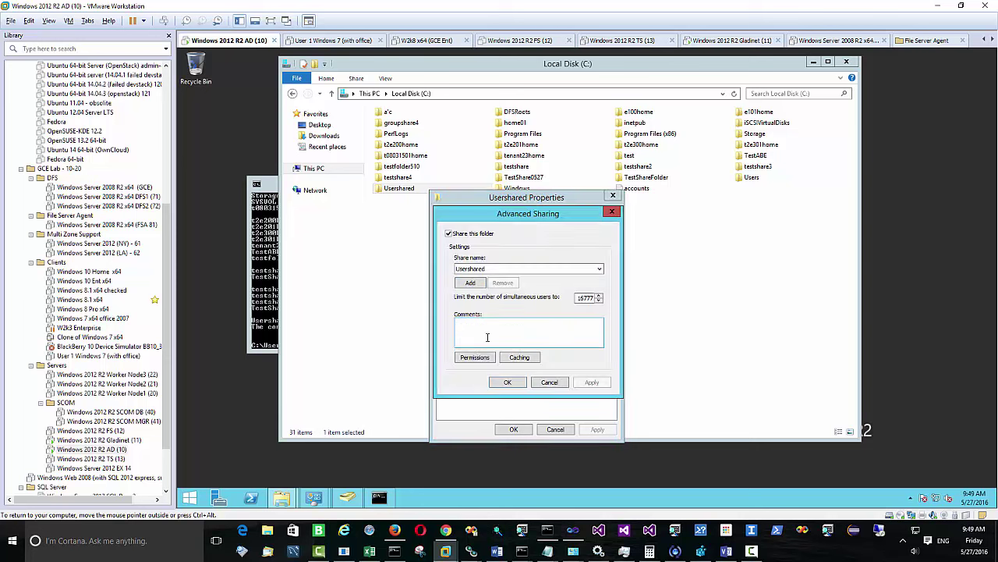
left_click(475, 357)
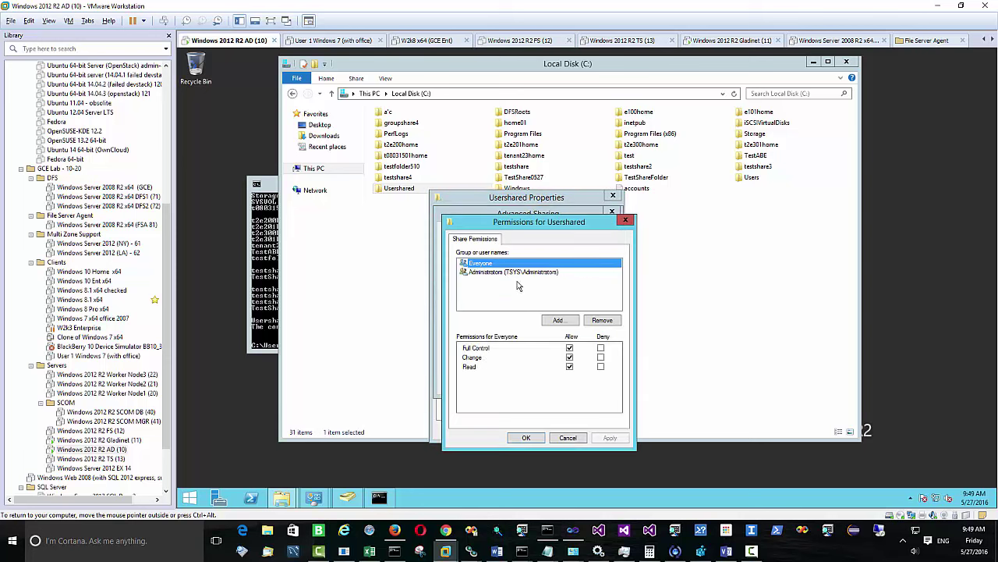
left_click(558, 321)
type("domain users")
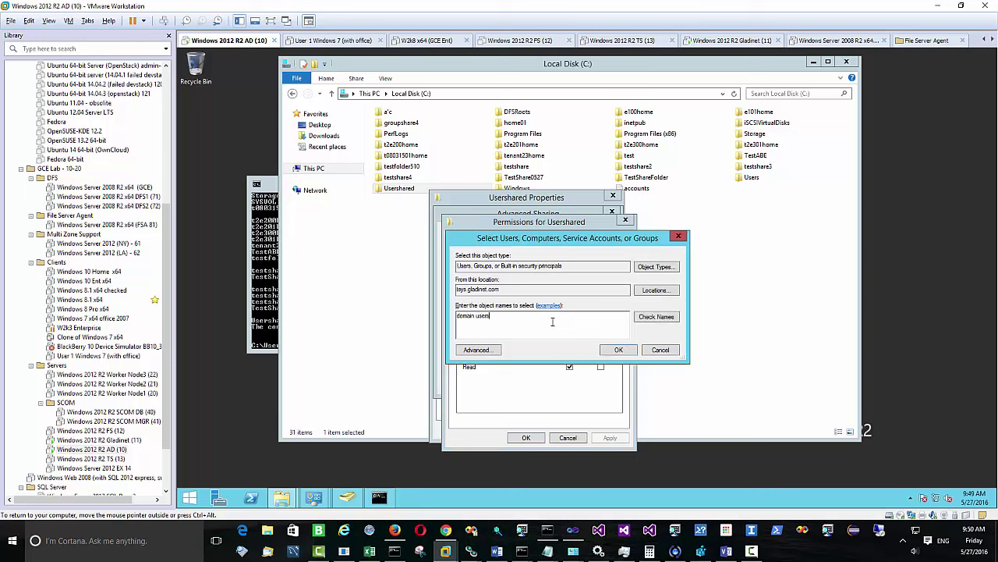
left_click(672, 317)
left_click(623, 349)
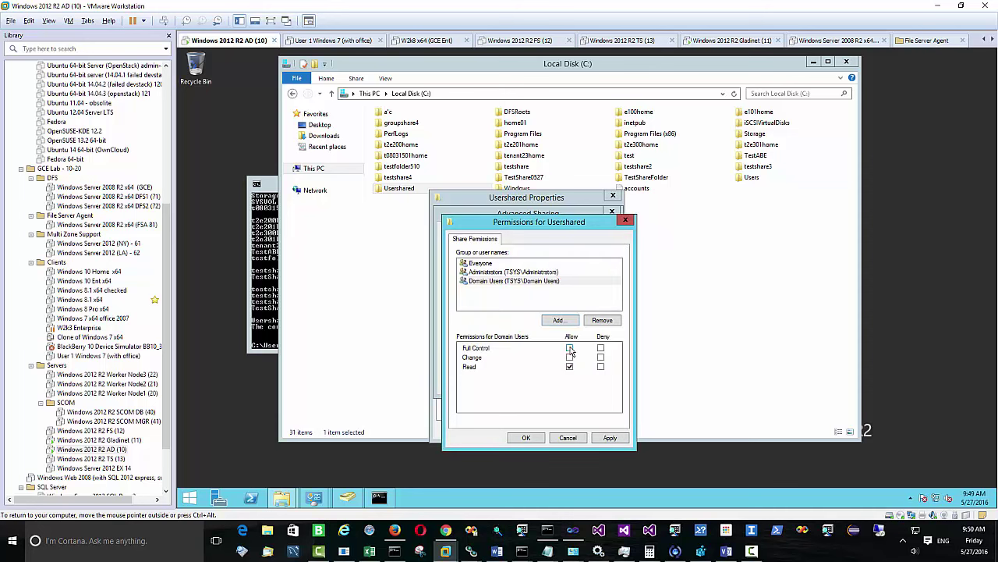
left_click(537, 441)
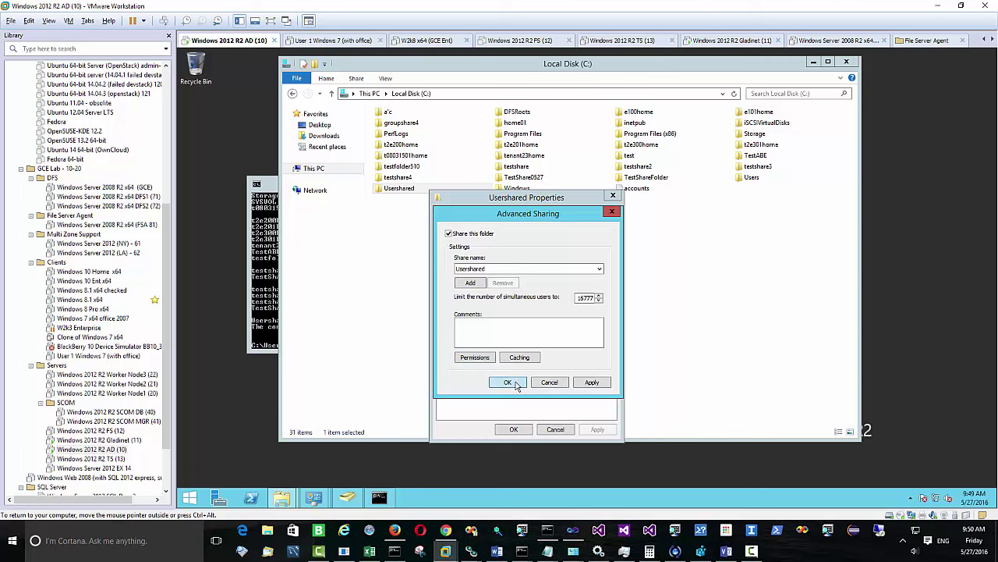
left_click(508, 382)
left_click(513, 430)
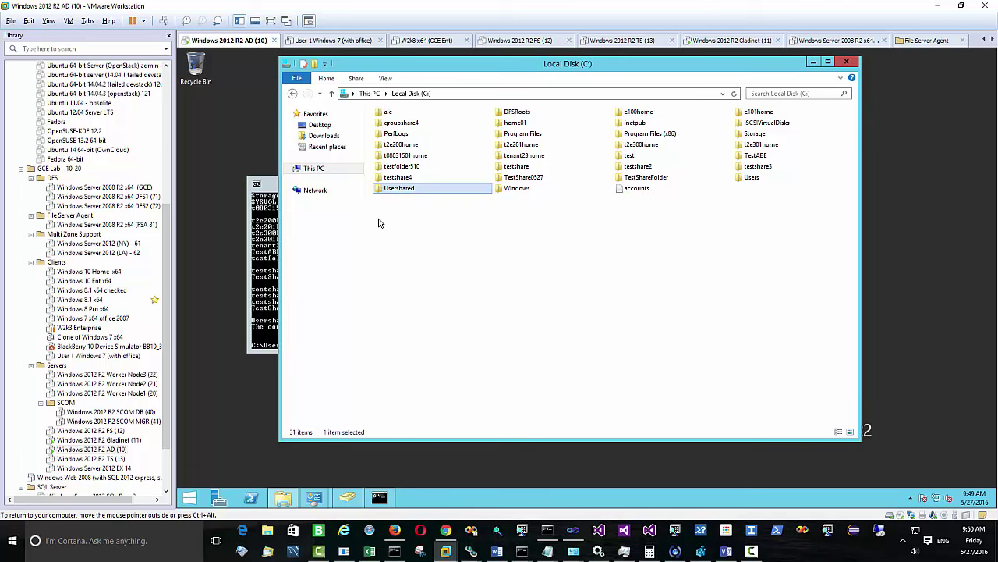
Show the server's hostname in cmd, then set test 0527's home folder to connect drive Z:.
left_click(266, 311)
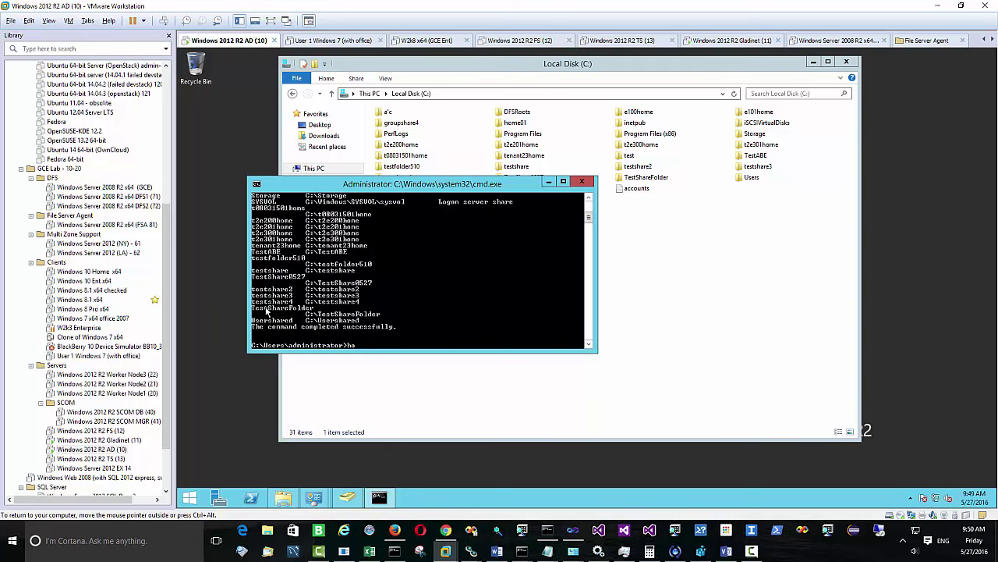
key("Return")
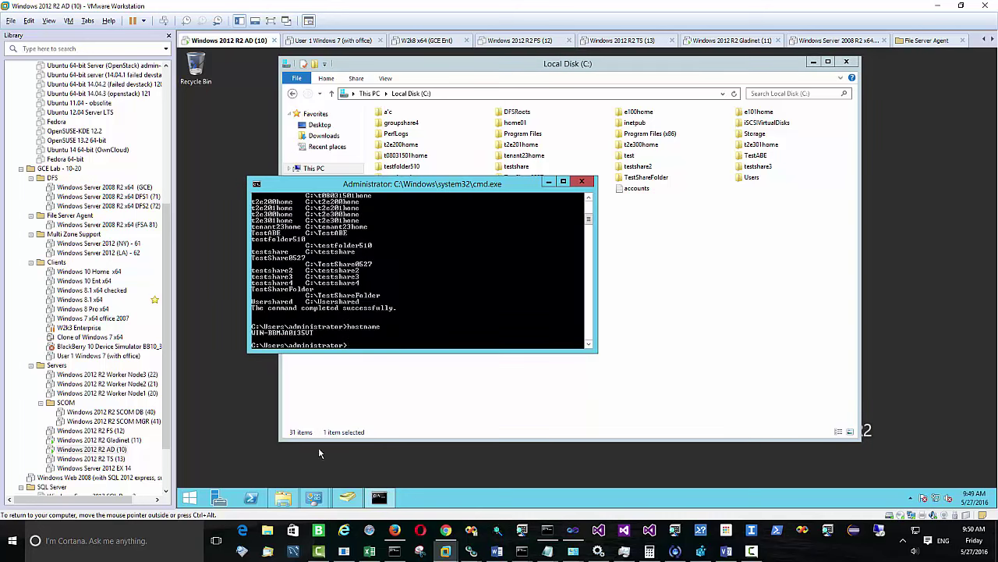
left_click(345, 497)
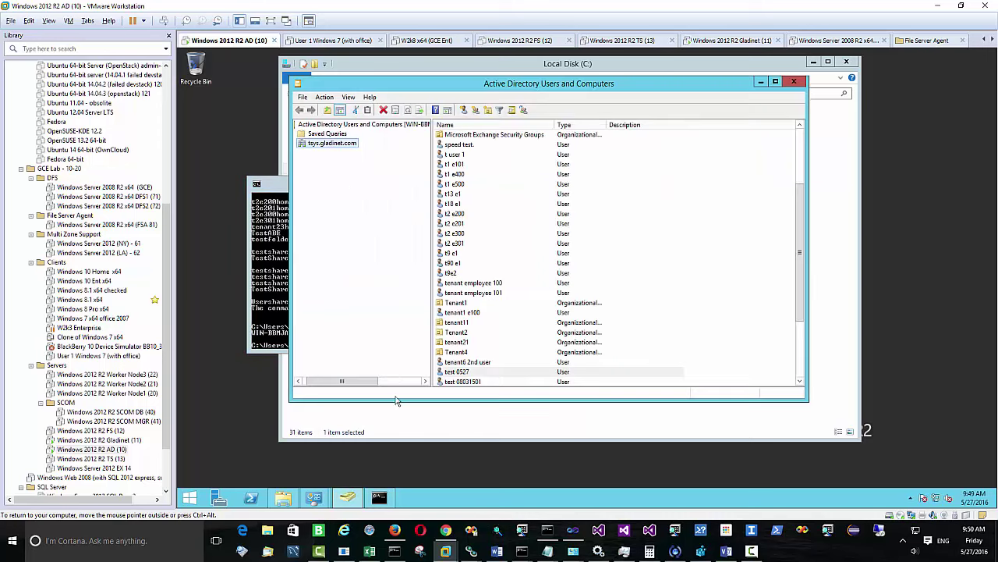
right_click(477, 371)
left_click(496, 348)
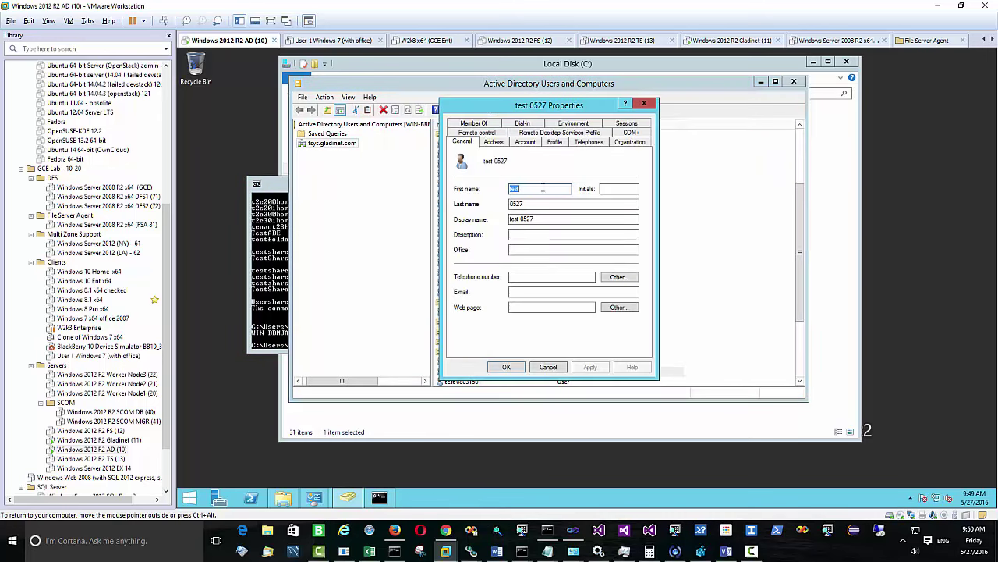
left_click(556, 142)
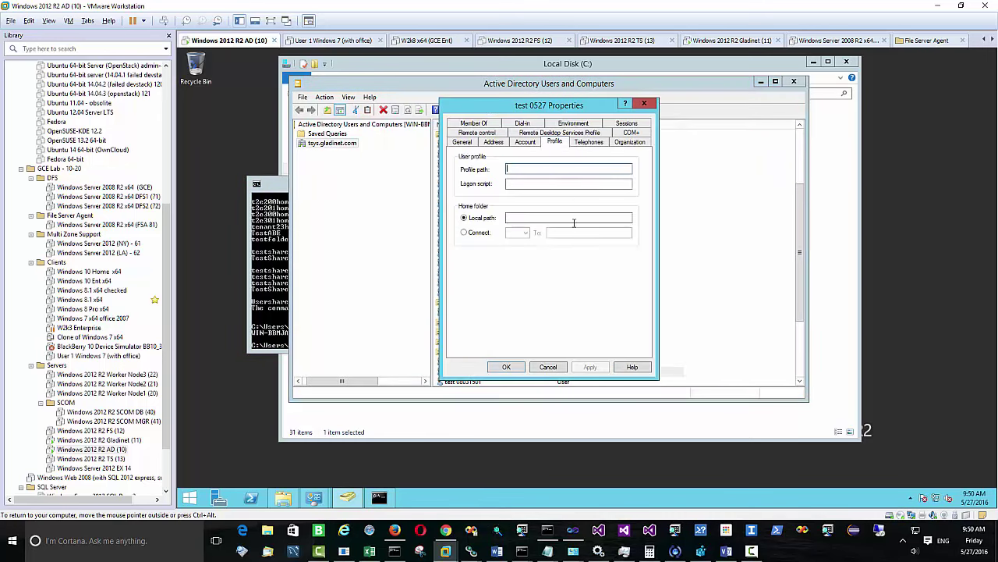
left_click(464, 233)
Start the home folder path with \\ followed by the server hostname copied from cmd.
left_click(280, 272)
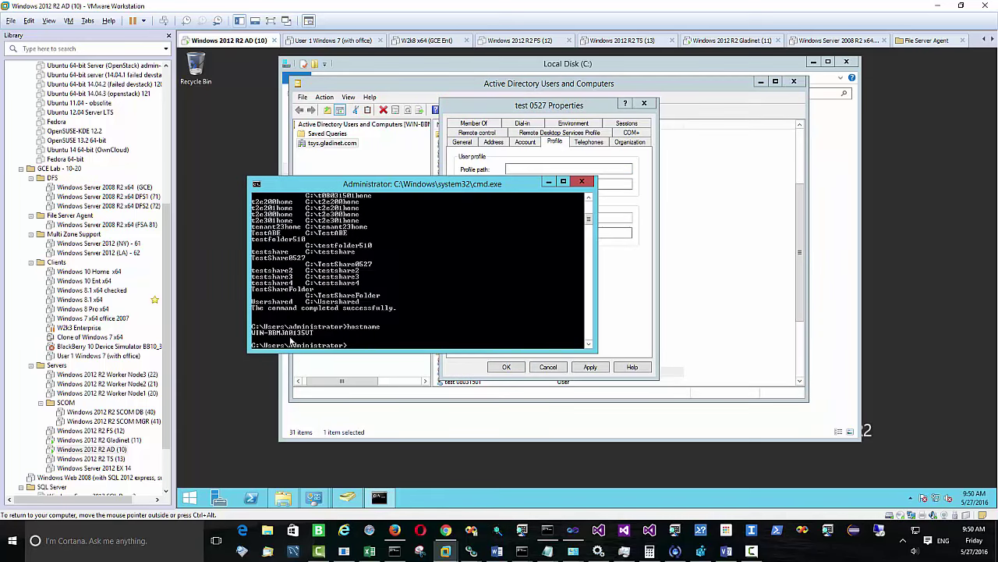
left_click_drag(253, 336, 312, 336)
right_click(312, 336)
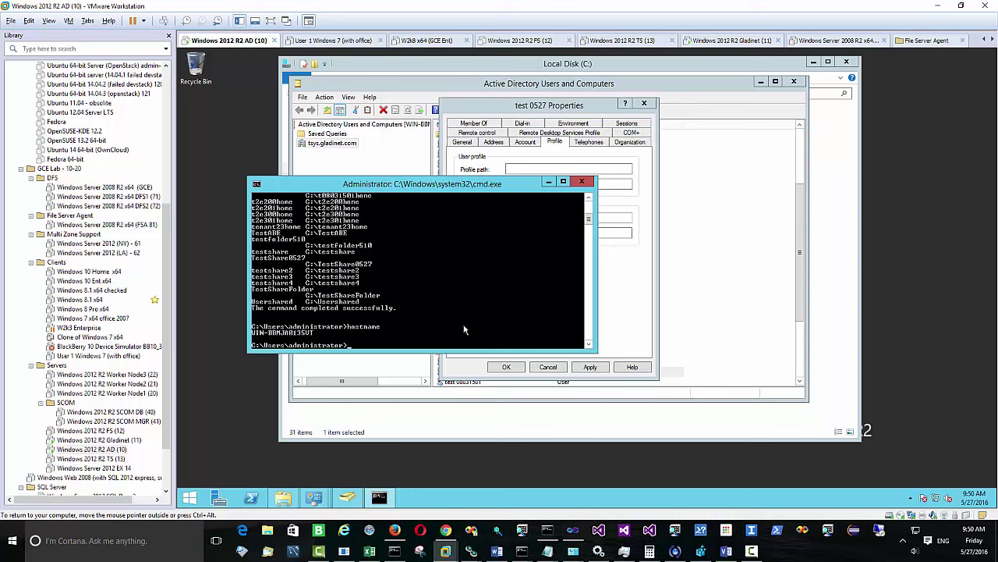
left_click(626, 288)
left_click(556, 233)
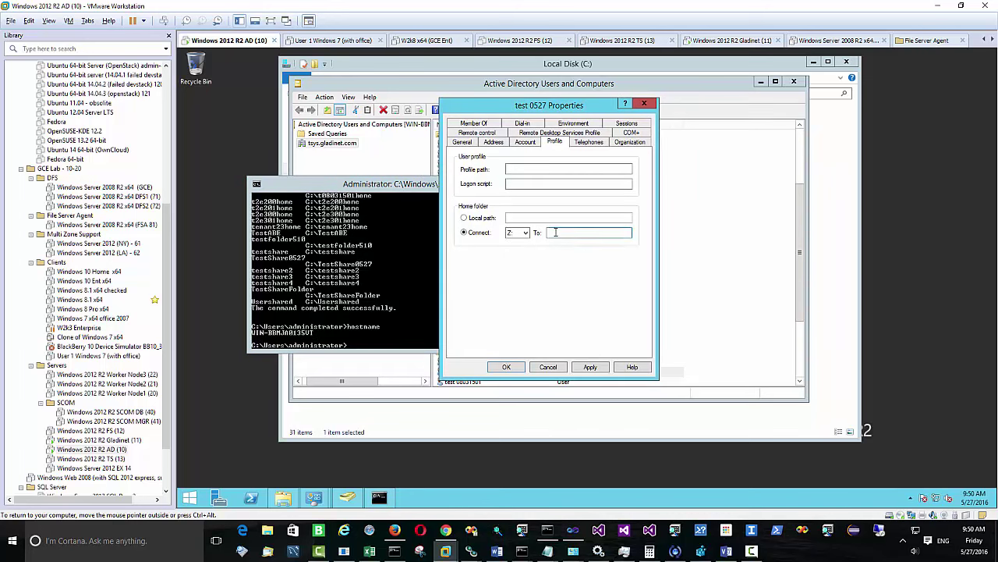
type("\\\\")
type("WIN-BBMJA0135UT")
Append the Usershared share name and \test0527 to the path, then save the properties.
left_click(256, 307)
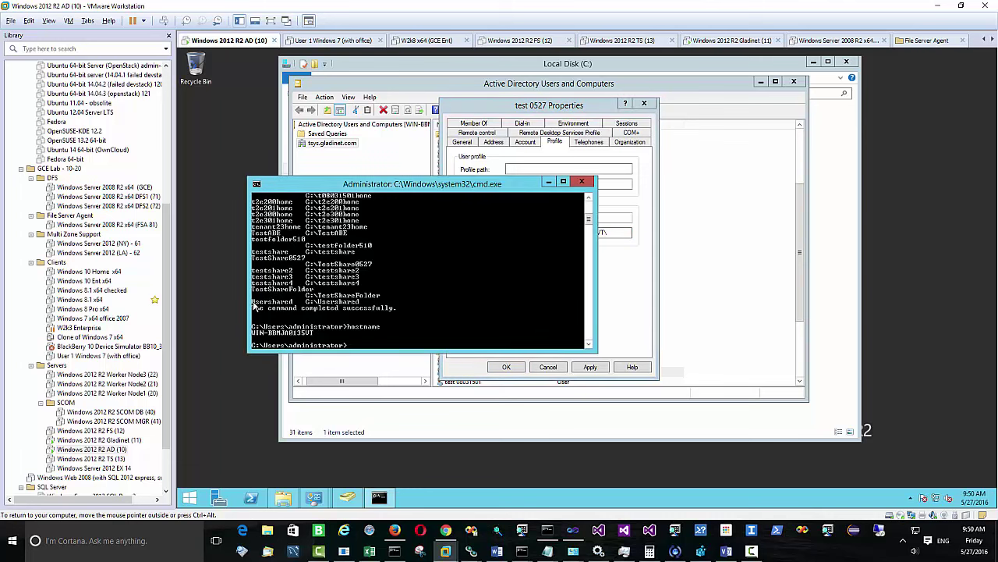
left_click_drag(254, 304, 293, 306)
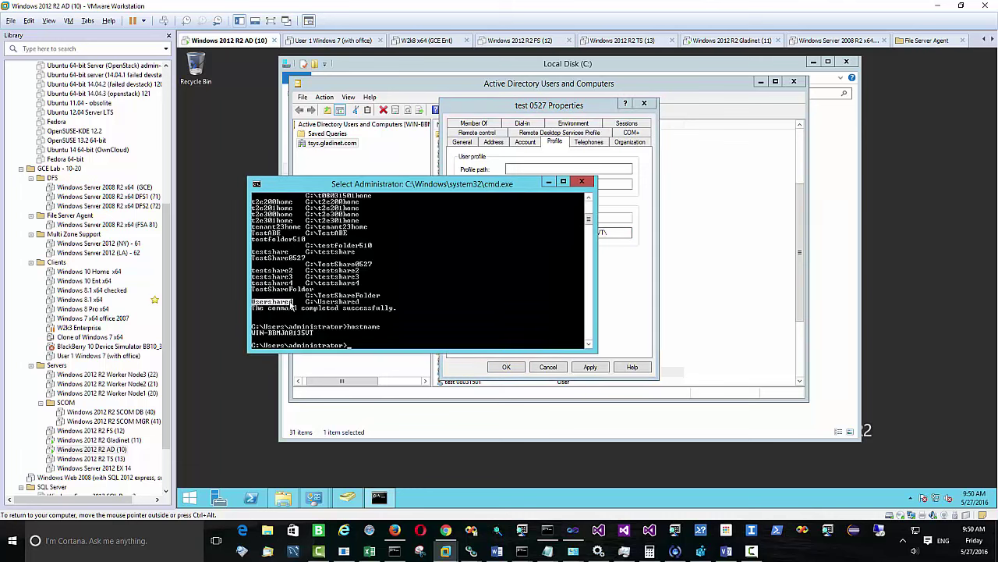
right_click(293, 306)
right_click(293, 306)
left_click(620, 231)
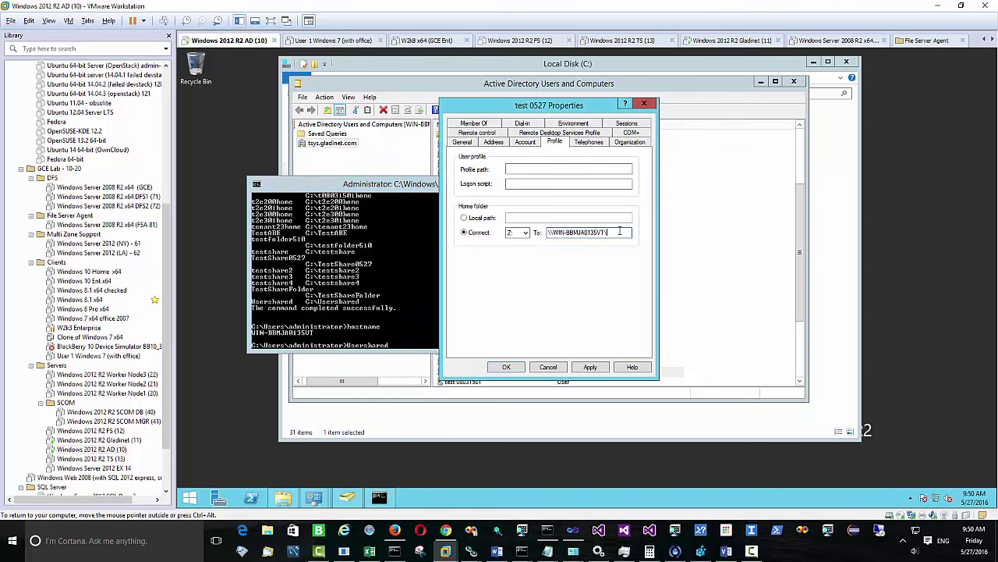
type("Usershared")
type("\\test0527")
left_click(507, 367)
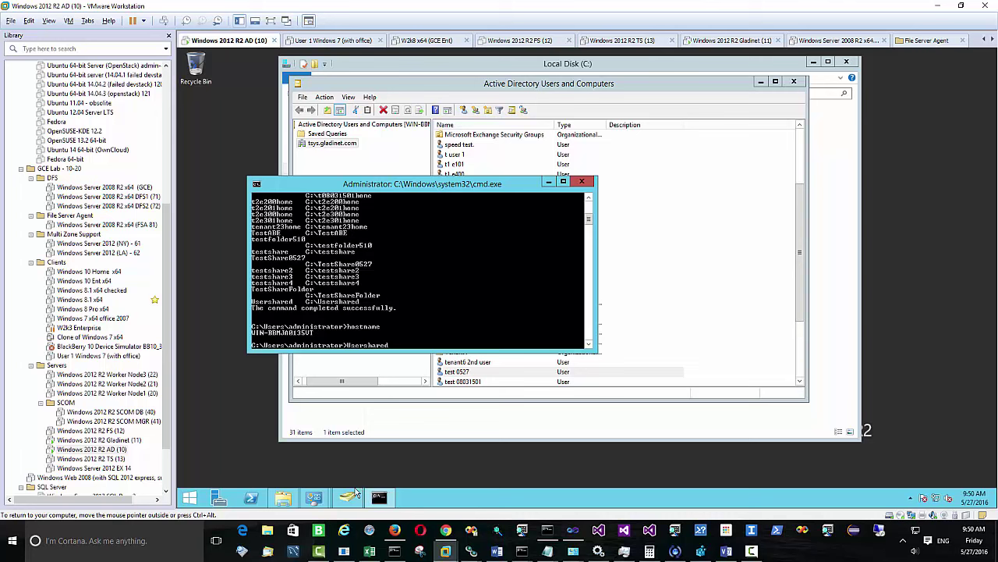
Create a text document named 'This is Test0527 Home Dir' in C:\Usershared\test0527.
left_click(392, 405)
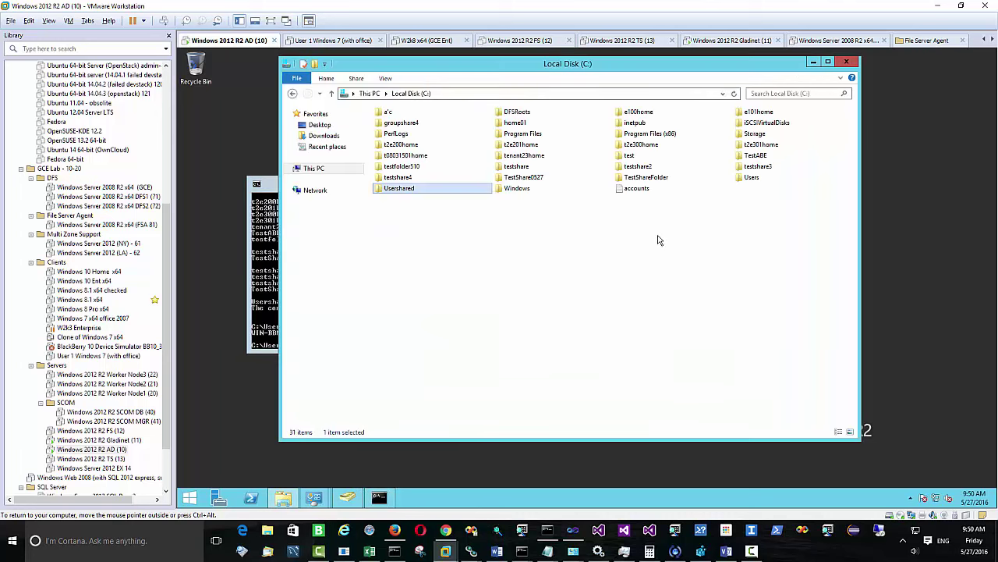
double_click(418, 190)
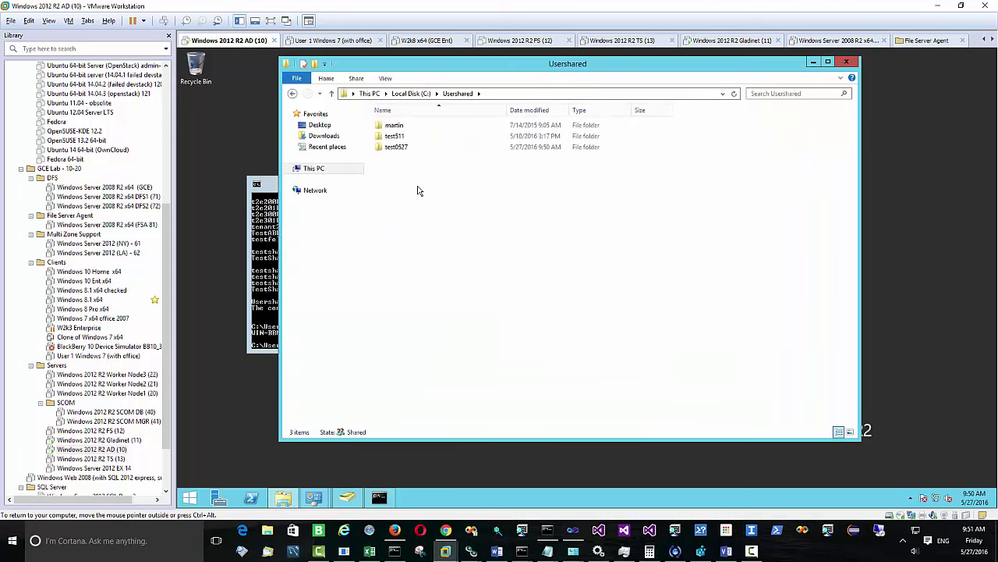
double_click(409, 149)
right_click(426, 163)
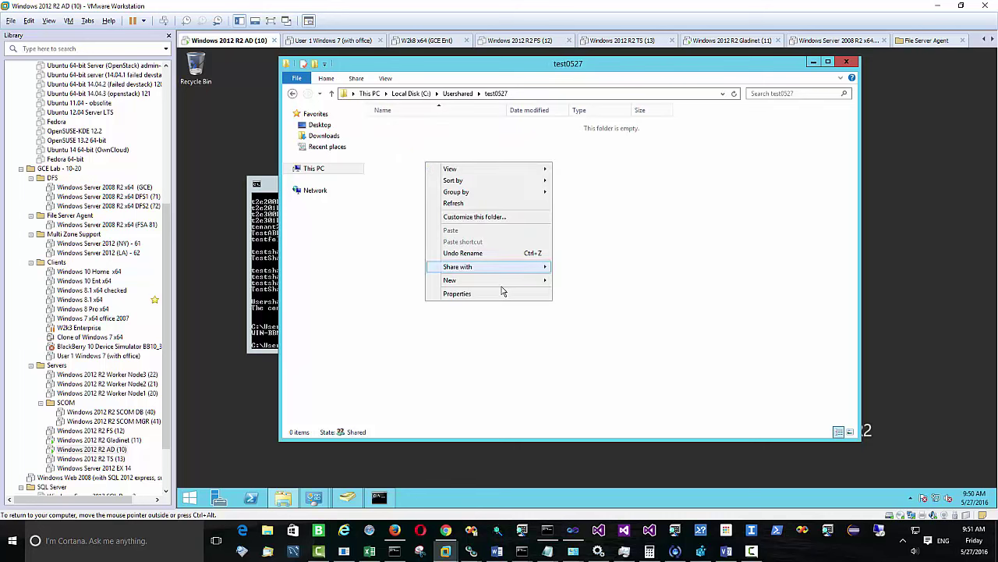
mouse_move(505, 281)
left_click(593, 341)
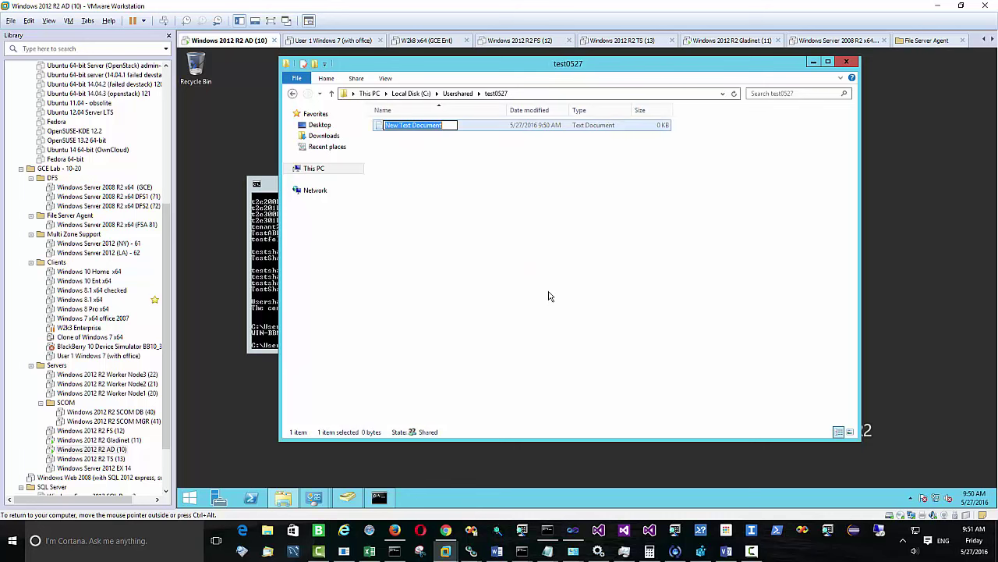
type("This")
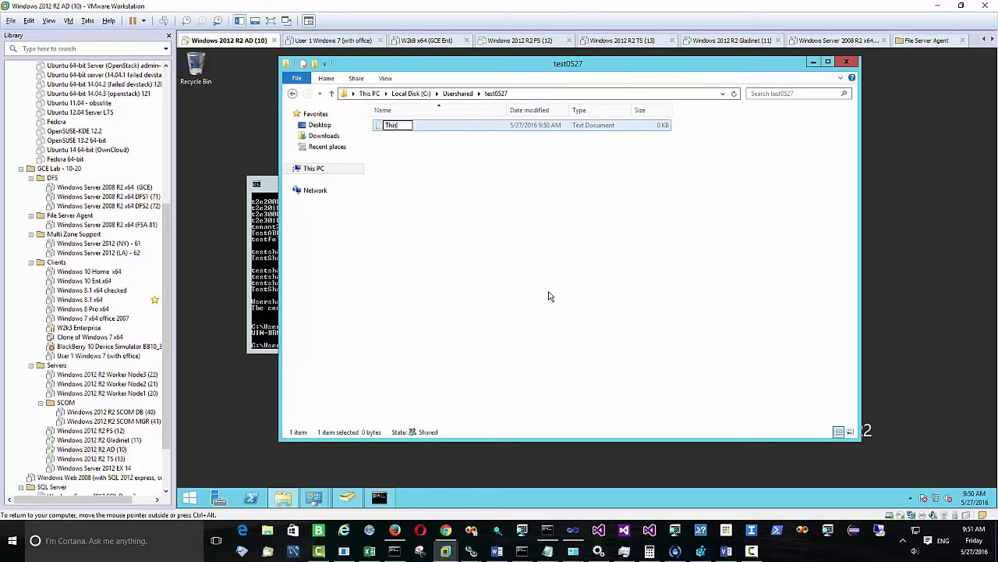
type(" is Test0527 Home")
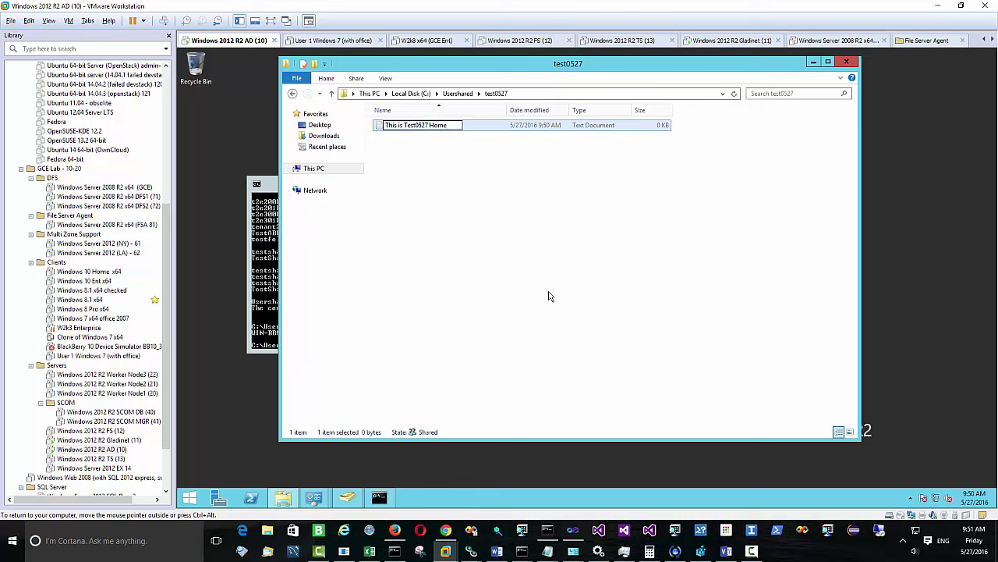
type(" Dir")
key("Return")
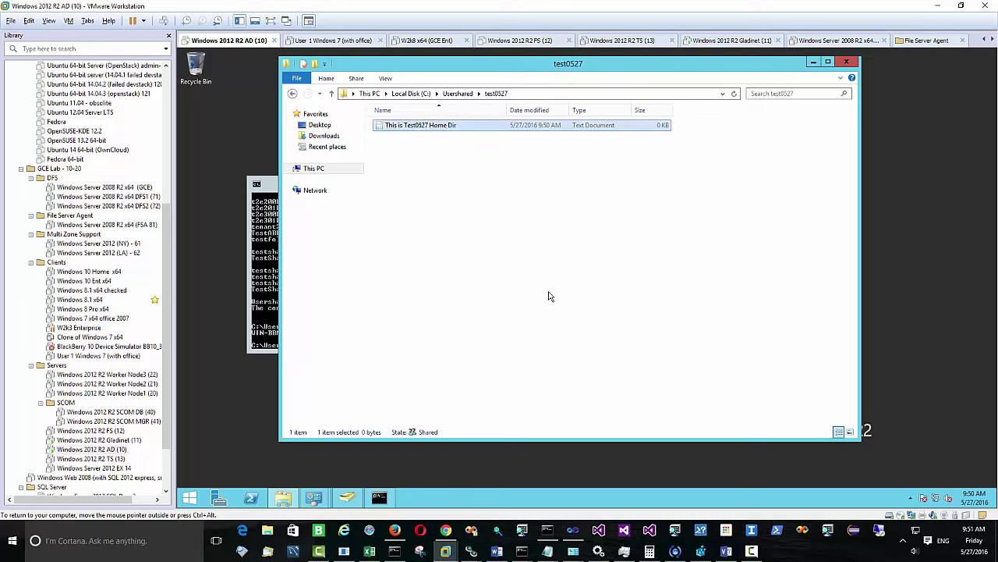
Write 'Hello my home directory' in the file, save it, and close Notepad and the folder.
double_click(457, 131)
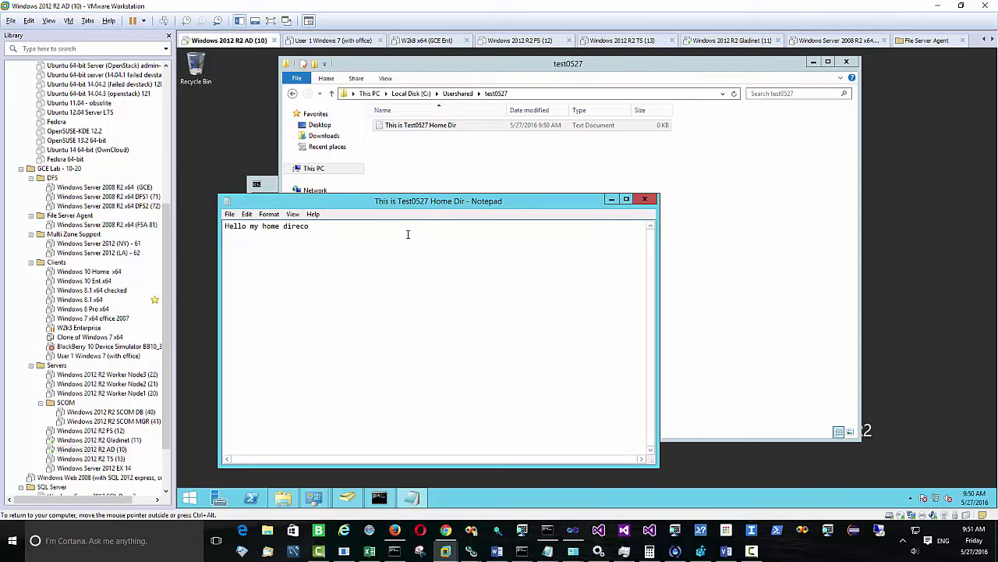
left_click(229, 214)
left_click(251, 248)
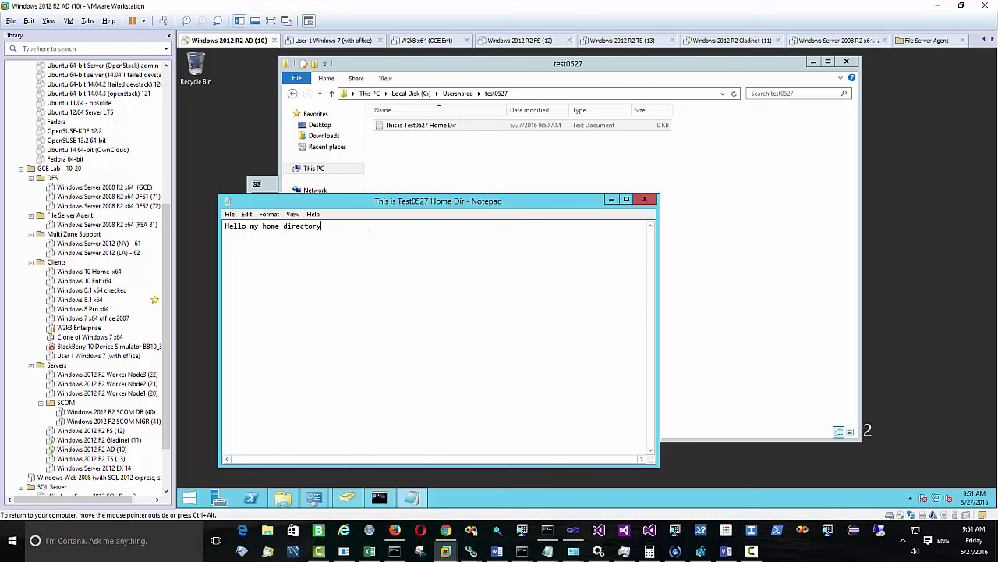
left_click(643, 201)
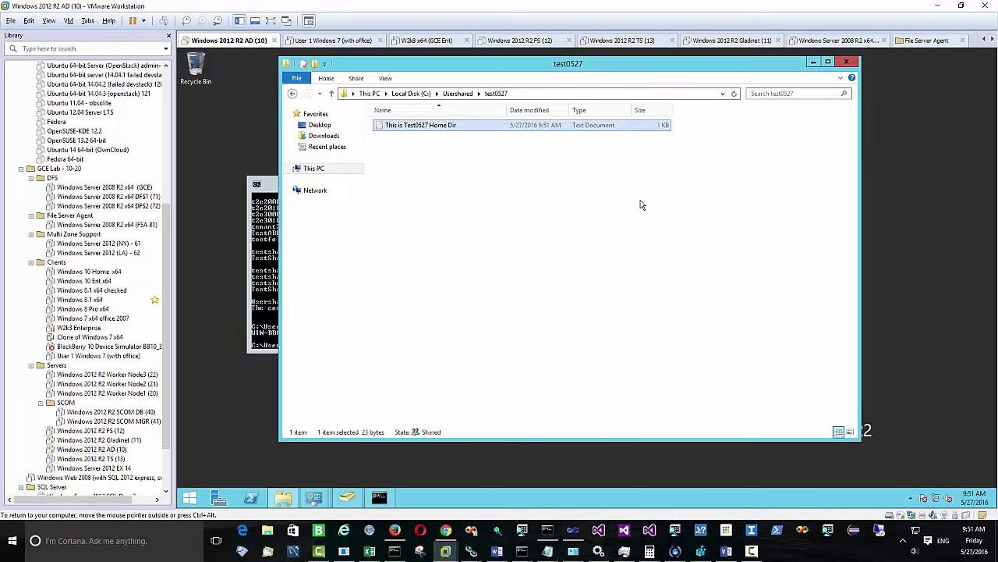
left_click(846, 63)
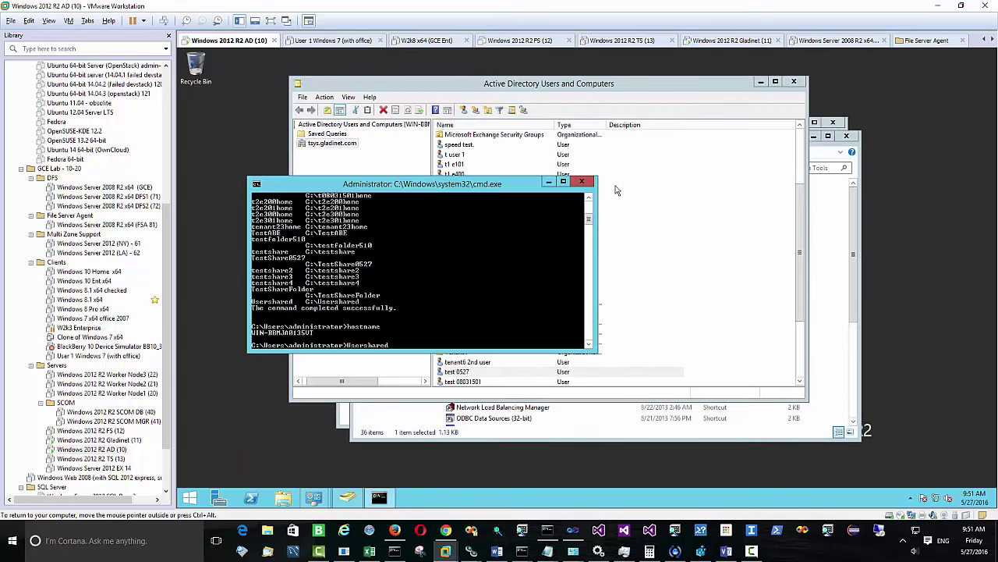
Minimize the command window and Active Directory Users and Computers.
left_click(548, 183)
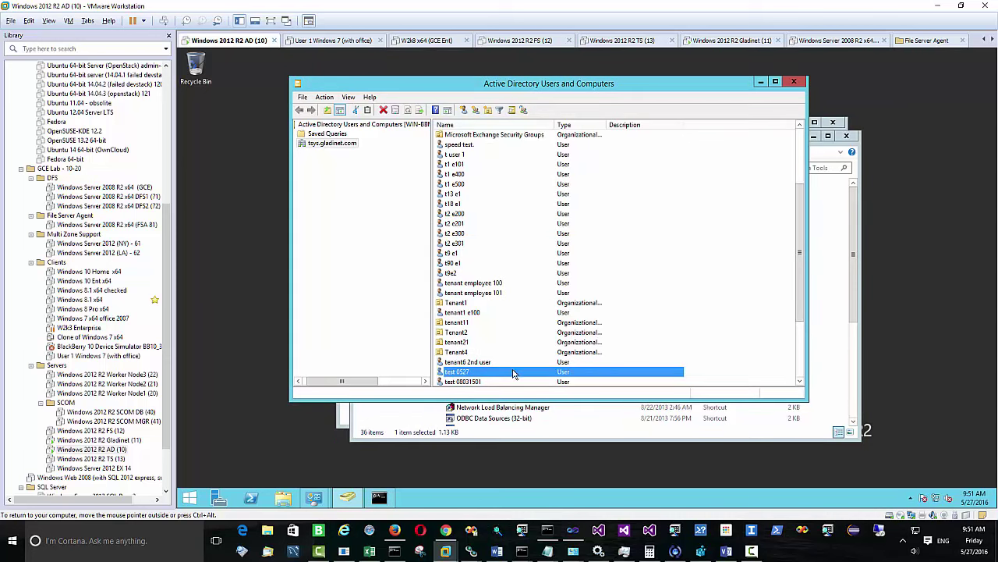
left_click(760, 81)
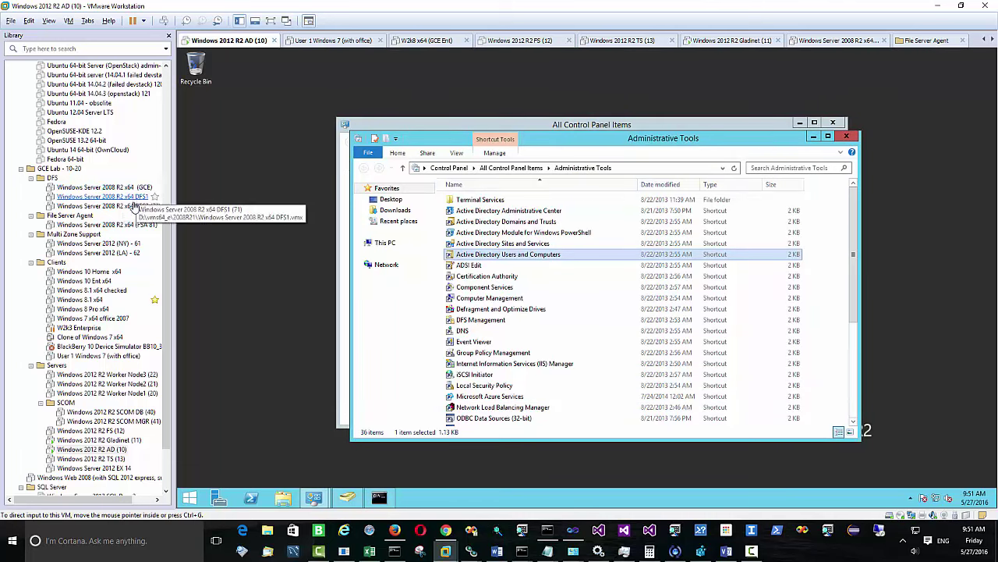
left_click_drag(166, 225, 166, 105)
In CentreStack, start an Active Directory LDAP user import and search for names containing test.
left_click(112, 128)
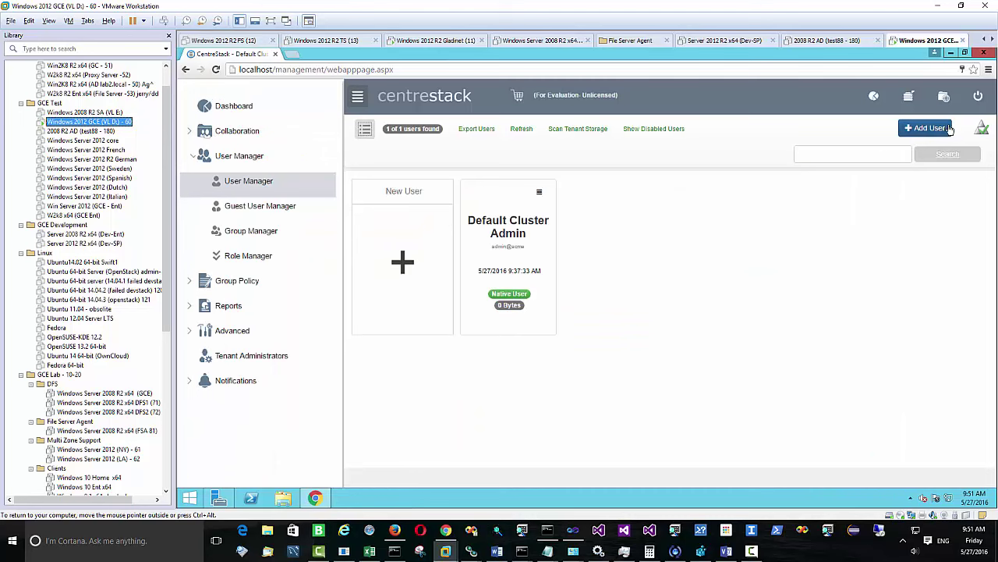
left_click(935, 128)
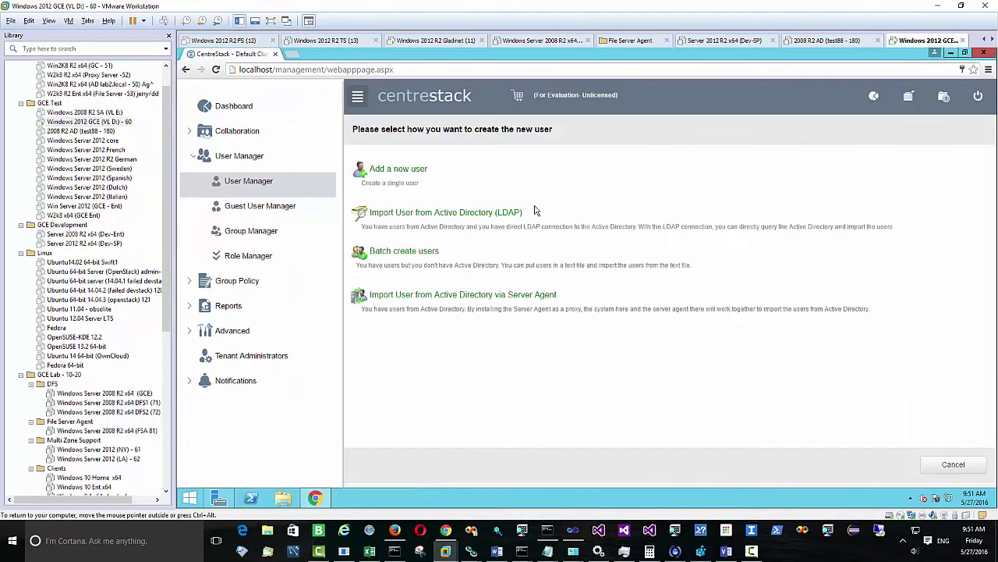
left_click(484, 209)
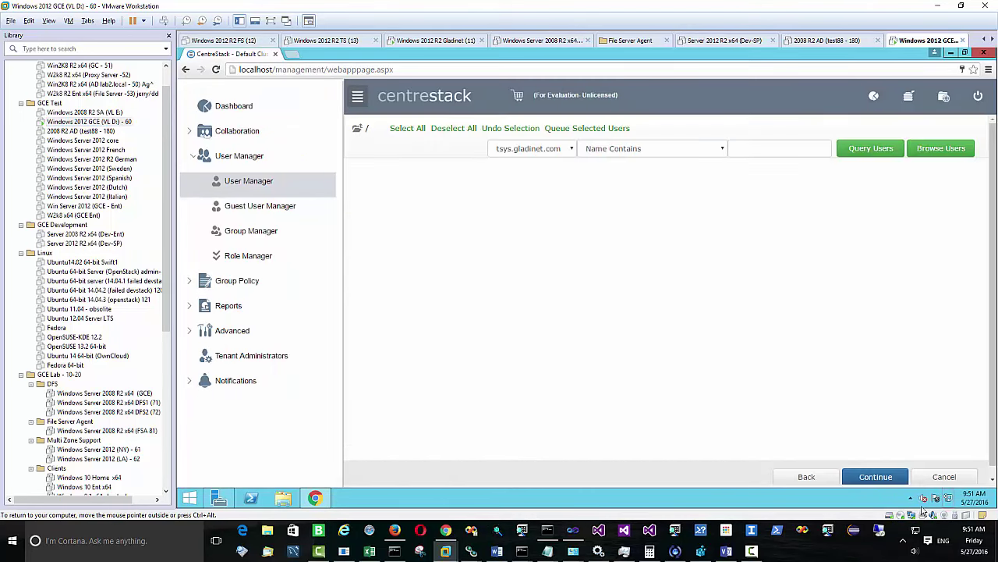
left_click(866, 150)
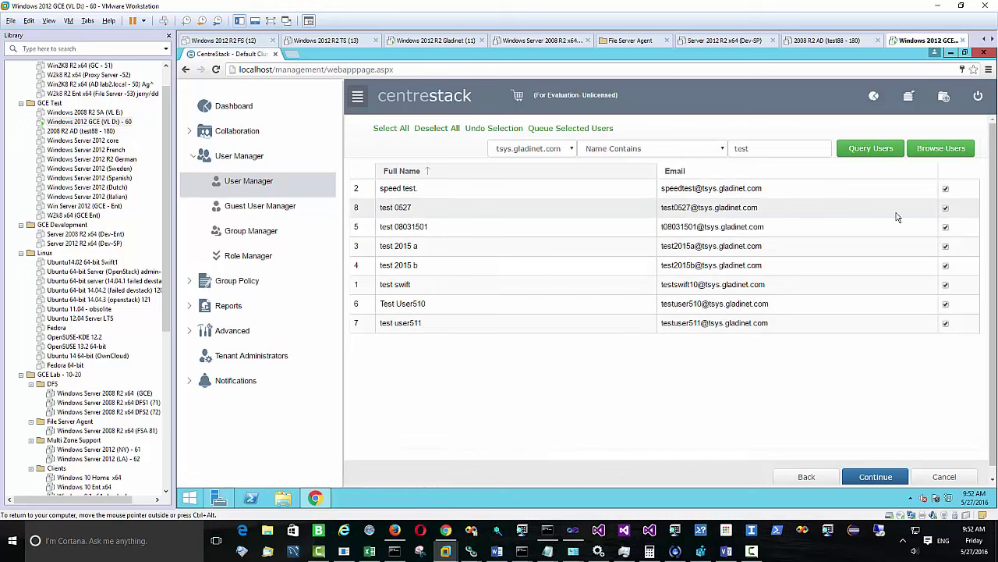
Exclude the seven other 'test' matches so only test 0527 is imported.
left_click(946, 189)
left_click(946, 227)
left_click(945, 247)
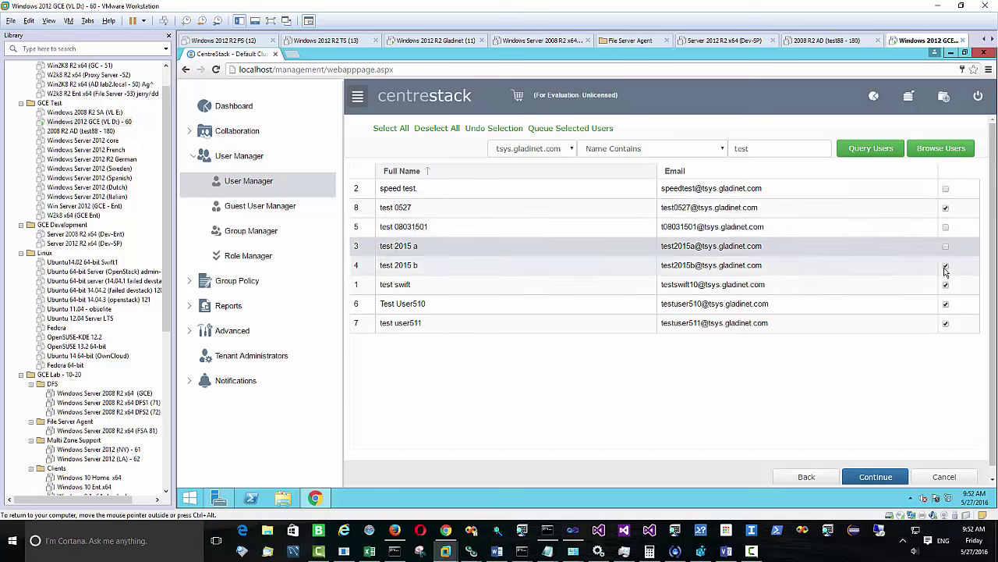
left_click(946, 266)
left_click(945, 285)
left_click(945, 304)
left_click(947, 323)
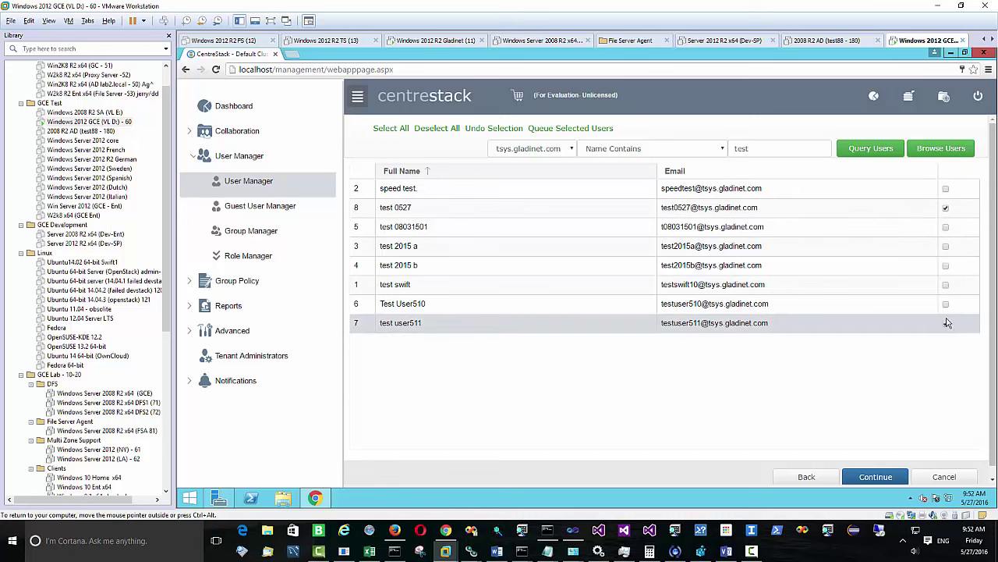
left_click(875, 477)
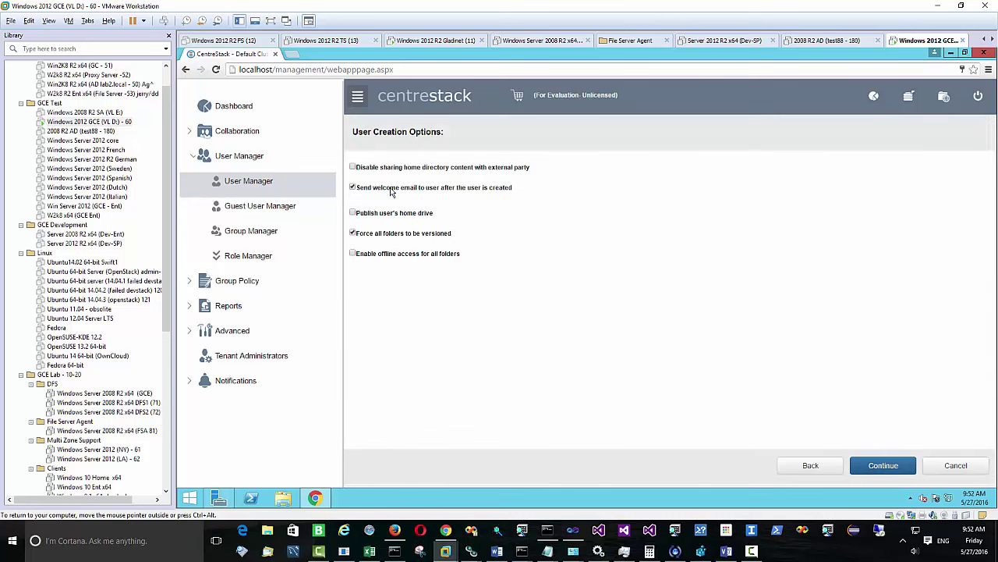
Publish test 0527's home drive without default Documents and Pictures folders and finish without team folders.
left_click(353, 213)
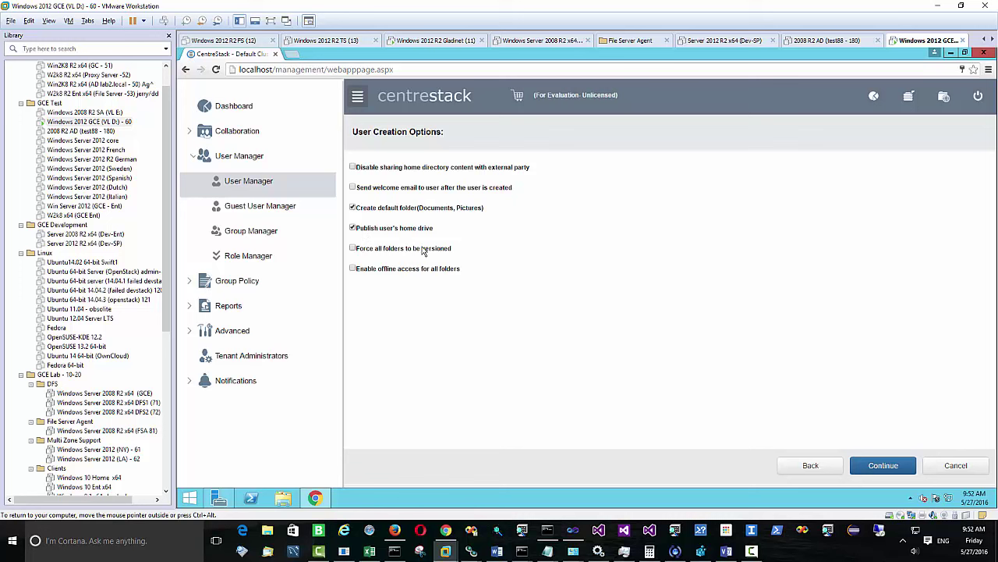
left_click(354, 208)
left_click(880, 466)
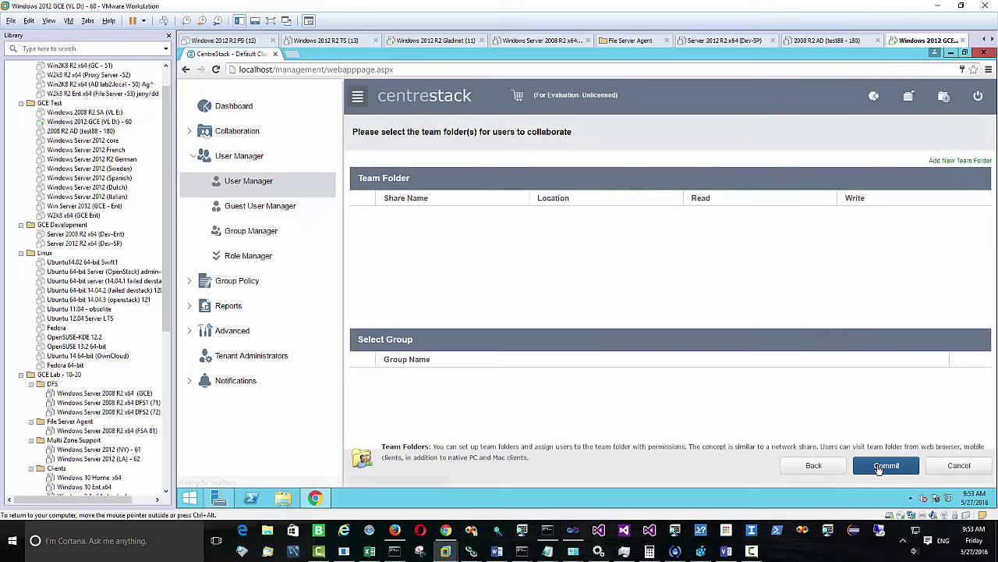
left_click(883, 468)
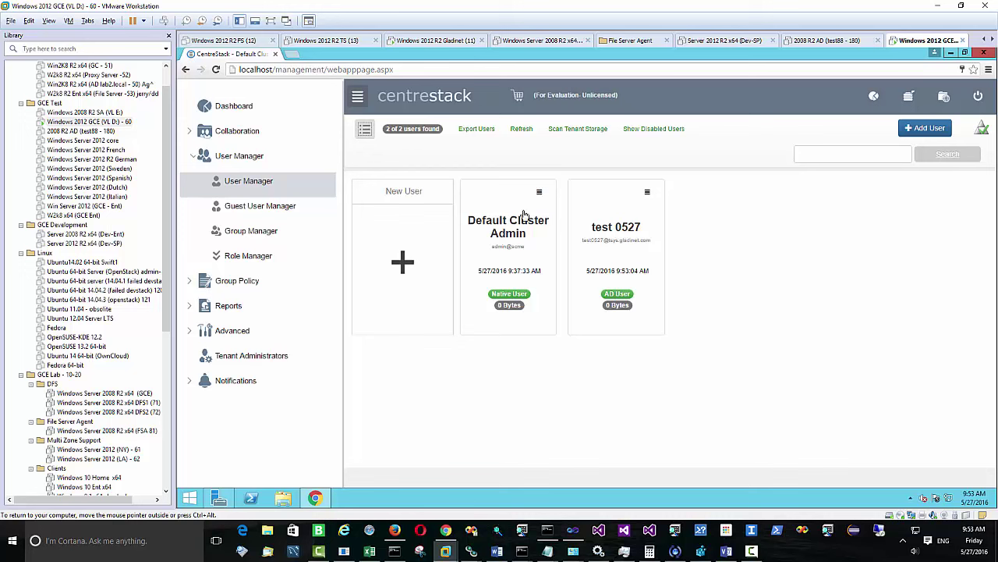
In Storage Manager, start attaching local storage with root folder name TestShare0527.
left_click(244, 137)
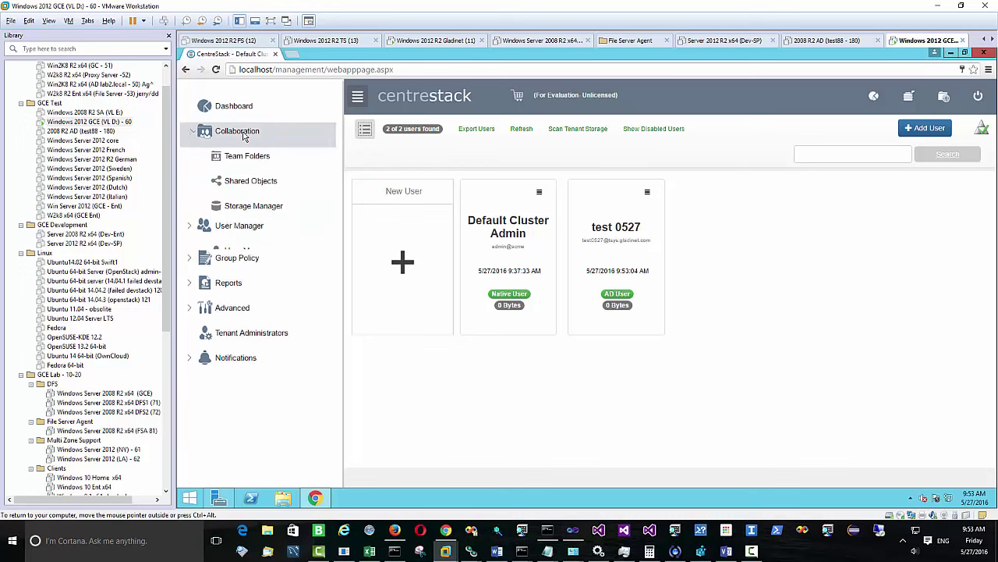
left_click(272, 210)
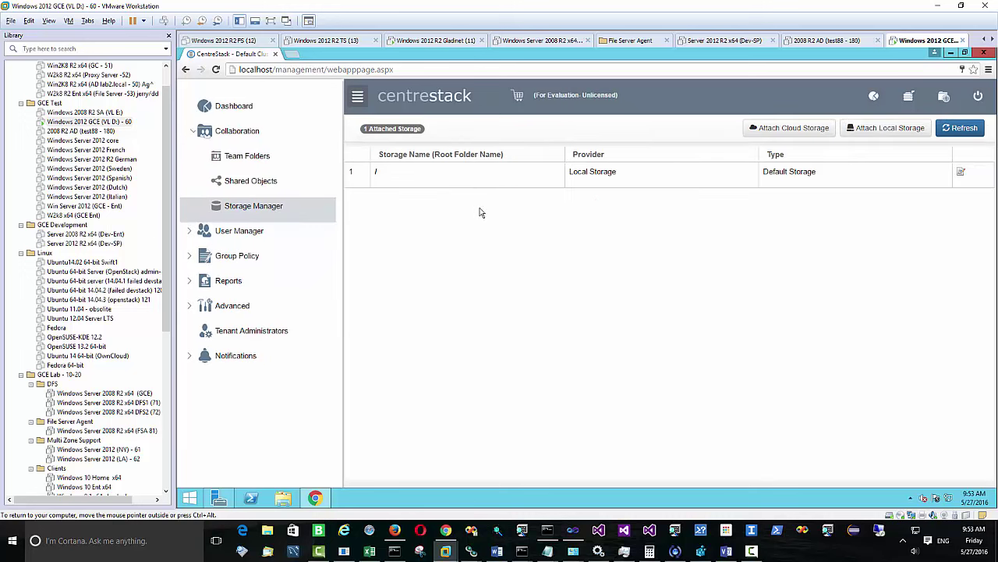
left_click(888, 130)
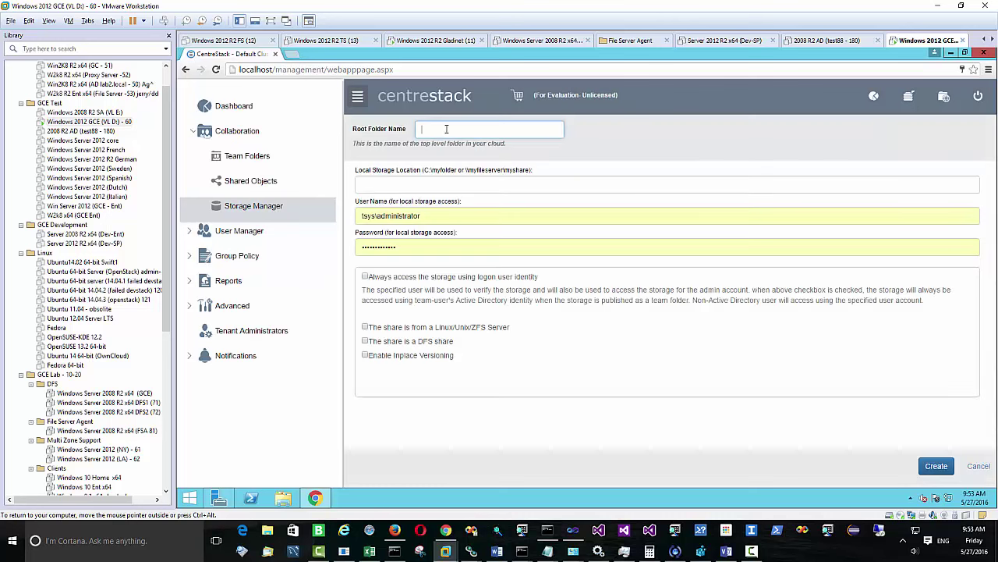
left_click(447, 129)
left_click(407, 189)
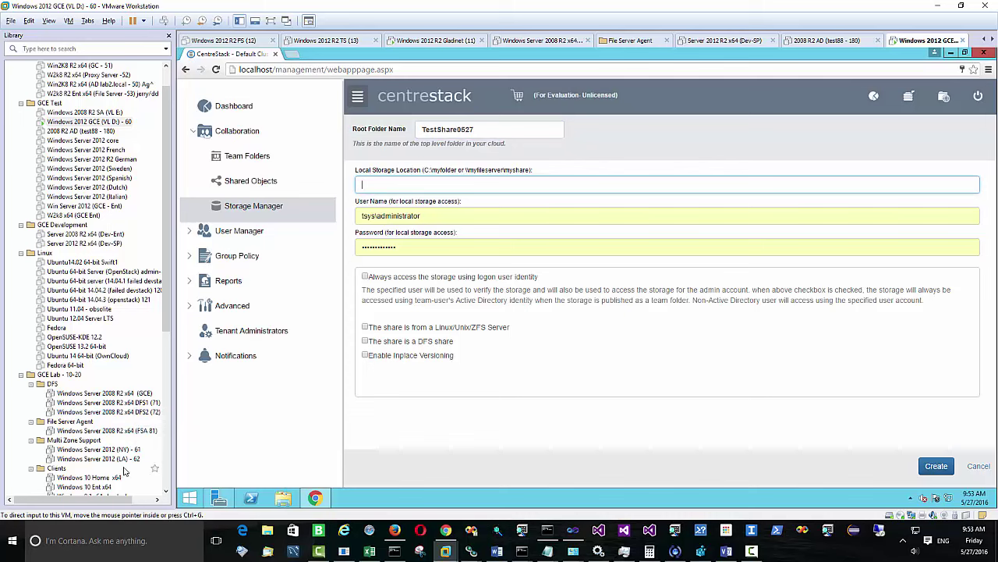
scroll(136, 407, "down", 7)
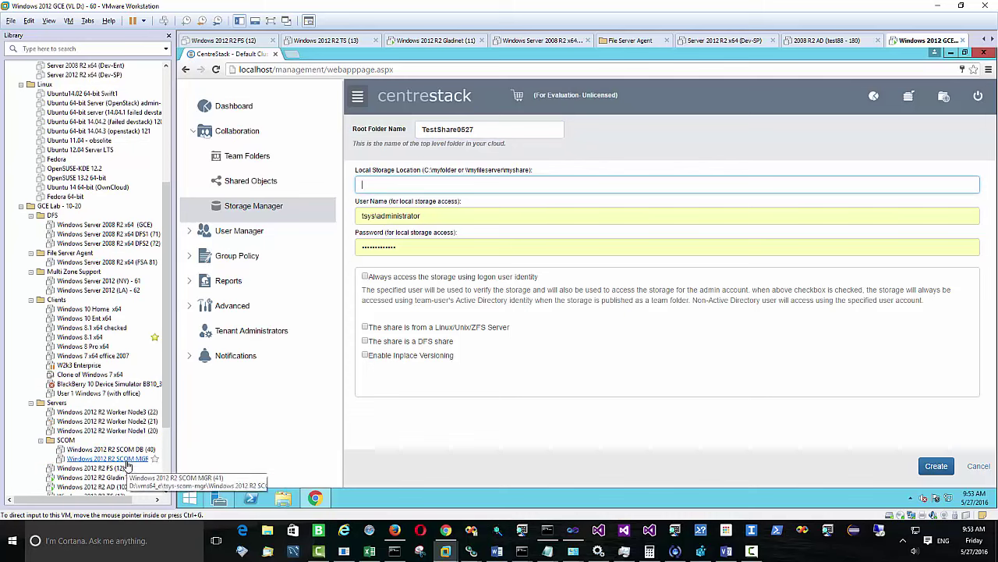
Copy the AD server hostname and enter \\WIN-BBHJA0135VT as the storage location.
double_click(109, 459)
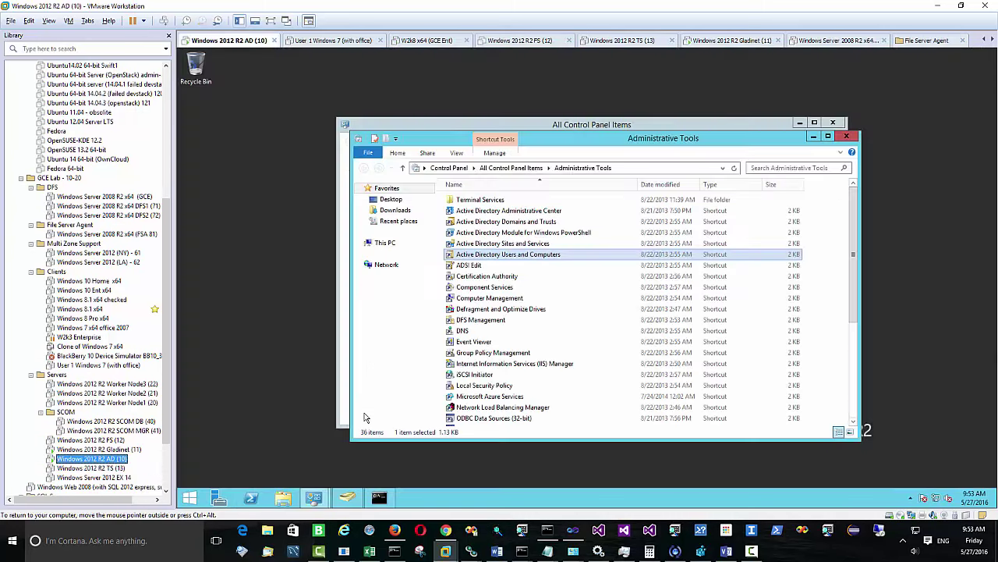
left_click(377, 498)
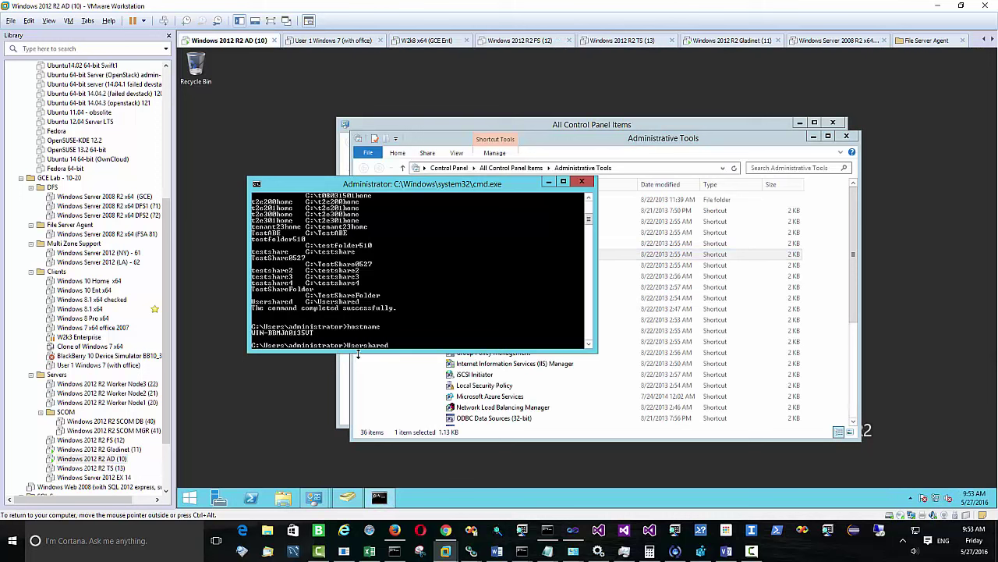
left_click_drag(254, 334, 310, 337)
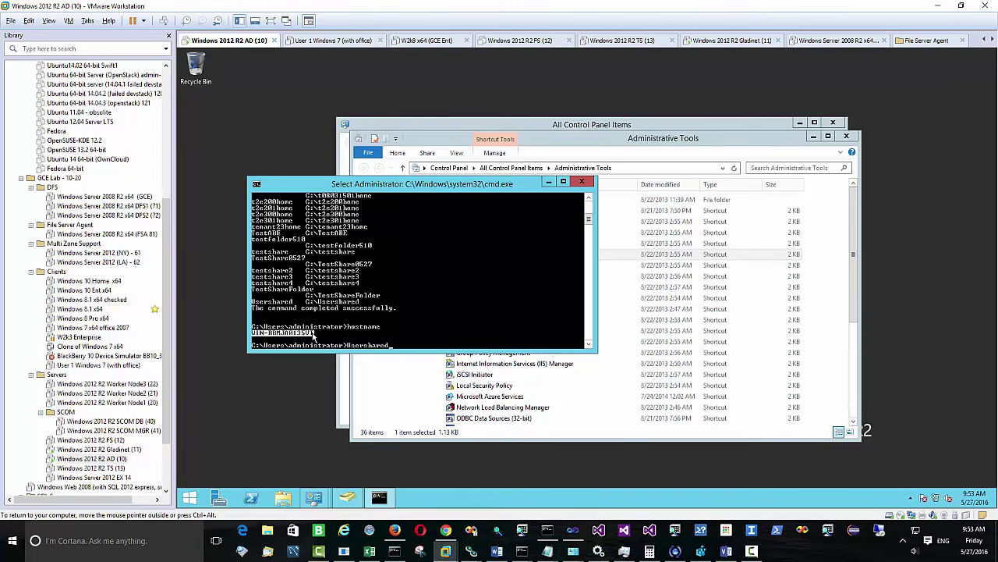
right_click(312, 335)
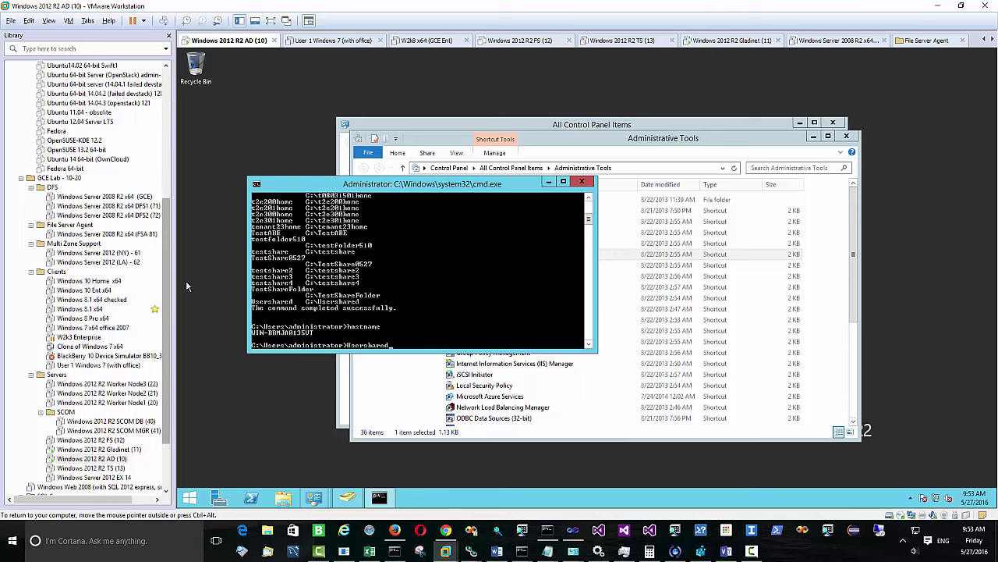
scroll(156, 219, "up", 7)
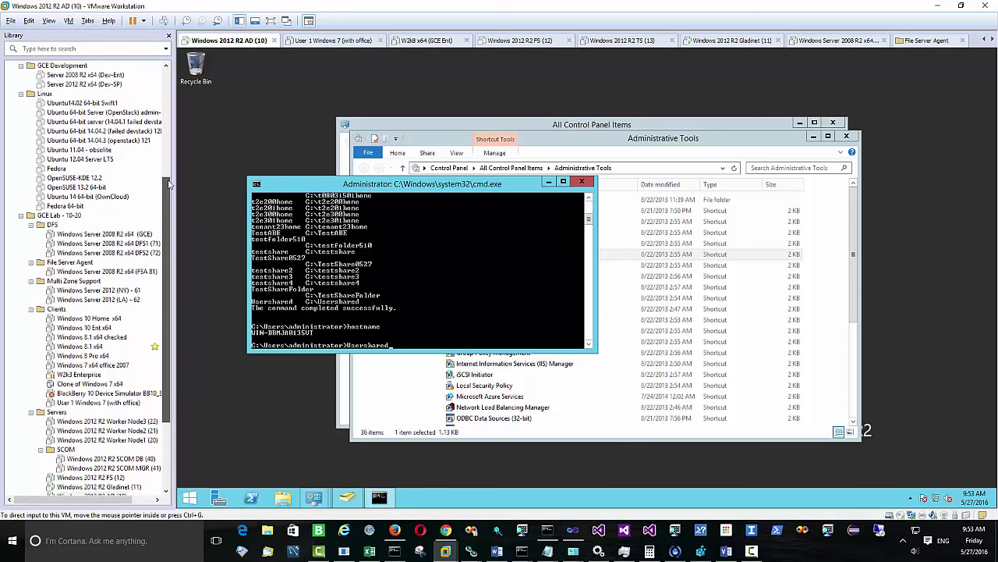
left_click(116, 122)
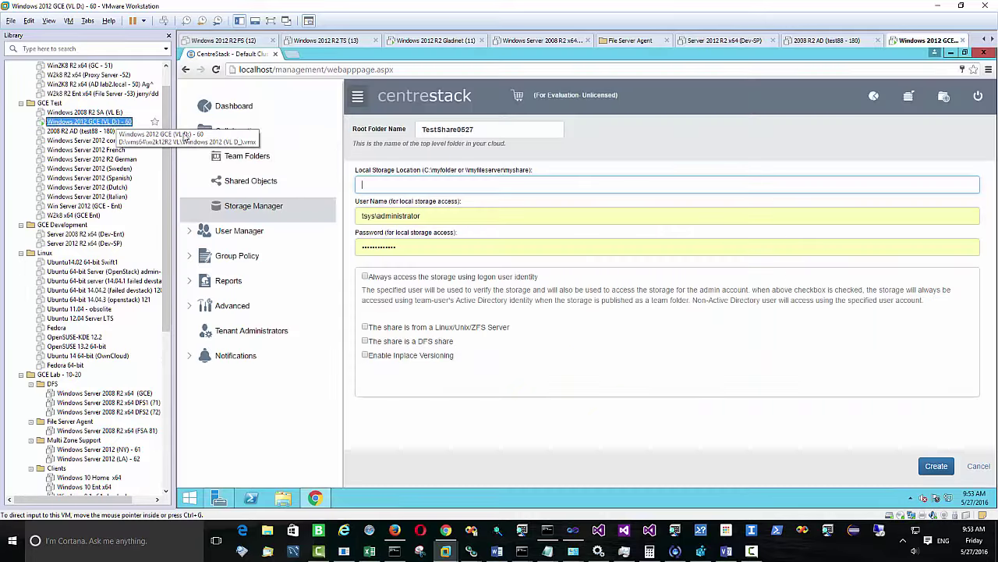
left_click(395, 185)
type("\\\\WIN-BBHJA0135VT\\")
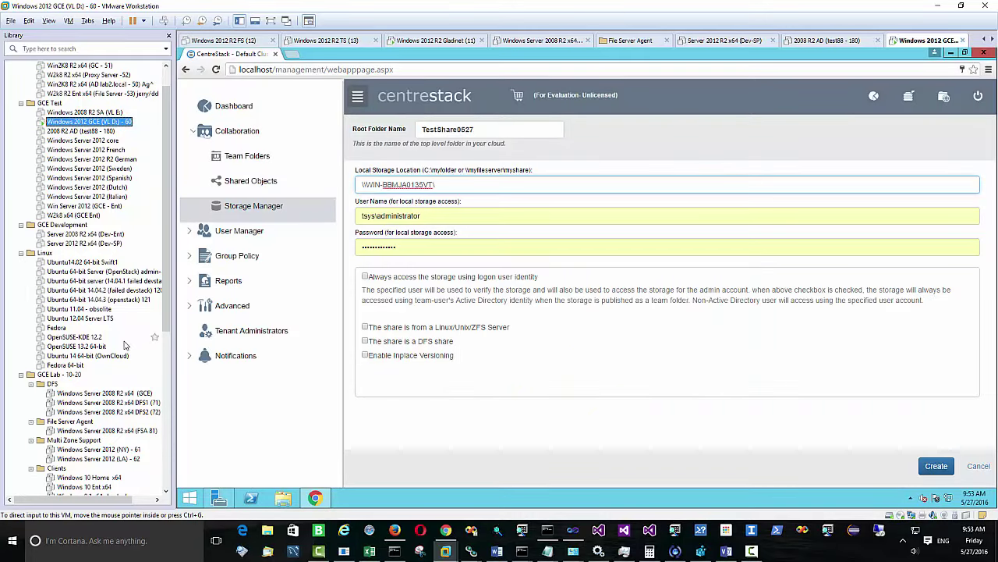
left_click_drag(164, 314, 165, 465)
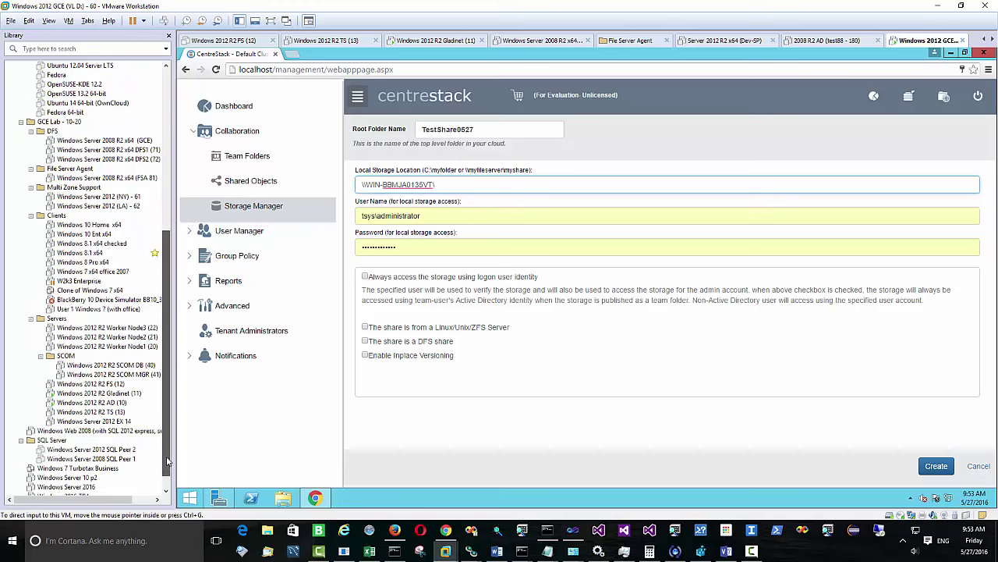
Copy the TestShare0527 share name from the AD server's net share output.
left_click(103, 405)
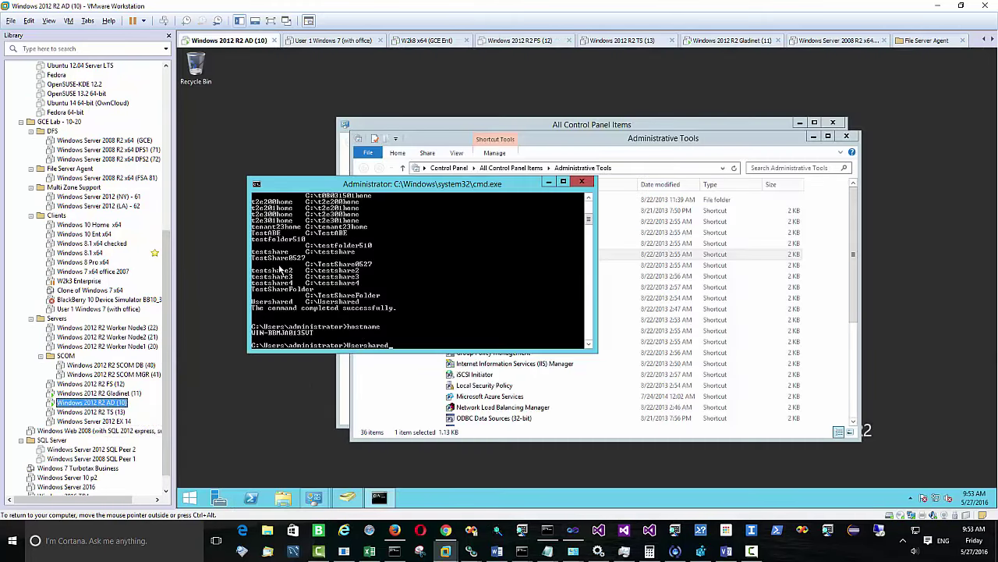
left_click_drag(253, 263, 303, 263)
right_click(303, 262)
right_click(303, 262)
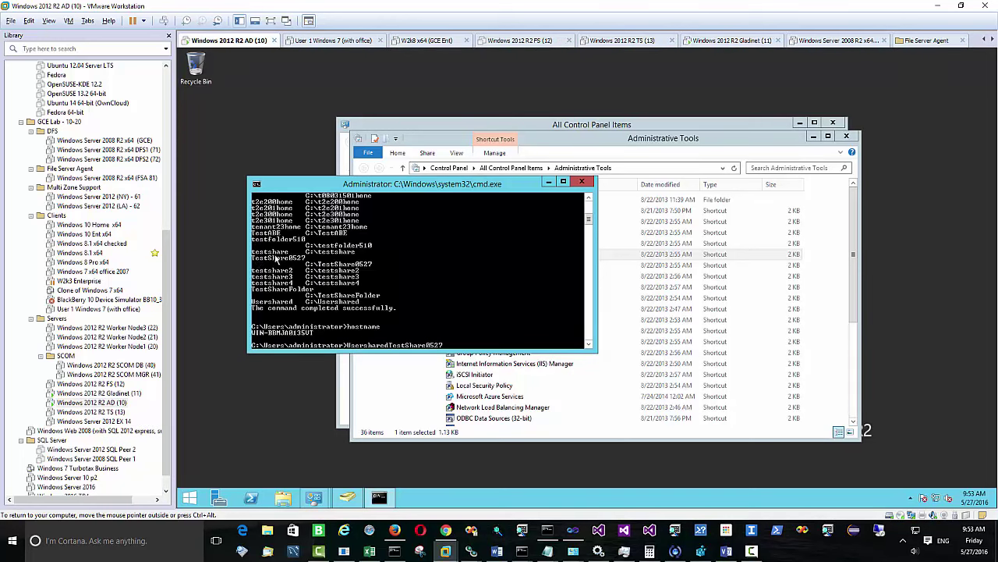
scroll(168, 251, "up", 9)
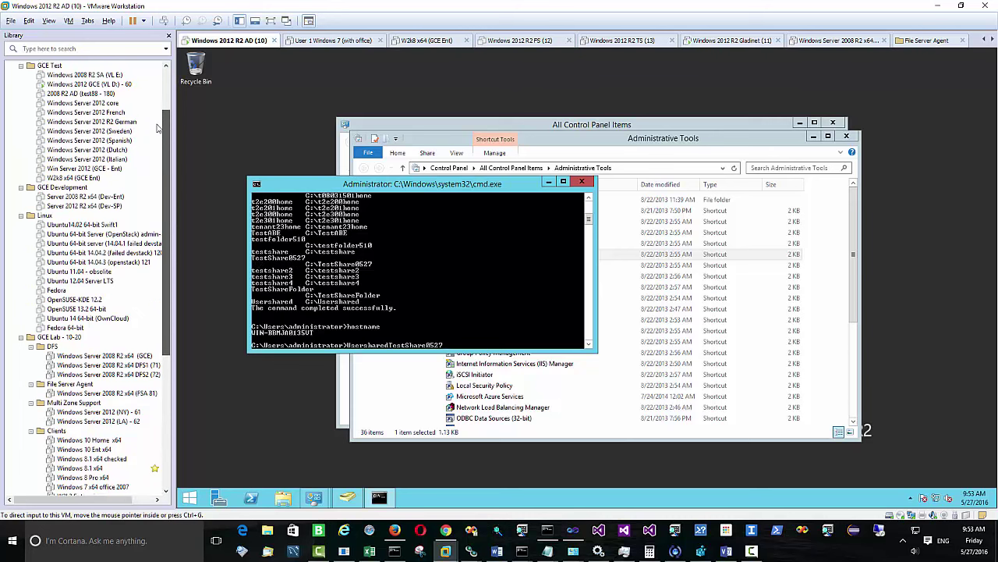
left_click(108, 116)
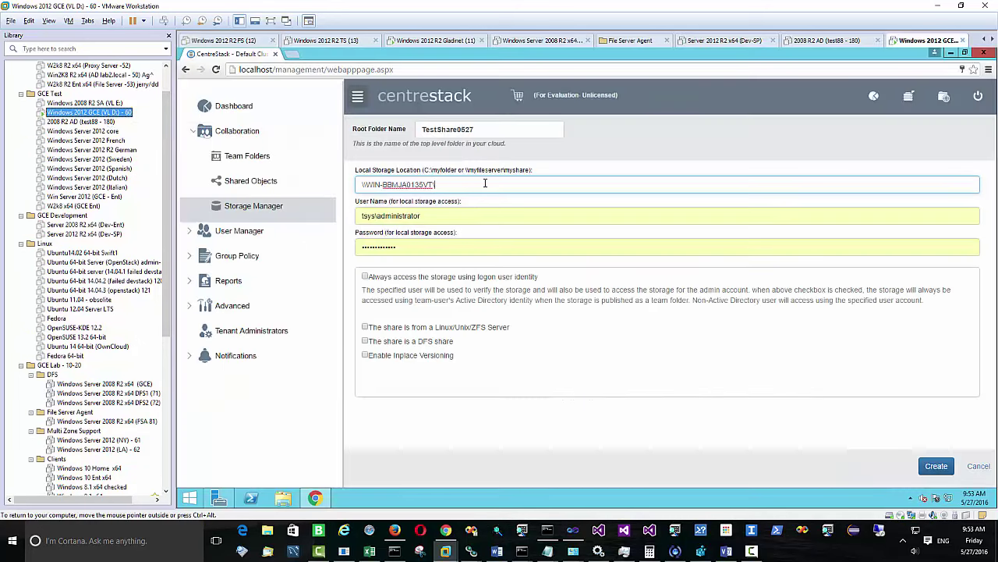
Set location \\WIN-BBHJA0135VT\TestShare0527 with logon user identity and in-place versioning, and create it.
type("\\")
type("TestShare0527")
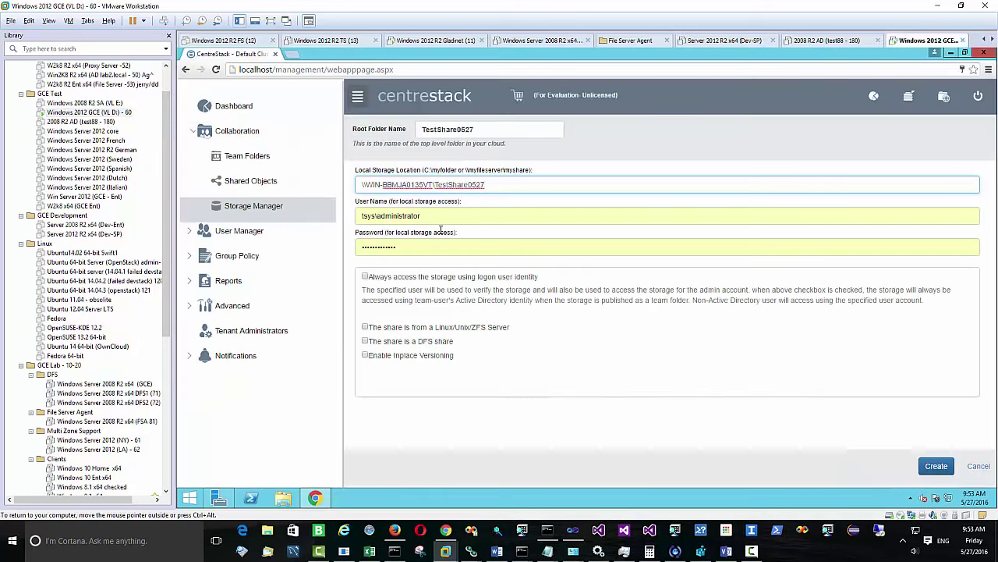
left_click(365, 277)
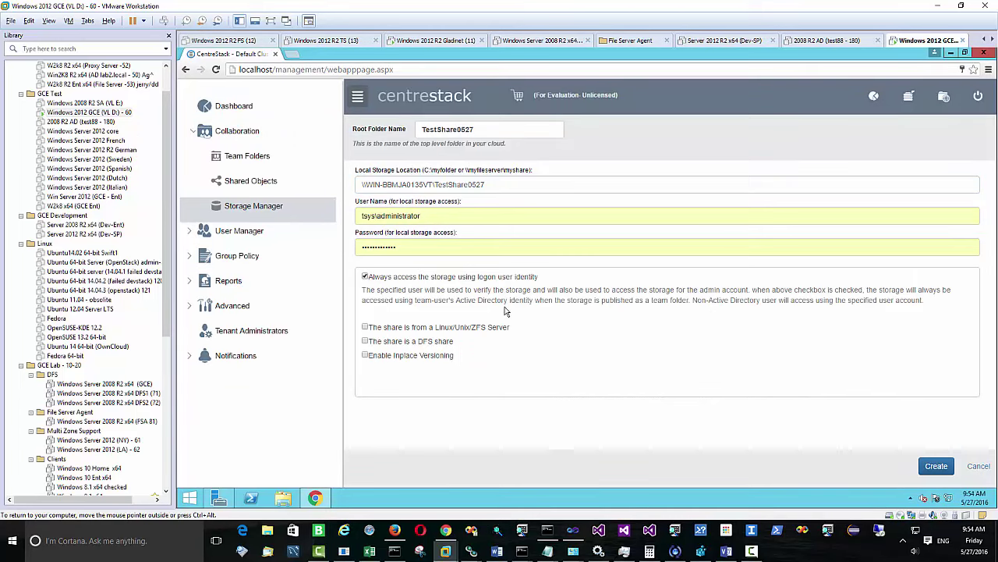
left_click(366, 355)
left_click(937, 466)
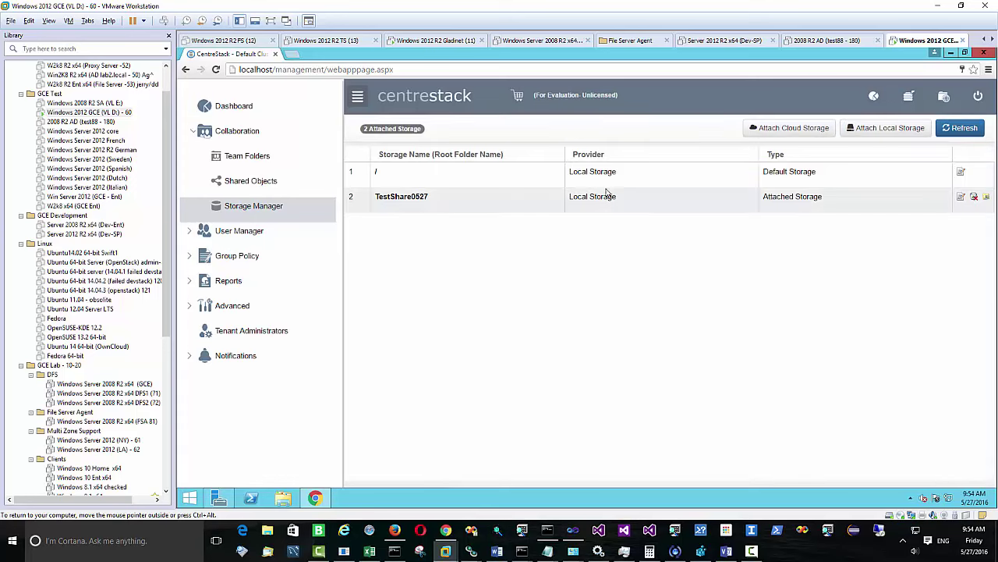
left_click(943, 97)
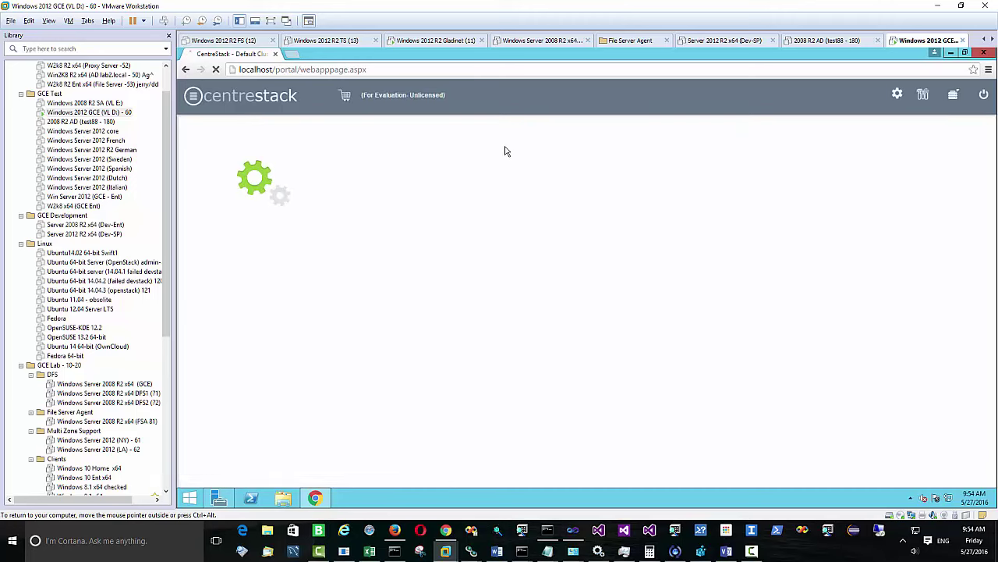
Publish TestShare0527 as a team folder and choose the test 0527 user.
right_click(529, 208)
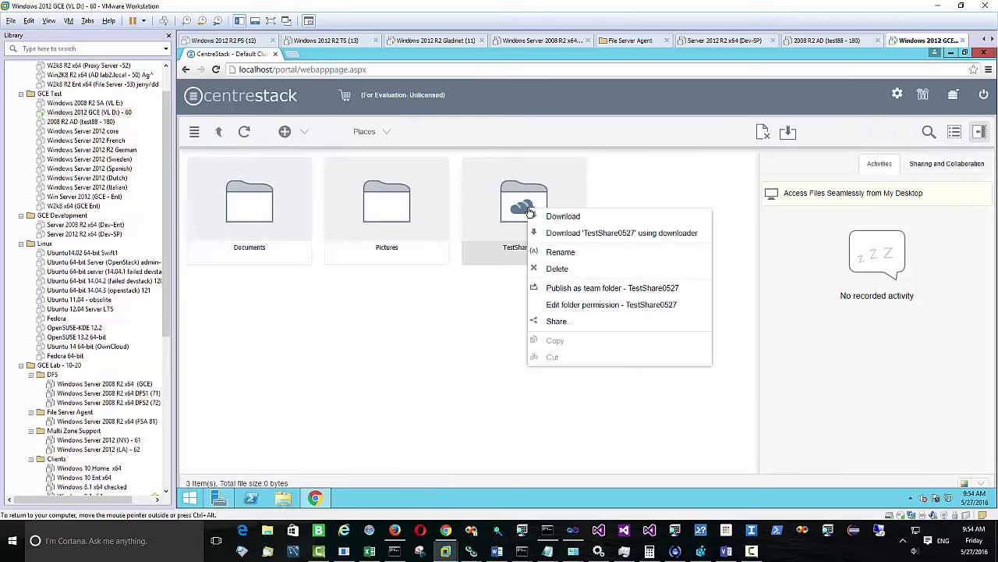
left_click(593, 289)
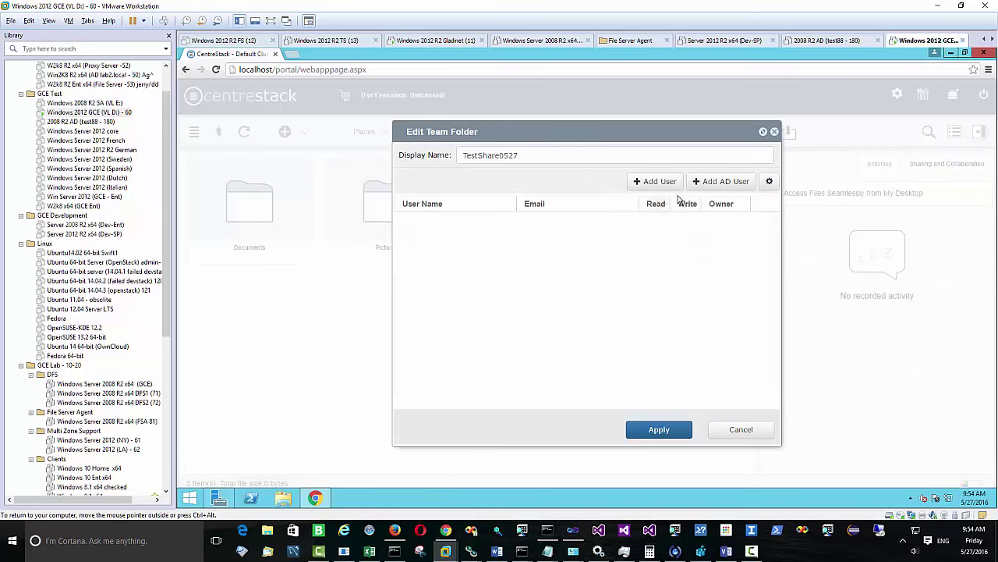
left_click(659, 184)
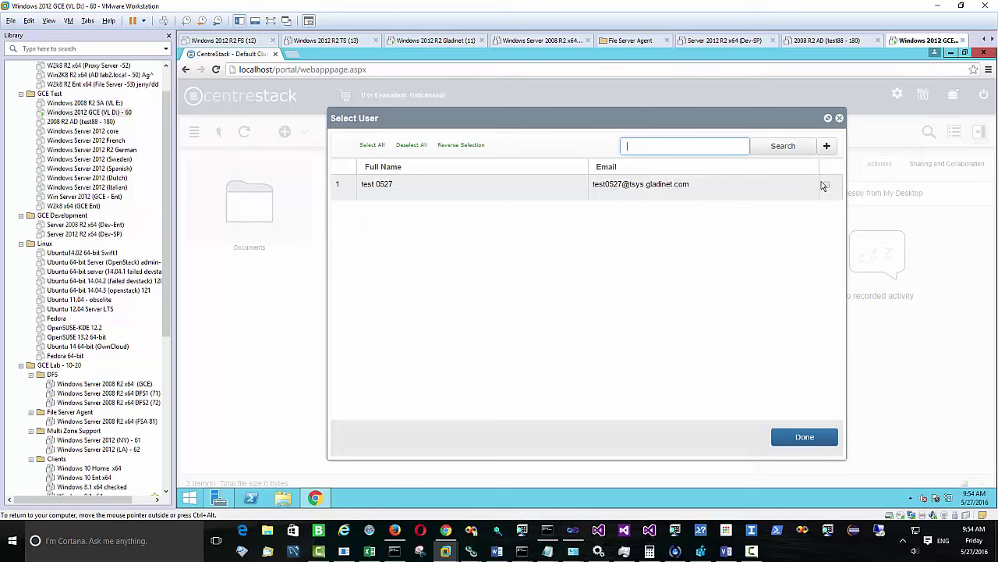
left_click(825, 185)
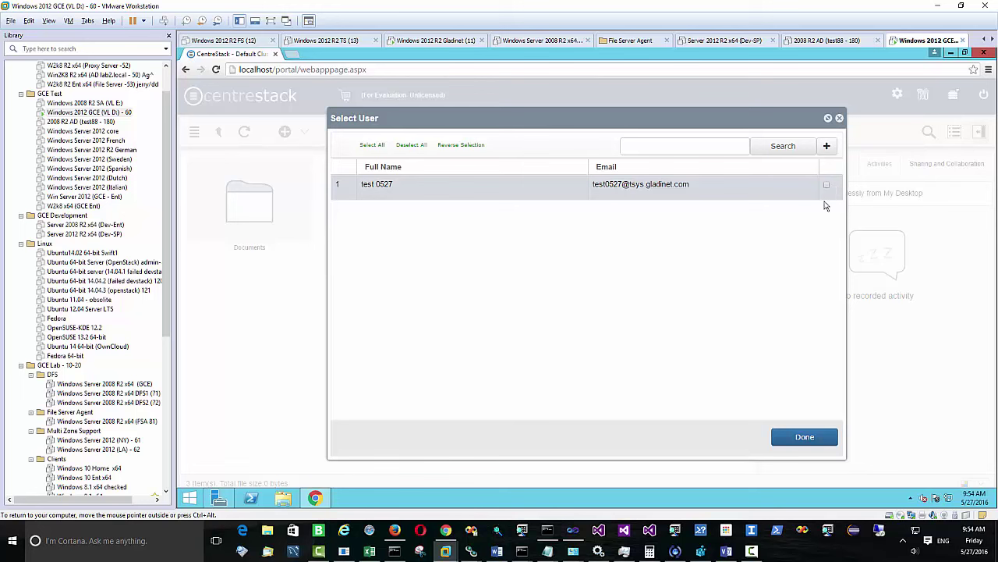
left_click(805, 436)
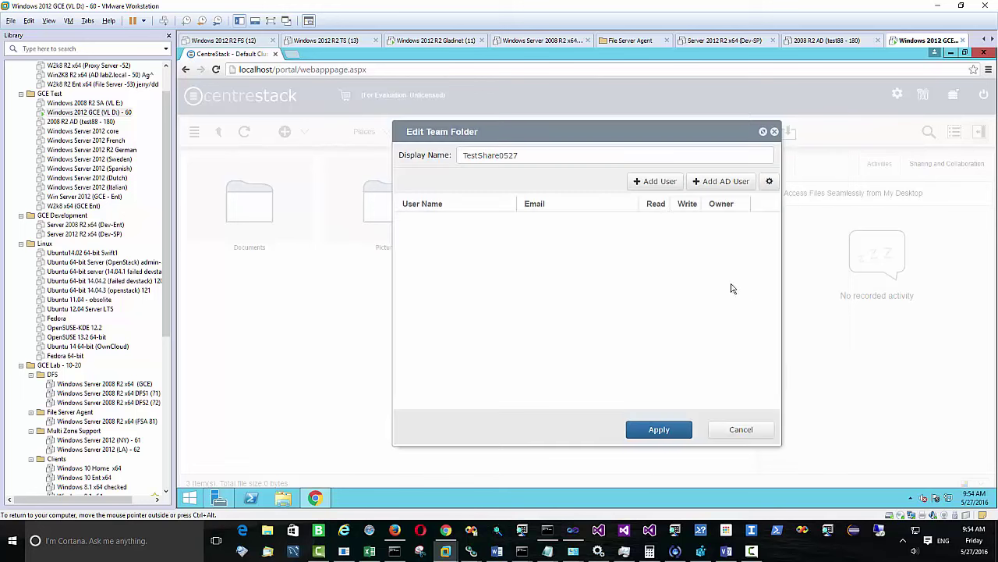
Grant the Domain Users group, found by wildcard search, read/write access to TestShare0527.
left_click(729, 181)
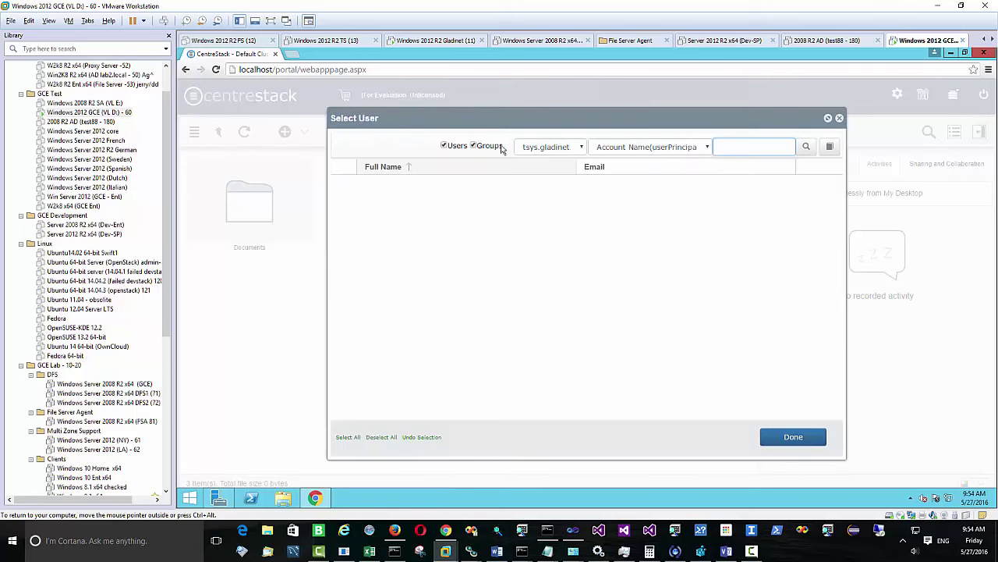
left_click(443, 146)
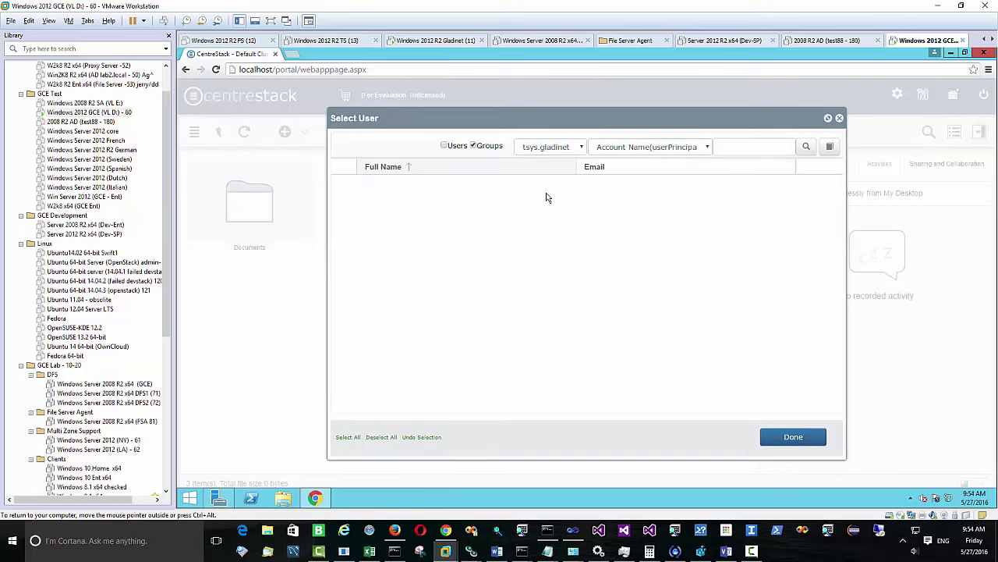
left_click(708, 147)
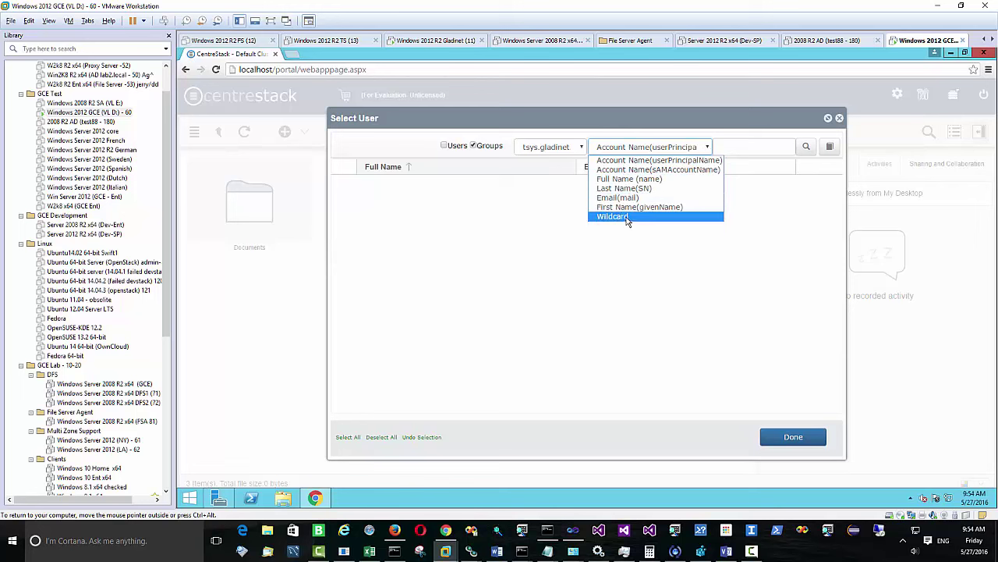
left_click(679, 217)
left_click(726, 145)
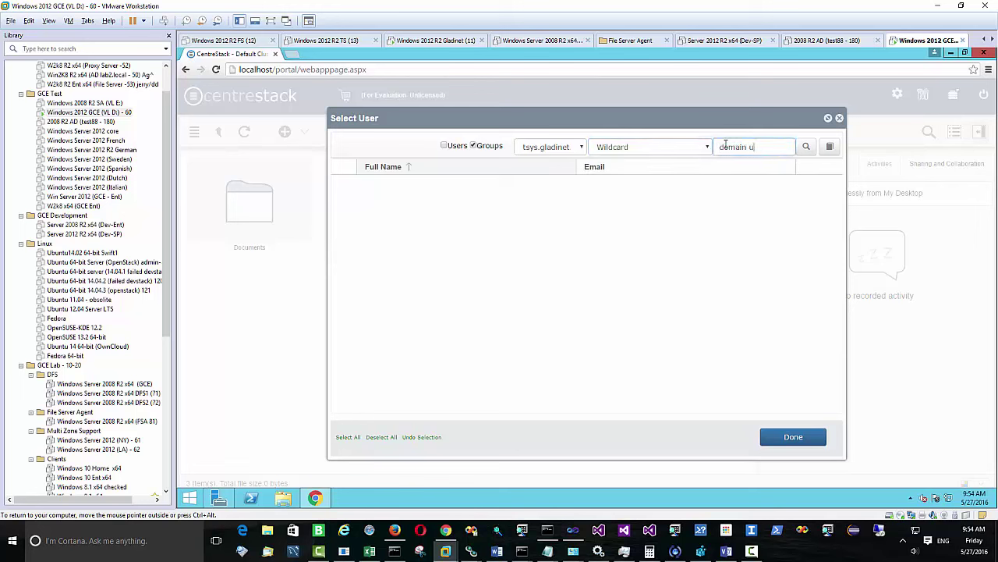
left_click(807, 147)
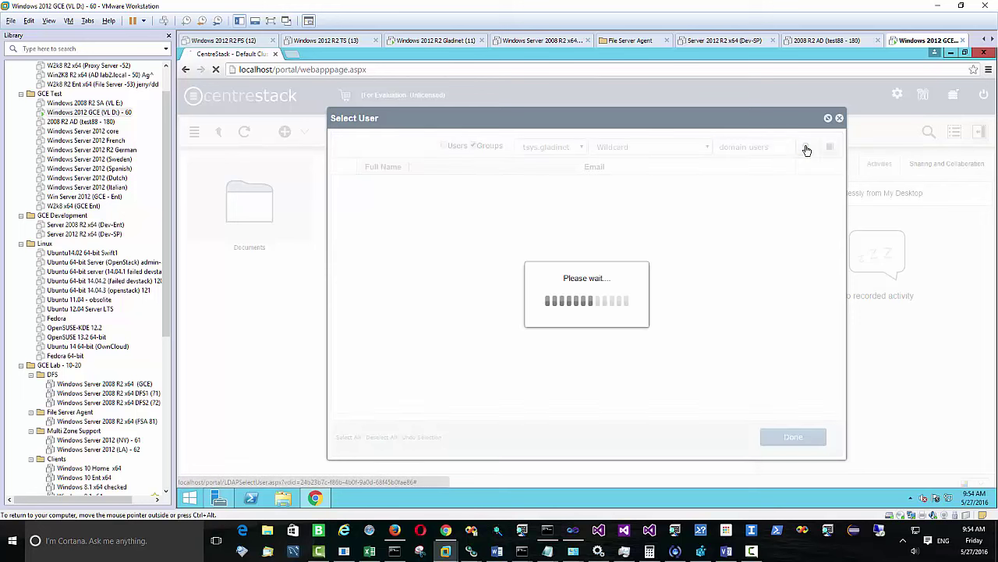
left_click(804, 185)
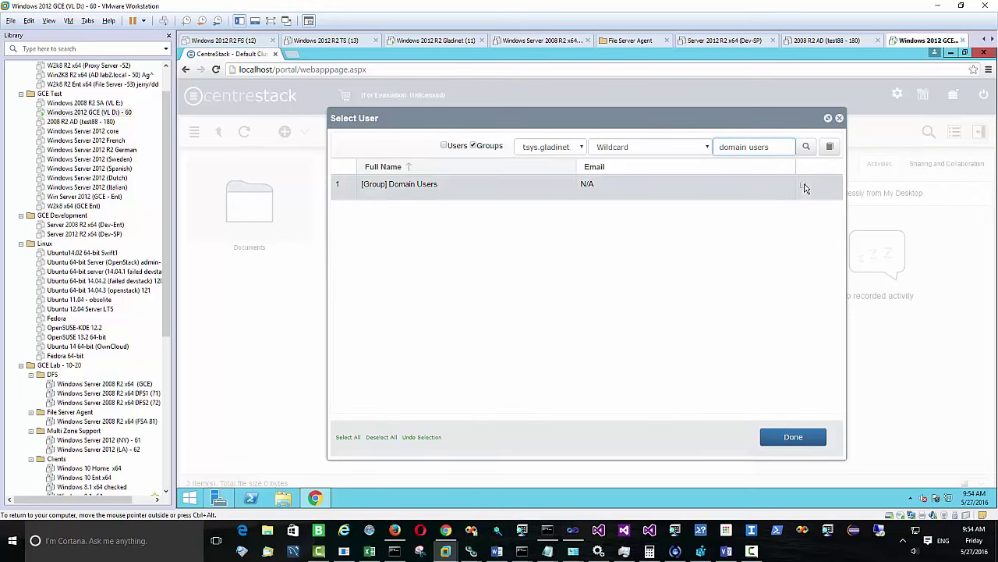
left_click(794, 438)
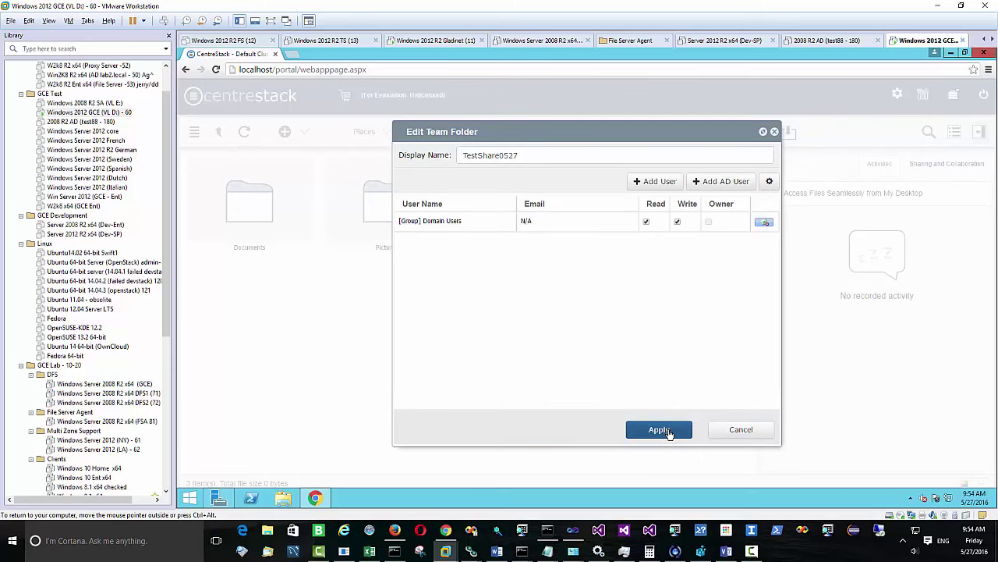
left_click(660, 430)
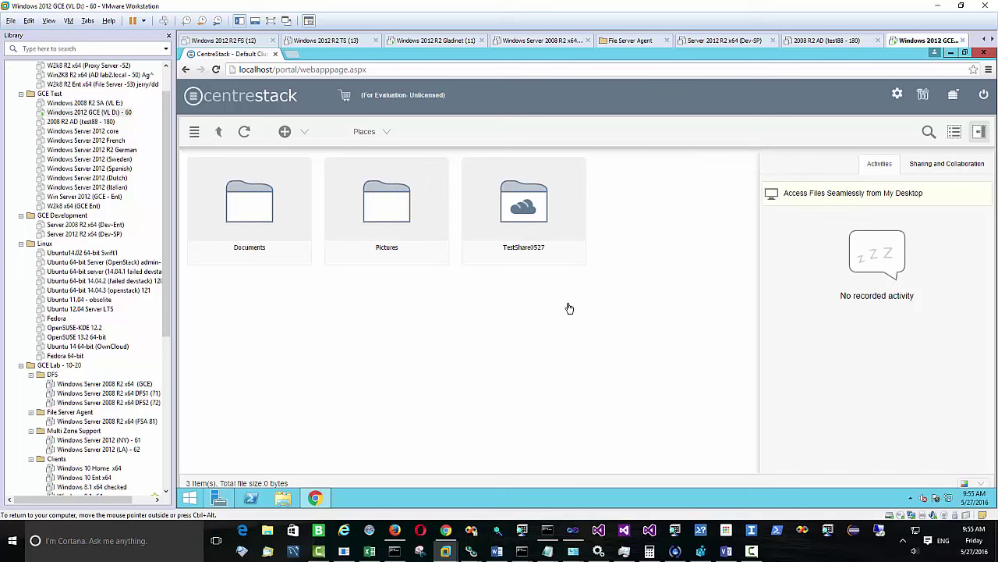
left_click(951, 53)
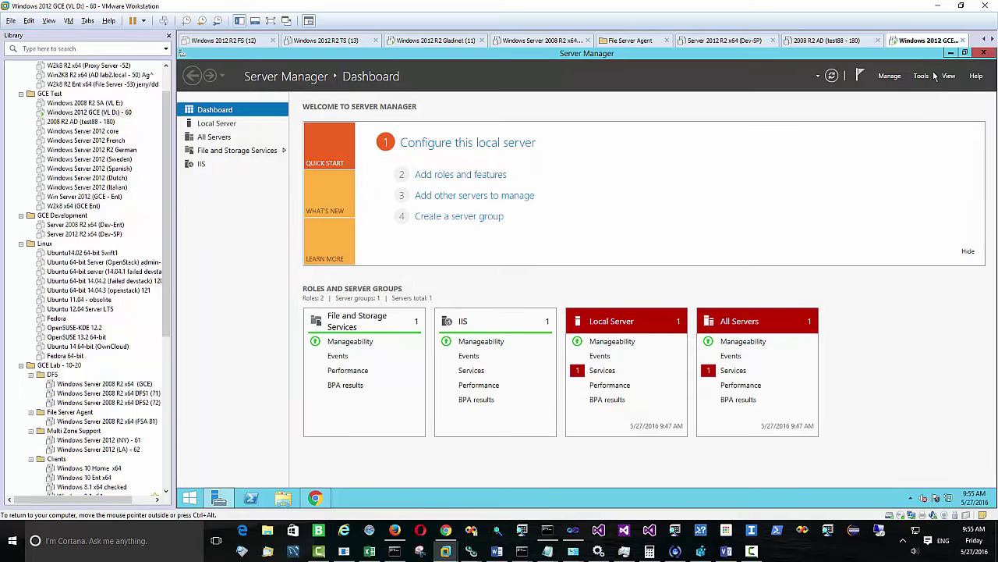
Bring Chrome forward, close both osTicket tabs, and detach a new tab into its own window.
left_click(950, 53)
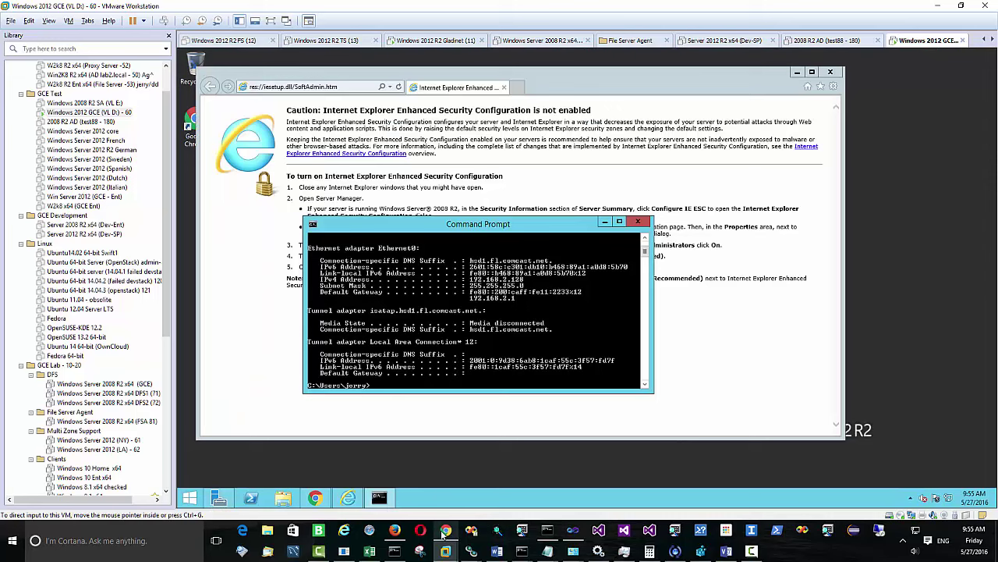
right_click(446, 532)
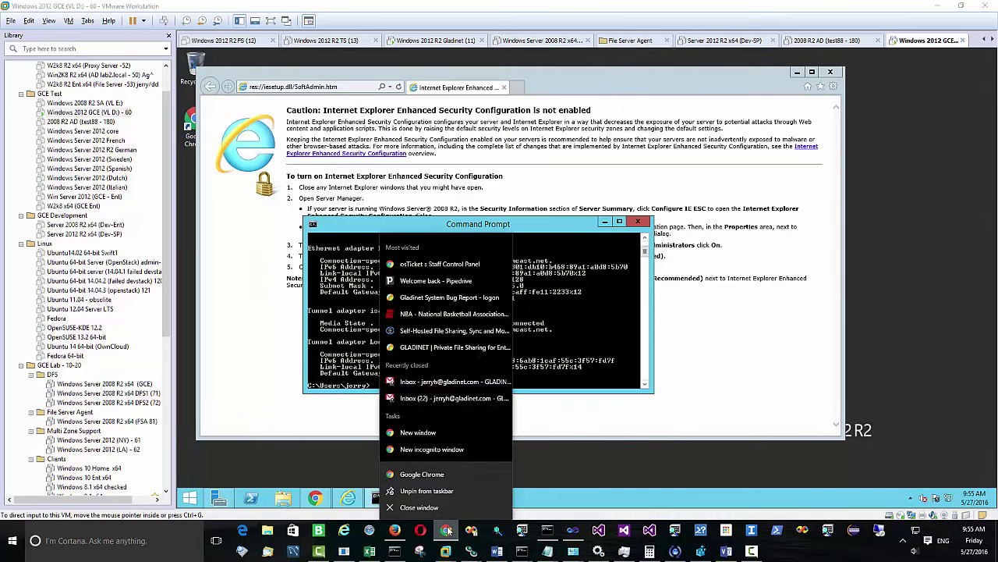
left_click(467, 378)
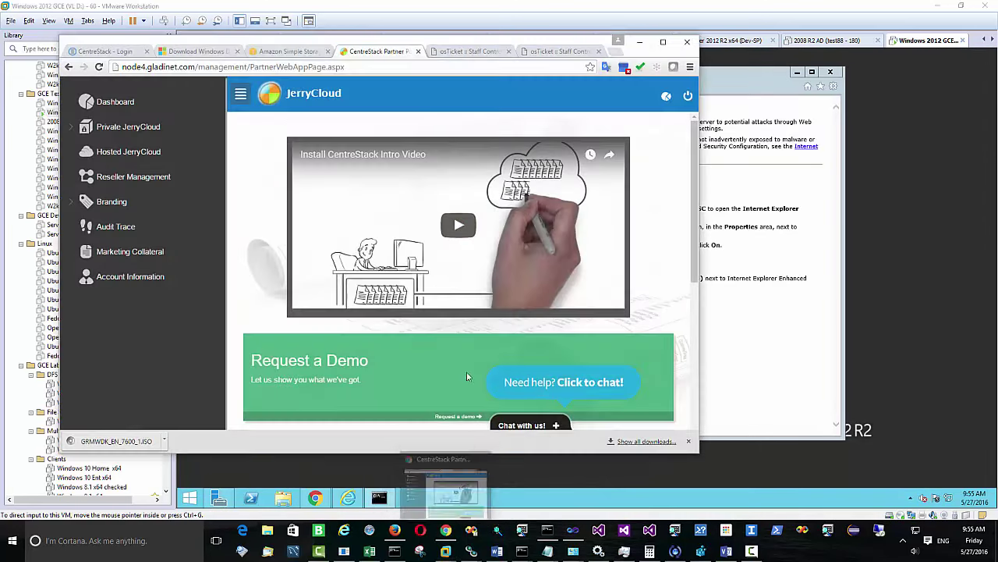
left_click(599, 52)
left_click(508, 51)
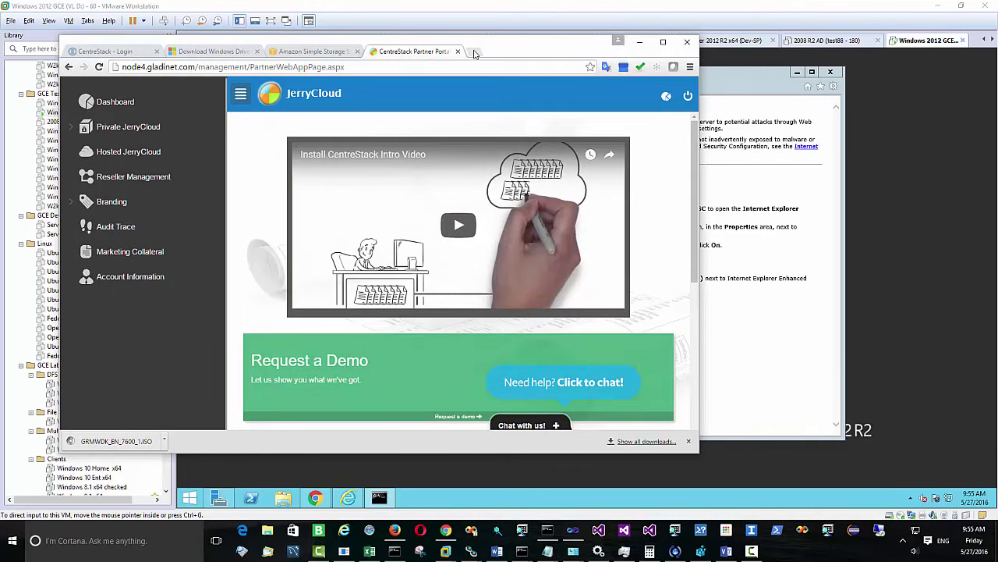
left_click(474, 51)
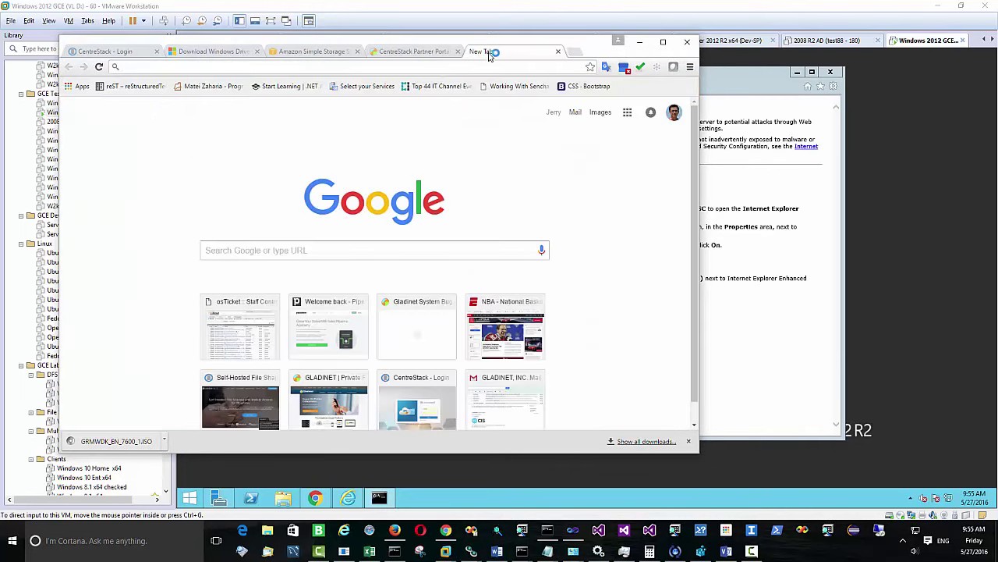
left_click_drag(487, 51, 437, 27)
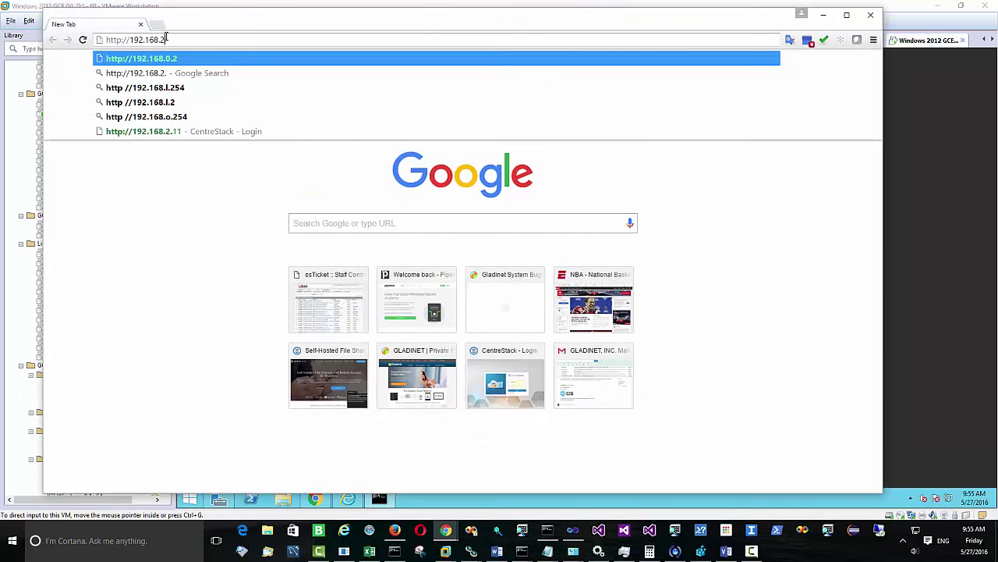
Load the portal at 192.168.2.128 and sign in with the test user's credentials.
type(".168.2.1")
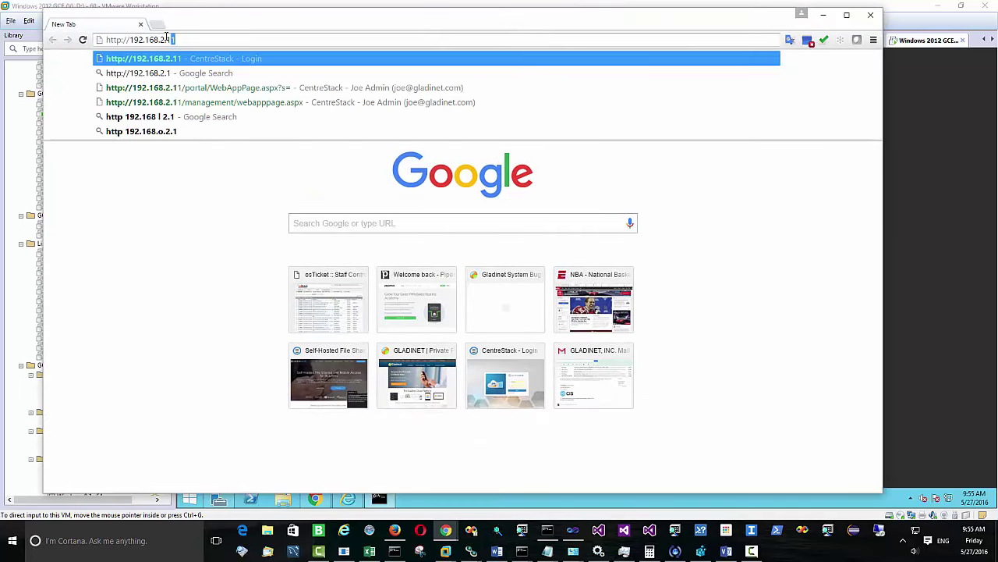
type("28")
key("Return")
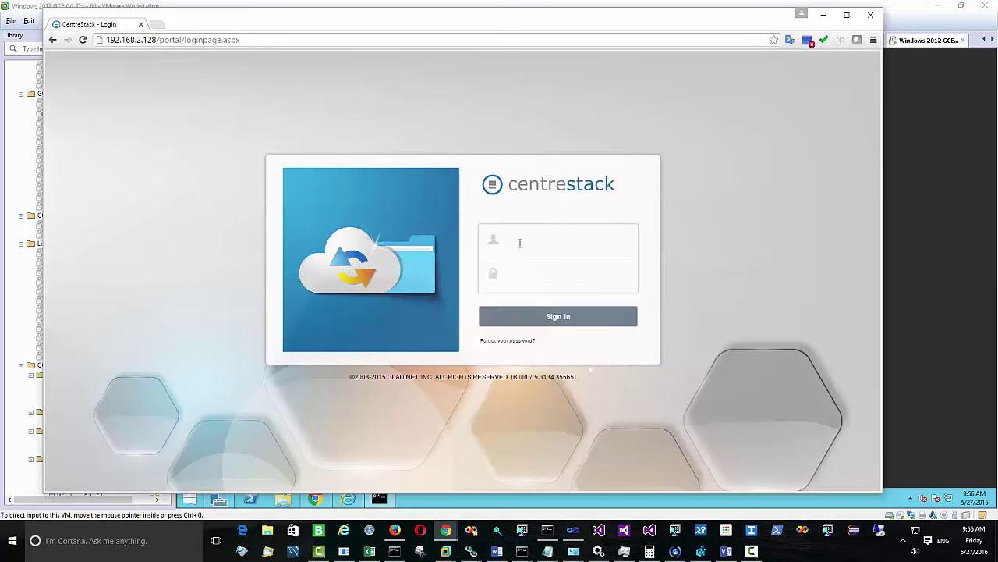
type("test06")
type("**")
left_click(574, 316)
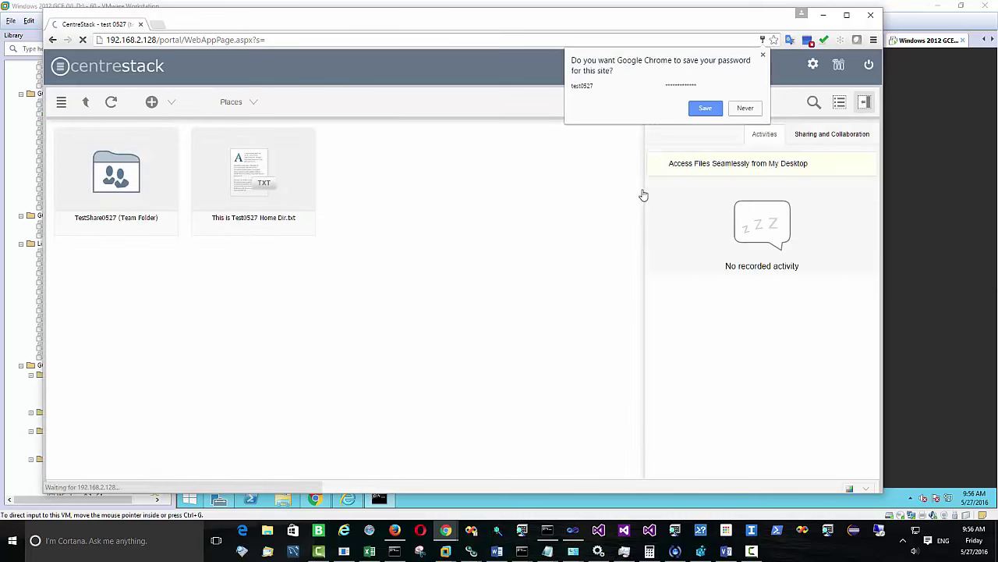
Save the site password and preview the home-directory text file.
left_click(709, 112)
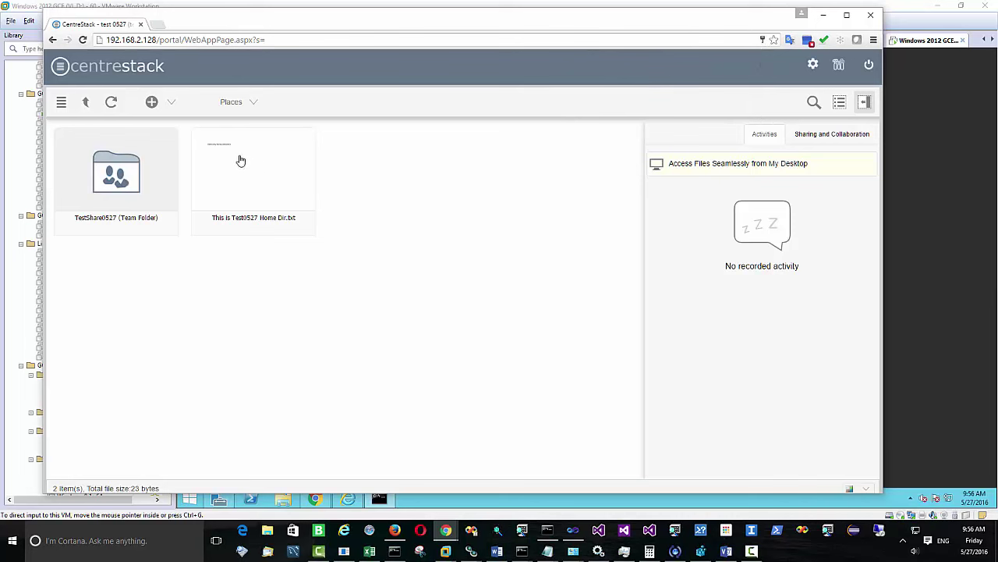
left_click(265, 188)
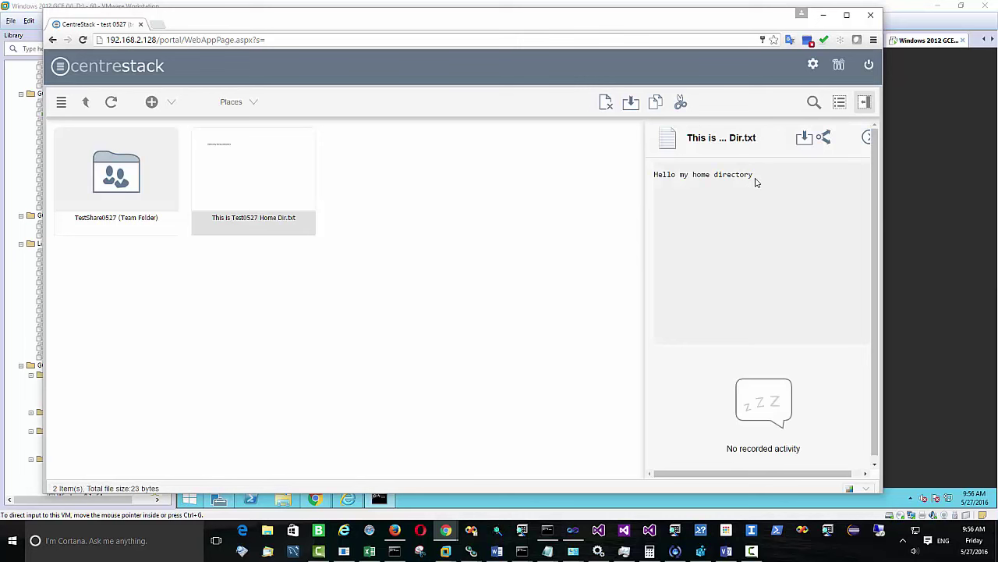
left_click_drag(750, 174, 622, 195)
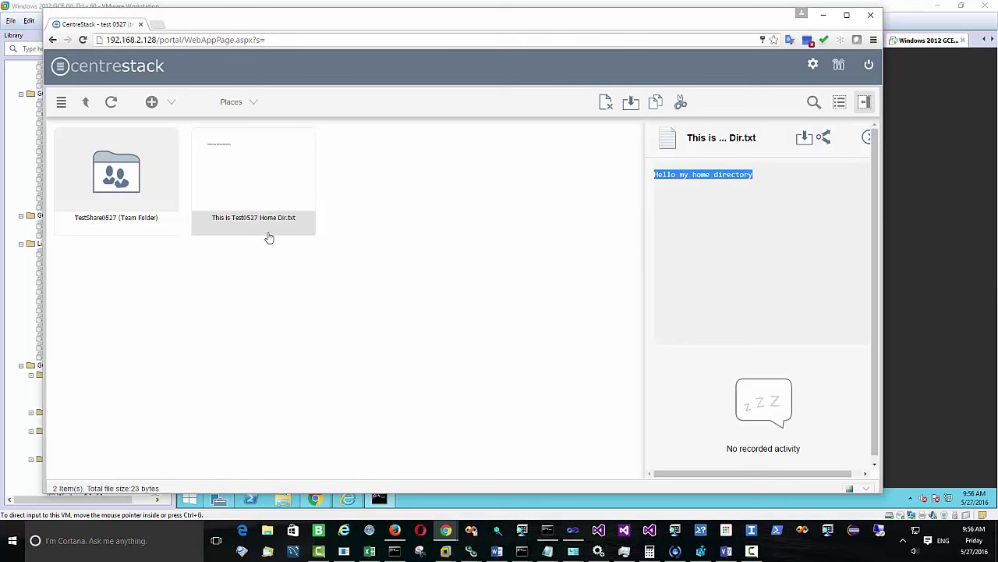
Browse AllowFolder and DenyFolder in TestShare0527, then reopen the team folder.
double_click(121, 179)
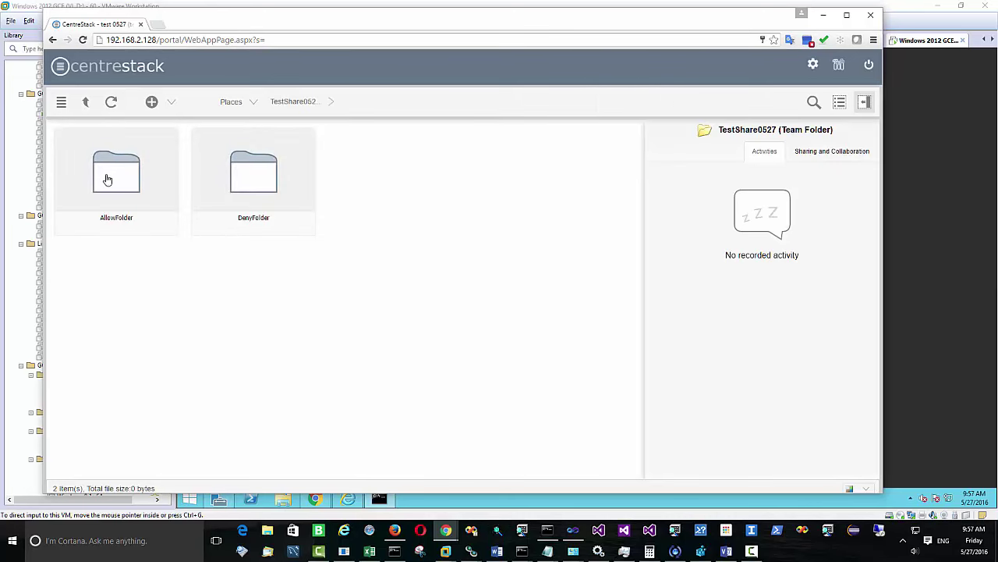
double_click(113, 182)
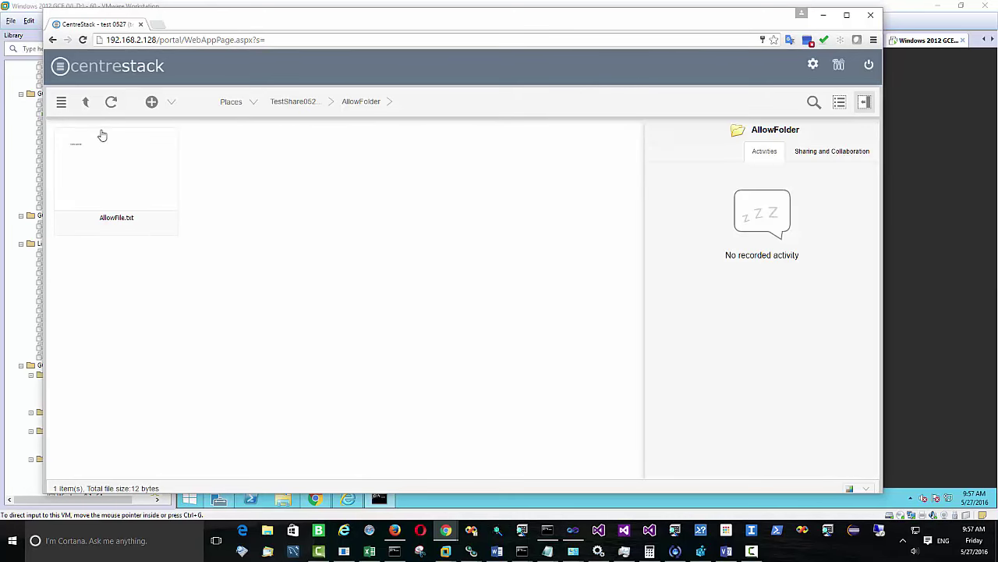
left_click(87, 102)
double_click(263, 189)
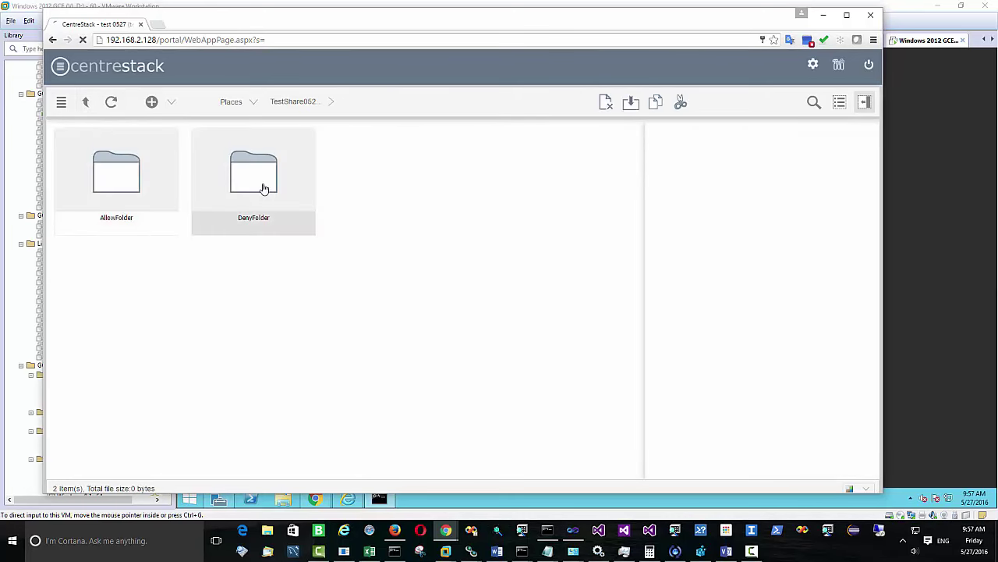
left_click(87, 103)
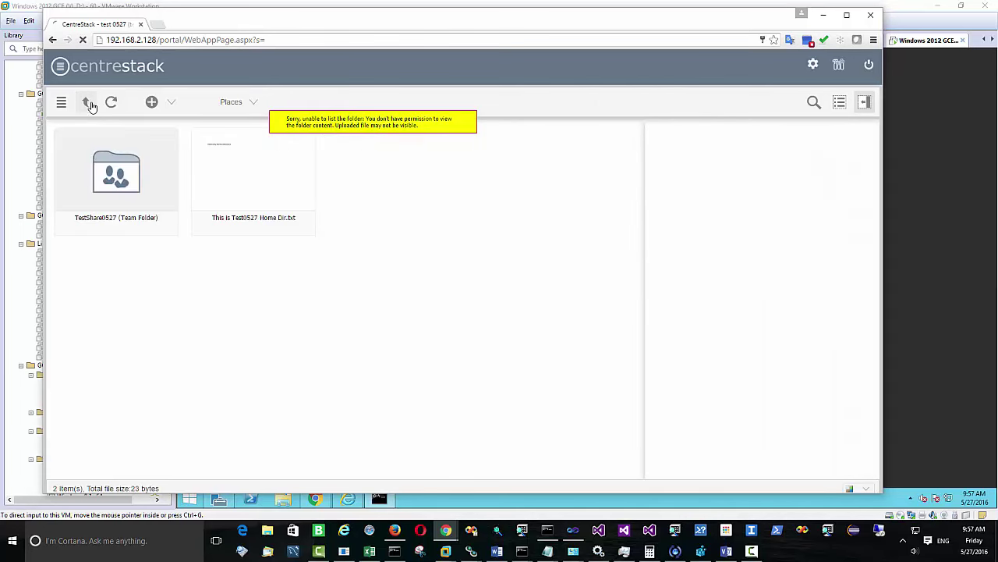
double_click(121, 181)
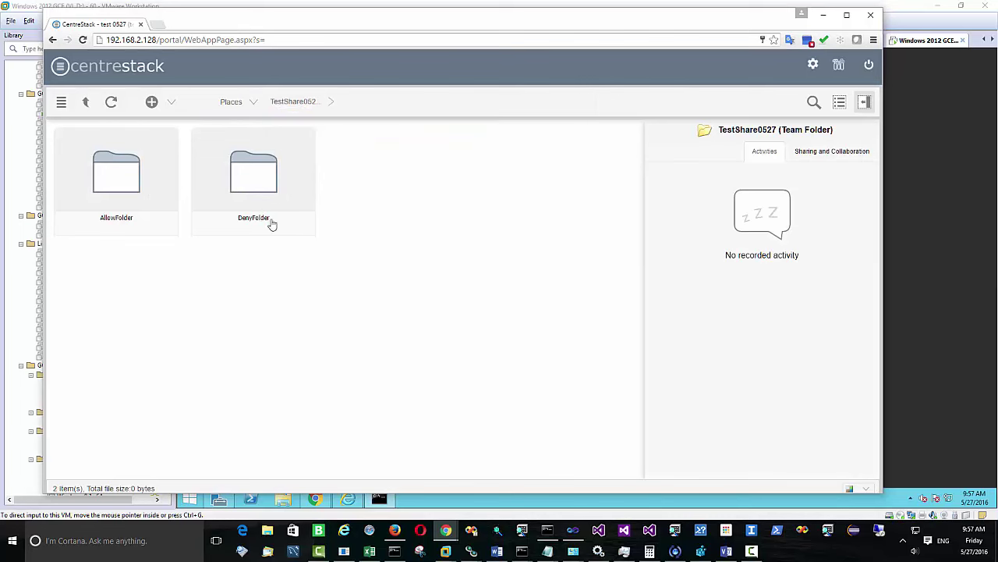
Return to the Windows 2012 GCE machine and open the CentreStack management console.
left_click(929, 309)
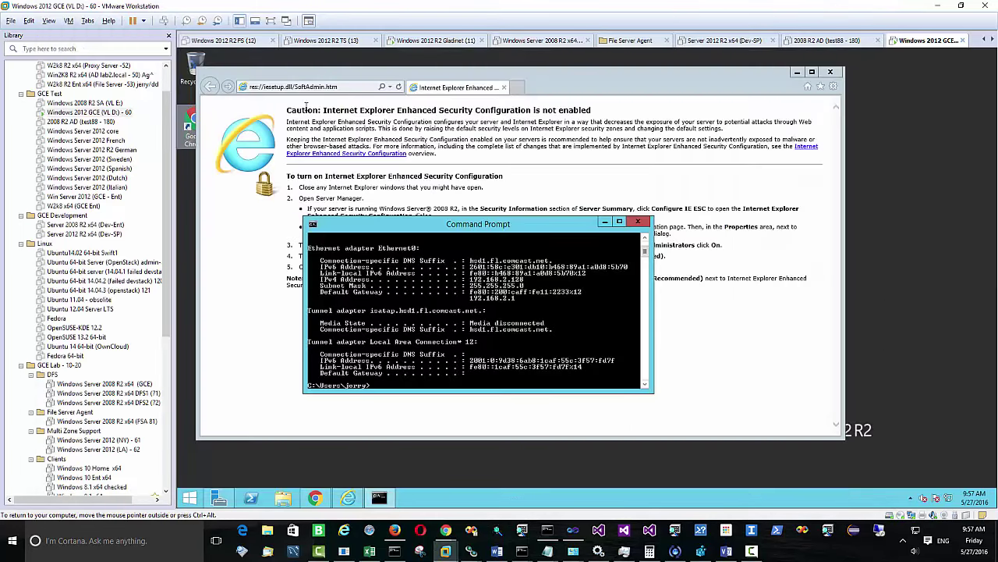
left_click(110, 113)
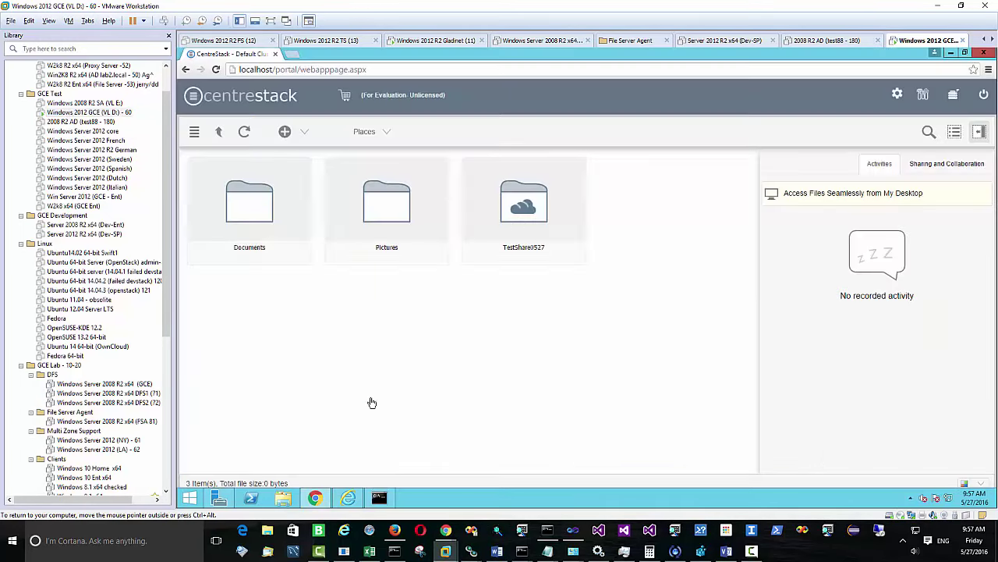
left_click(315, 497)
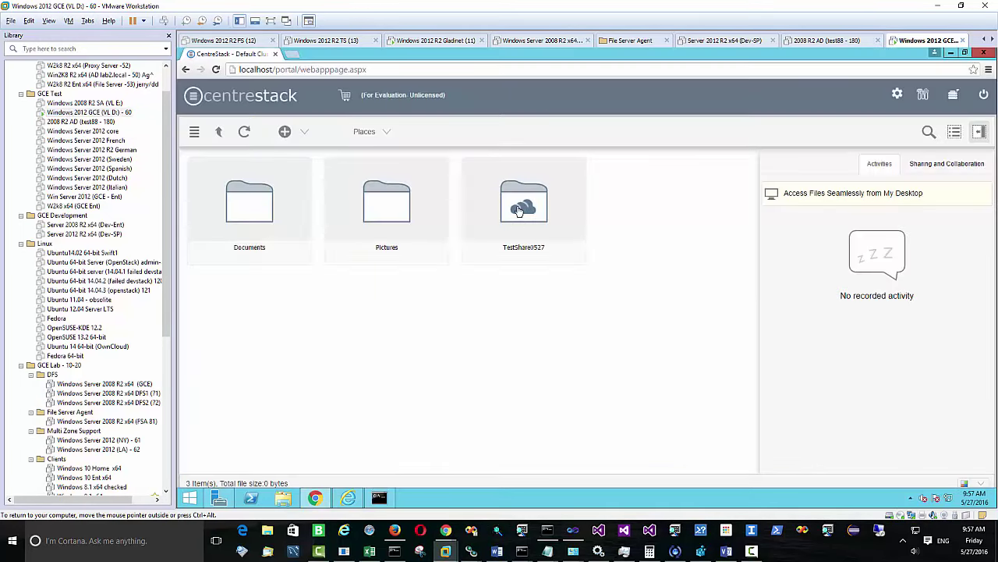
left_click(921, 96)
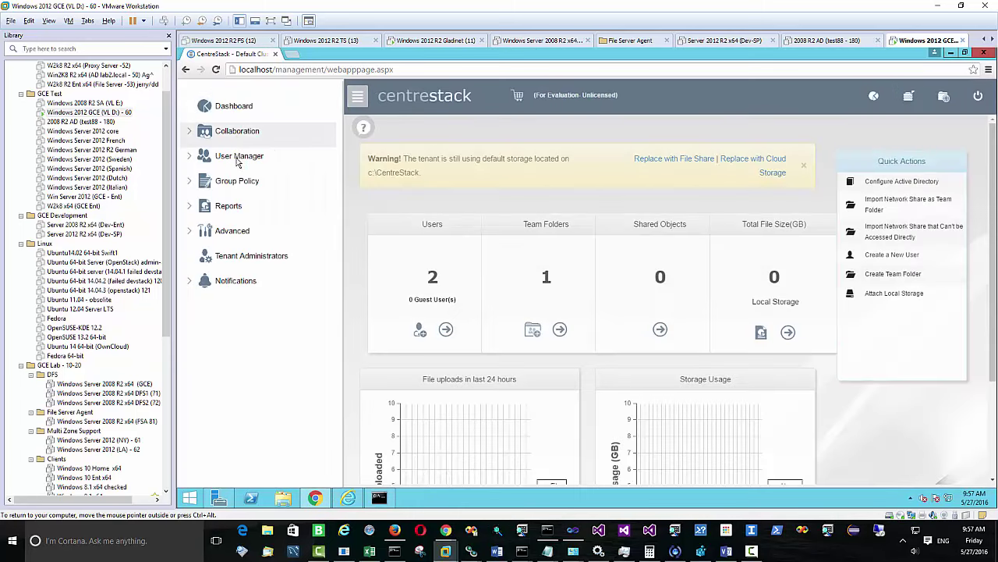
Enable 'Don't show folder that user doesn't have read permission' in Folder and Storage policy.
left_click(238, 181)
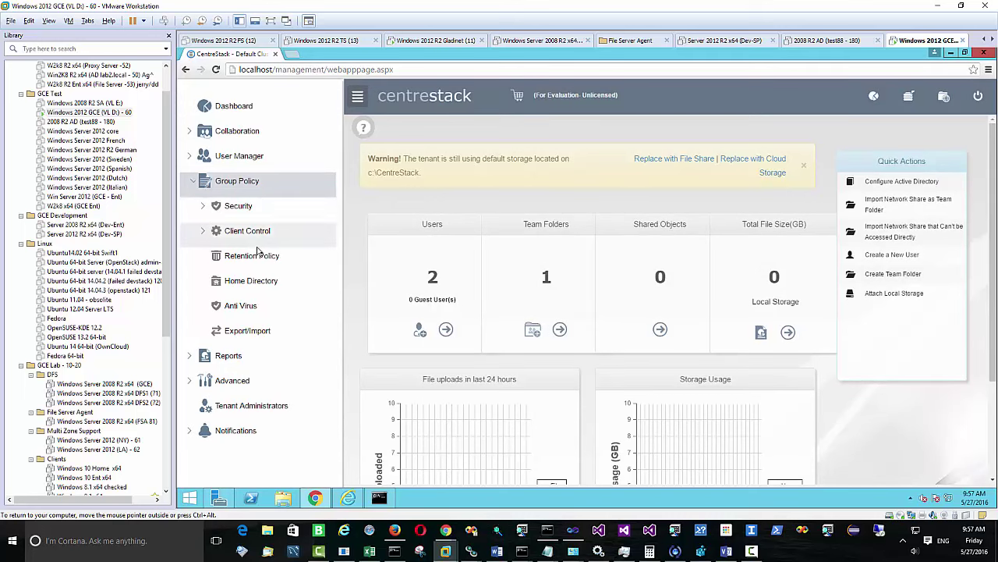
left_click(238, 206)
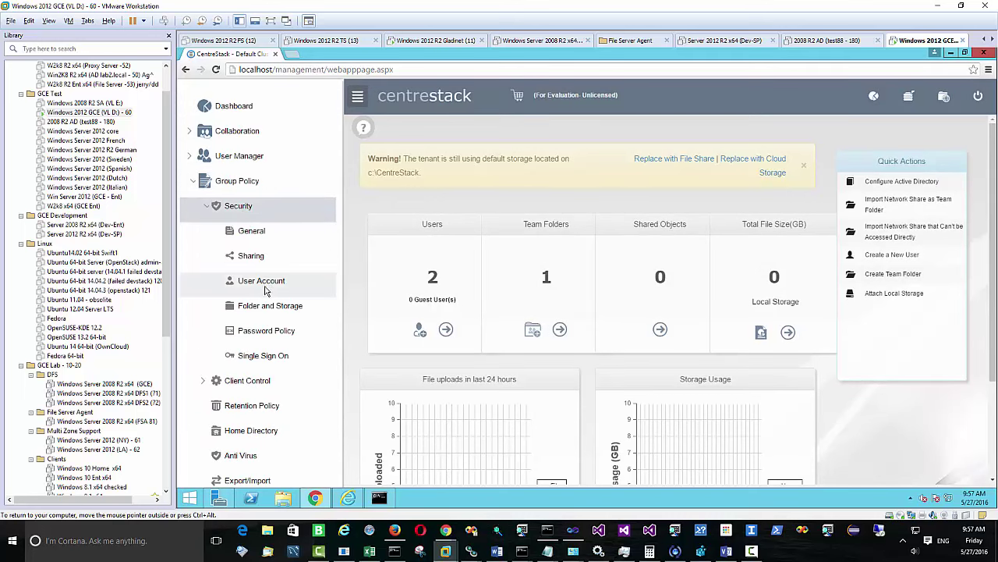
left_click(266, 308)
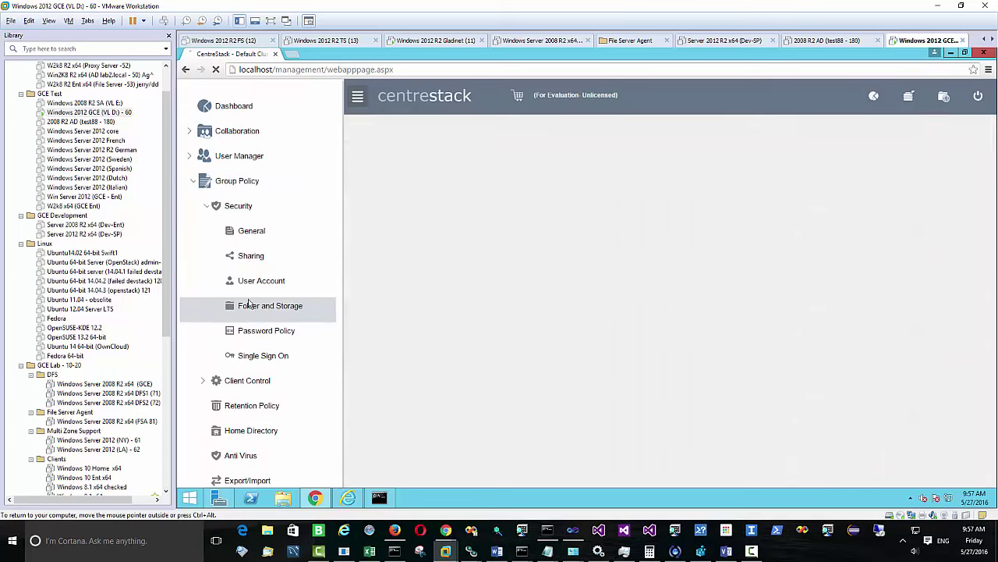
left_click(927, 130)
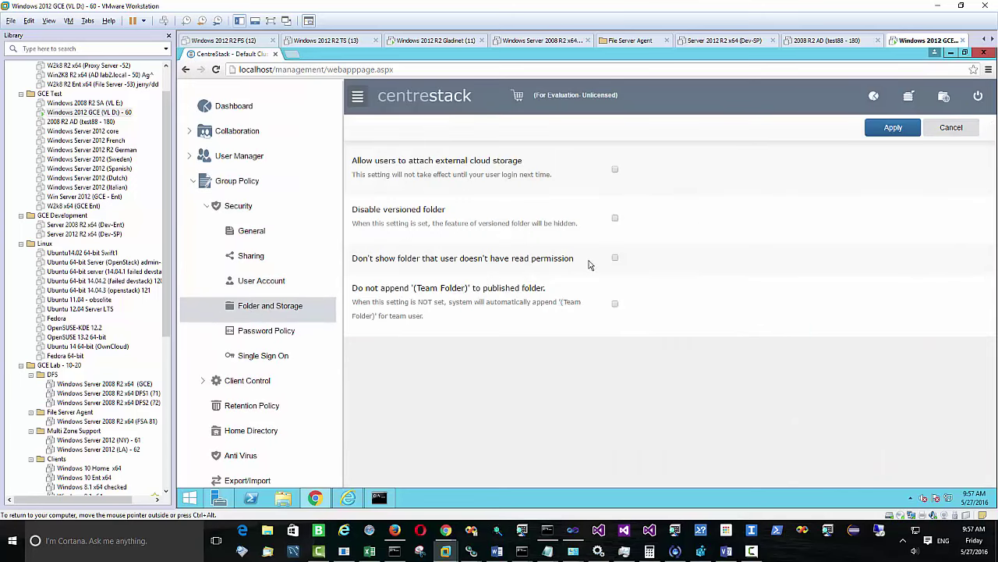
left_click(615, 260)
left_click(890, 130)
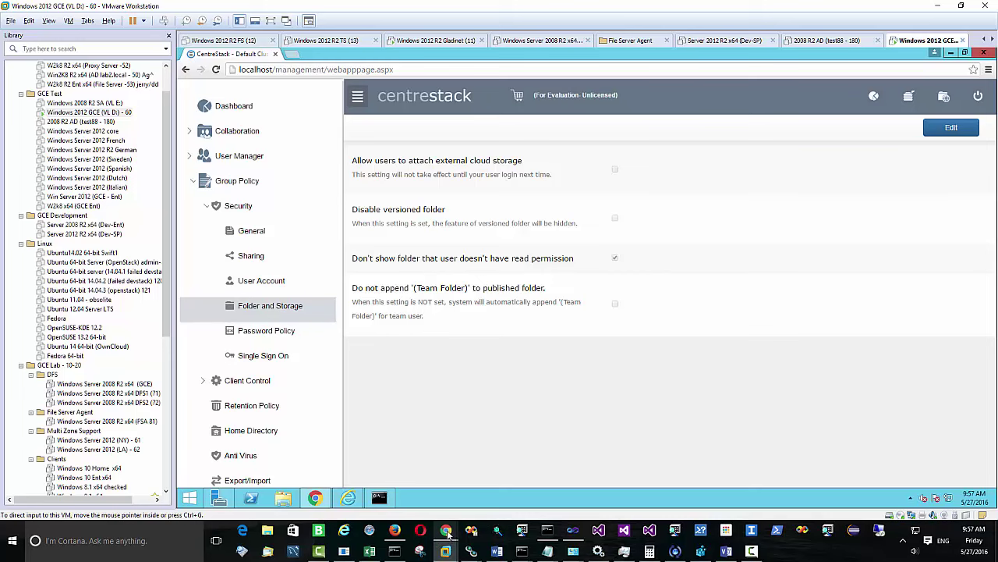
Refresh the team folder to confirm DenyFolder is hidden, then go up to home.
mouse_move(445, 531)
left_click(475, 496)
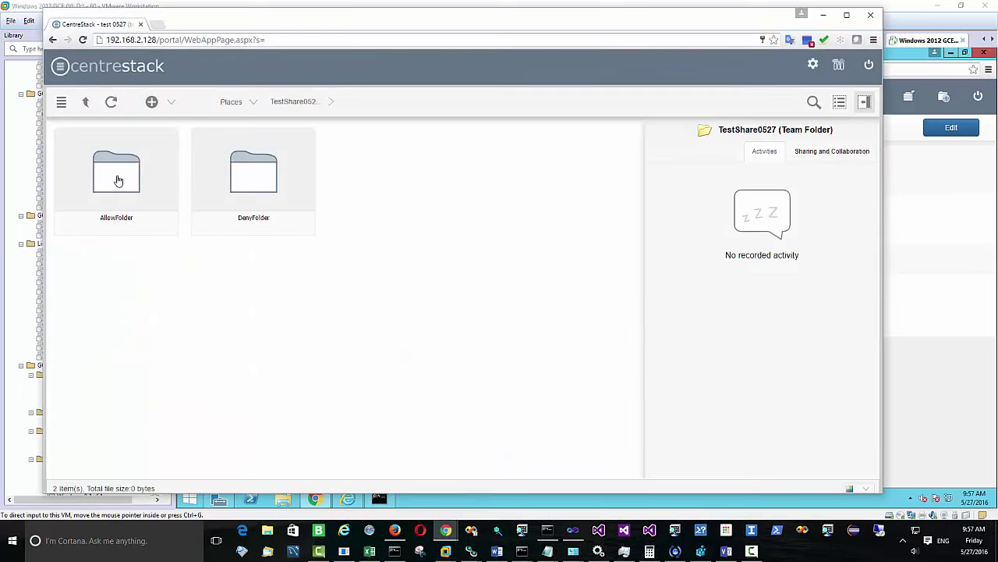
left_click(111, 101)
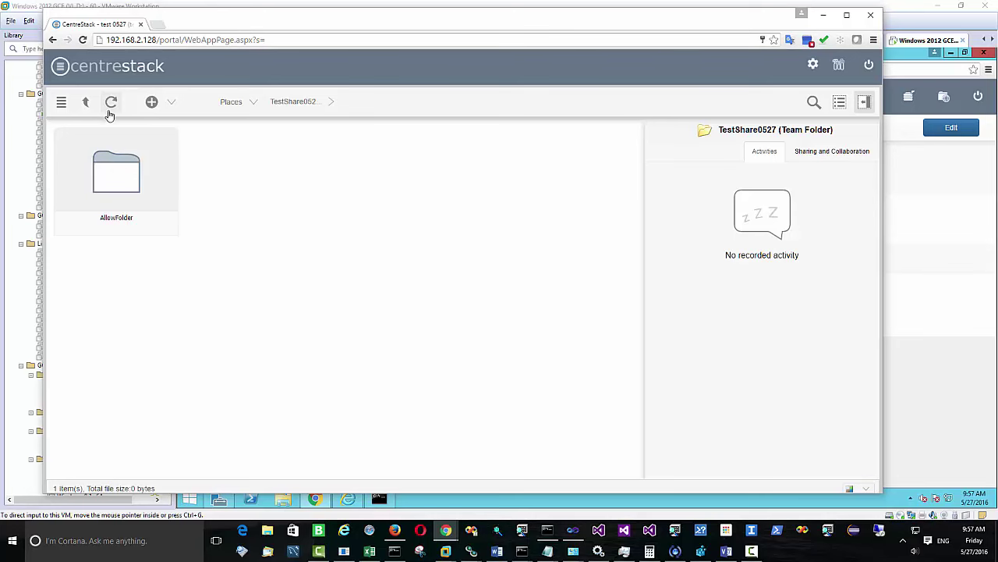
left_click(87, 103)
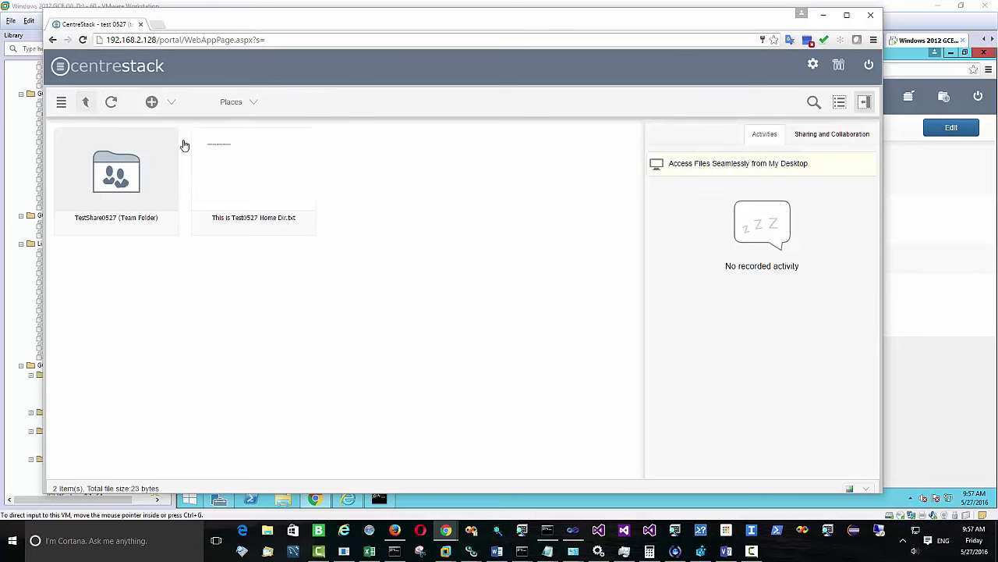
Upload testfile-updated-in cloud.txt from the desktop into the portal home folder.
left_click_drag(306, 24, 461, 27)
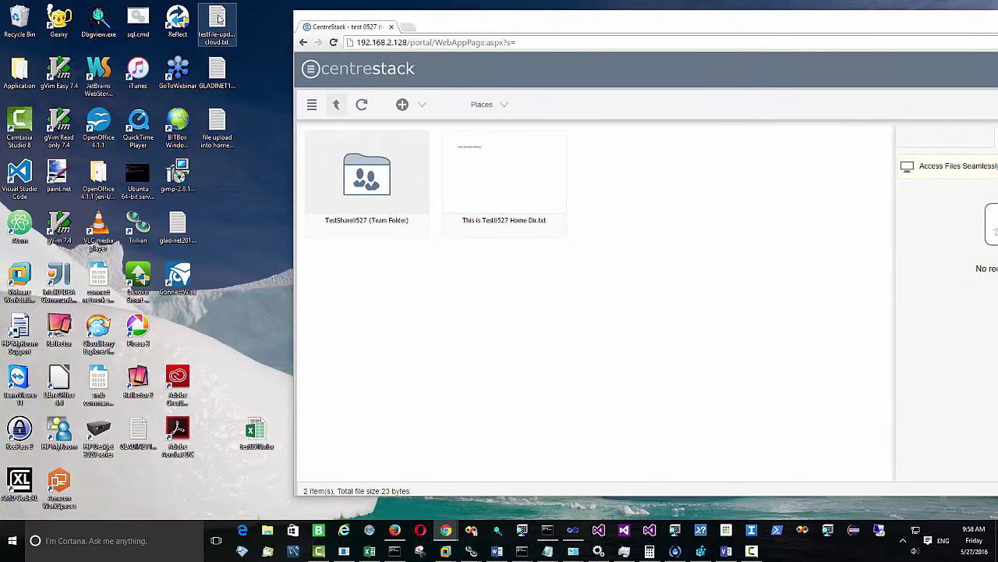
left_click_drag(222, 22, 493, 304)
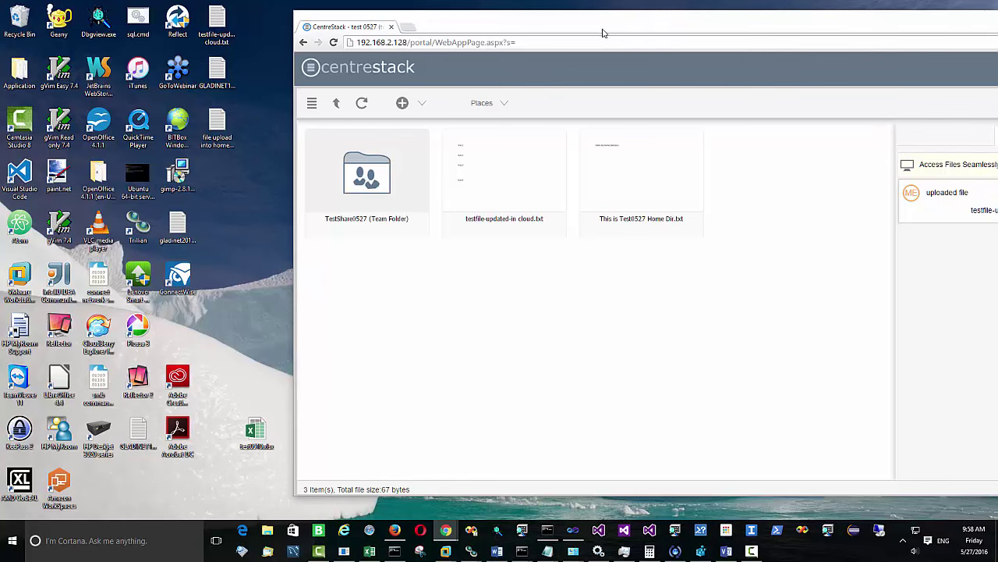
left_click_drag(601, 31, 494, 26)
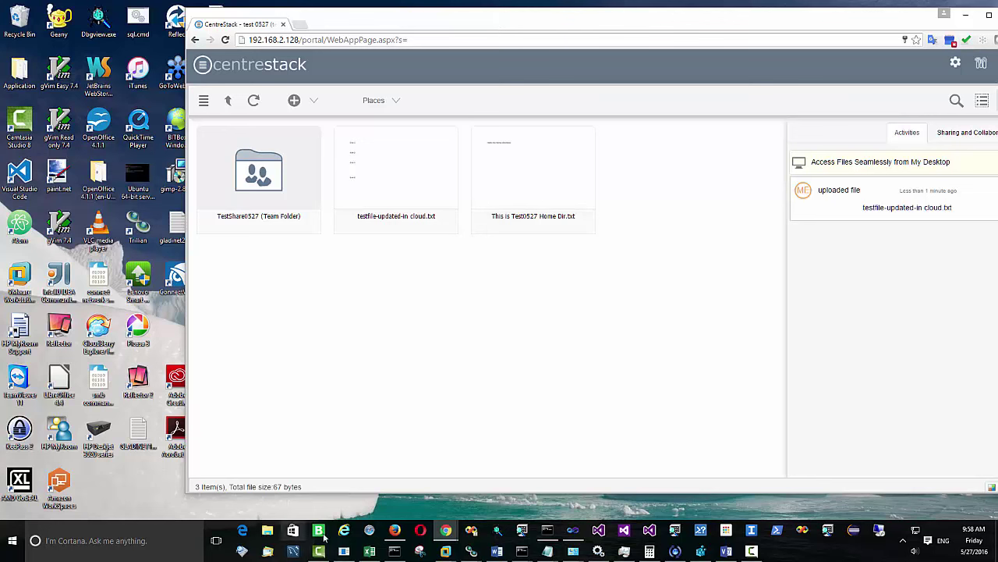
Open the Windows 2012 R2 AD machine's console in VMware Workstation.
mouse_move(445, 551)
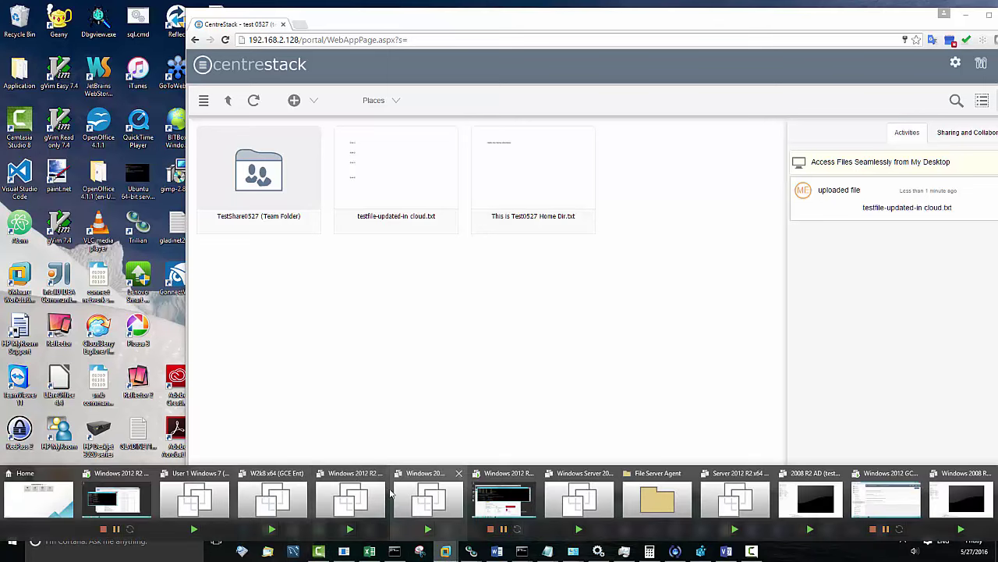
left_click(43, 503)
scroll(117, 374, "down", 3)
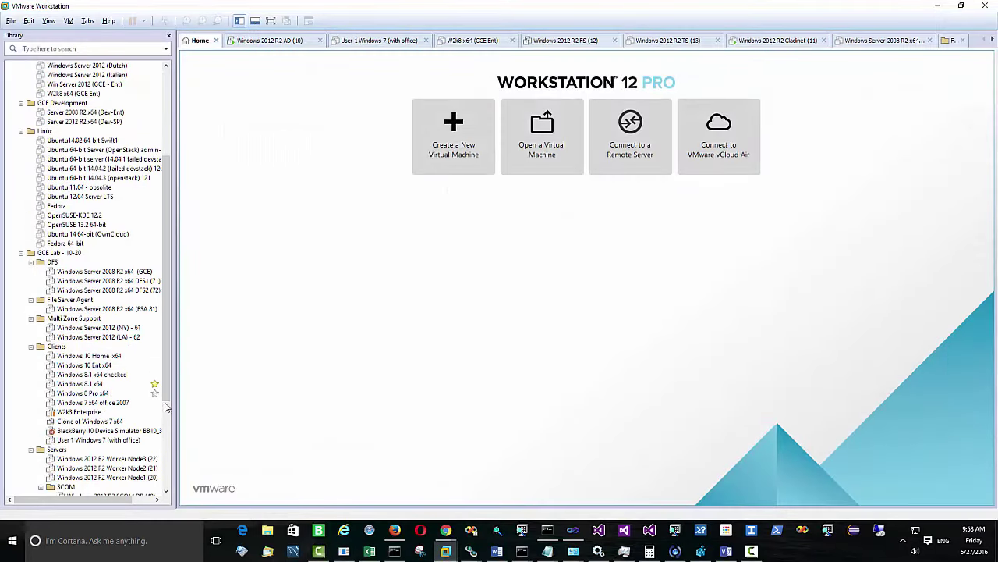
scroll(133, 425, "down", 3)
left_click(108, 451)
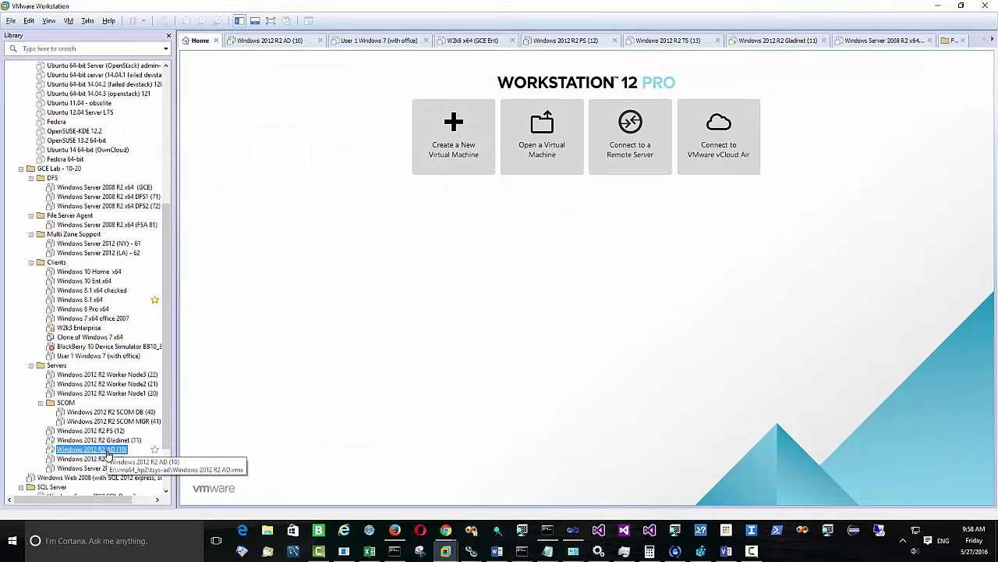
double_click(108, 451)
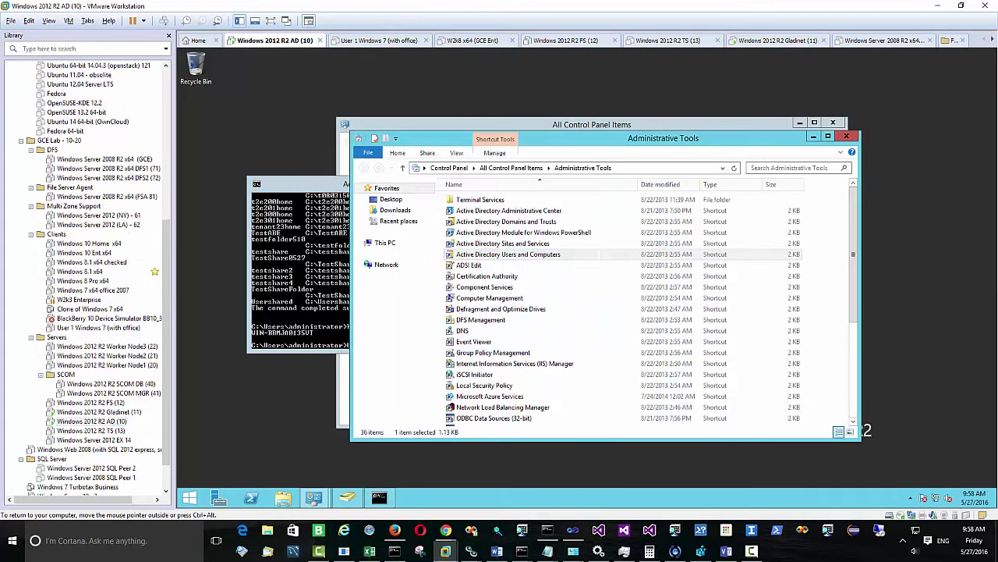
left_click_drag(518, 140, 597, 166)
Browse to C:\Usershared\test0527 and select the testfile-updated-in cloud file.
left_click(286, 501)
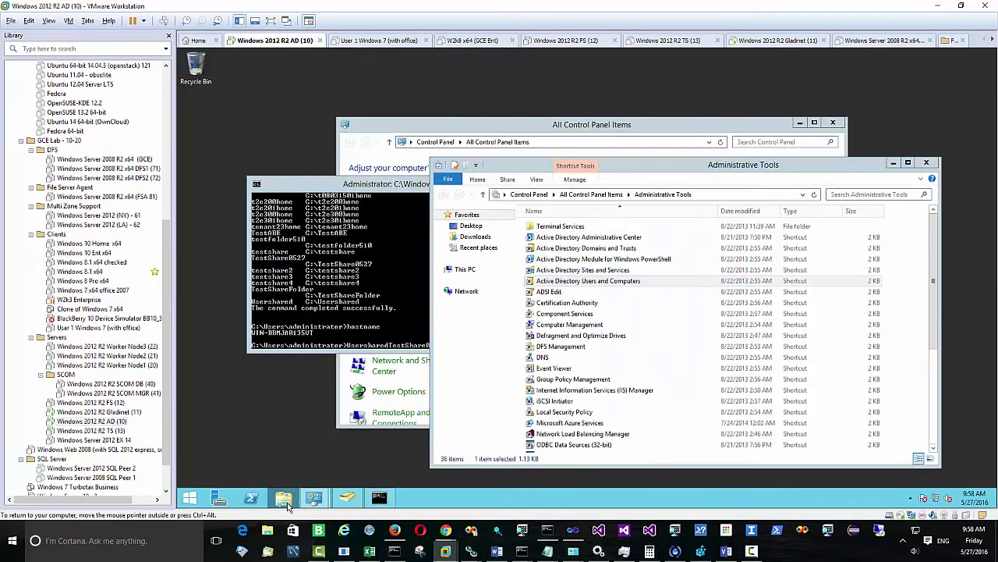
double_click(600, 205)
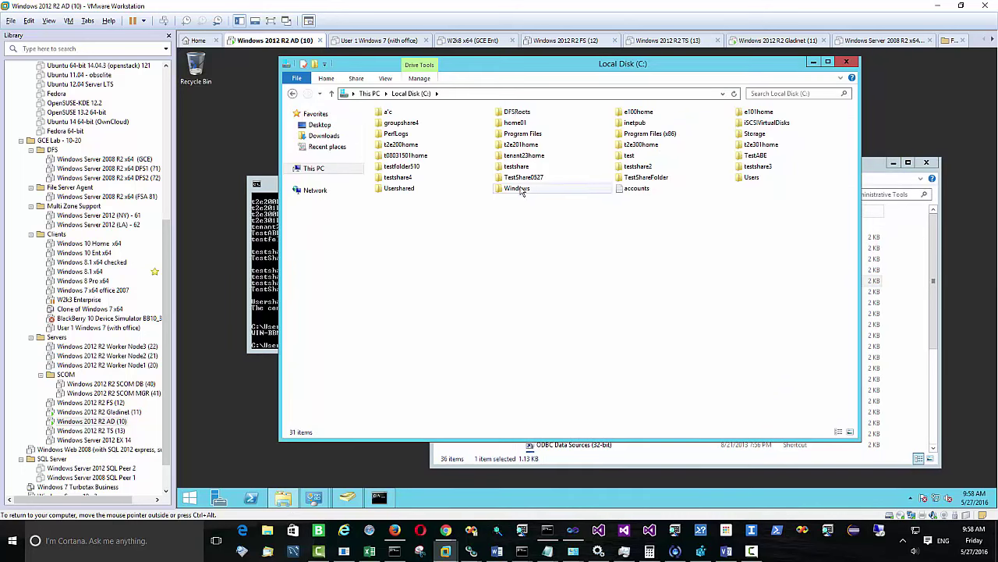
double_click(402, 188)
double_click(398, 147)
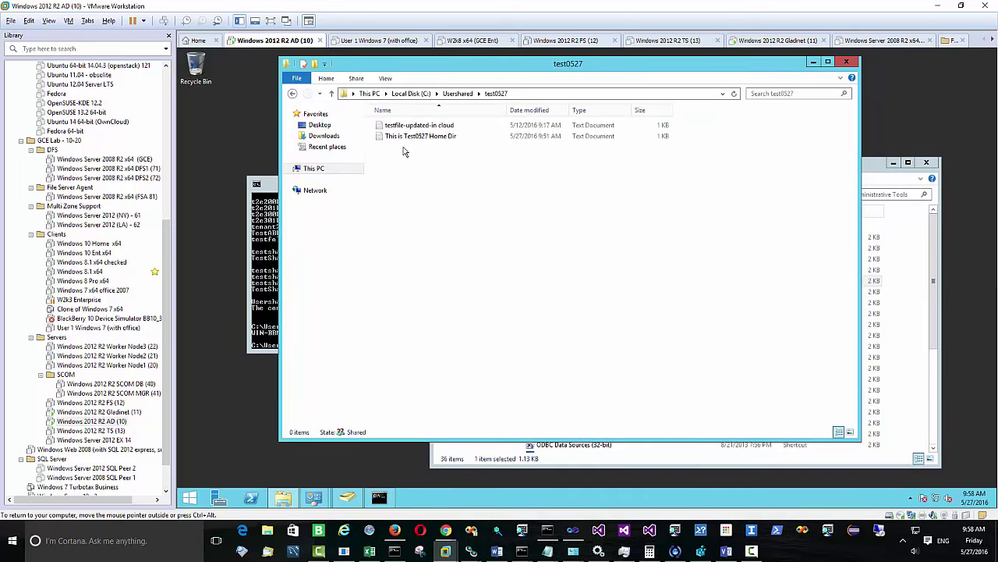
left_click(463, 129)
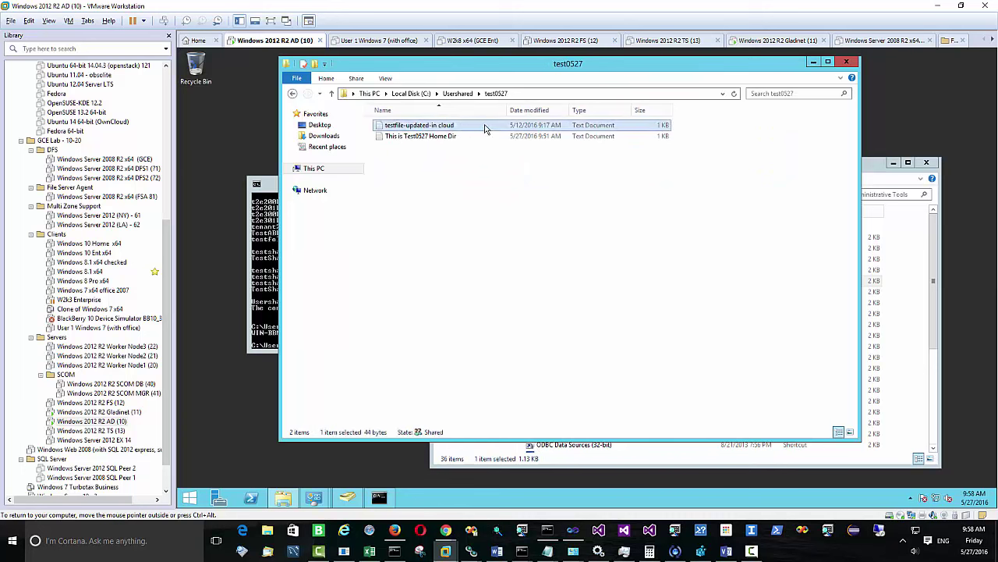
Append 'line 5' and 'line 6' to testfile-updated-in cloud in Notepad and save it.
double_click(483, 129)
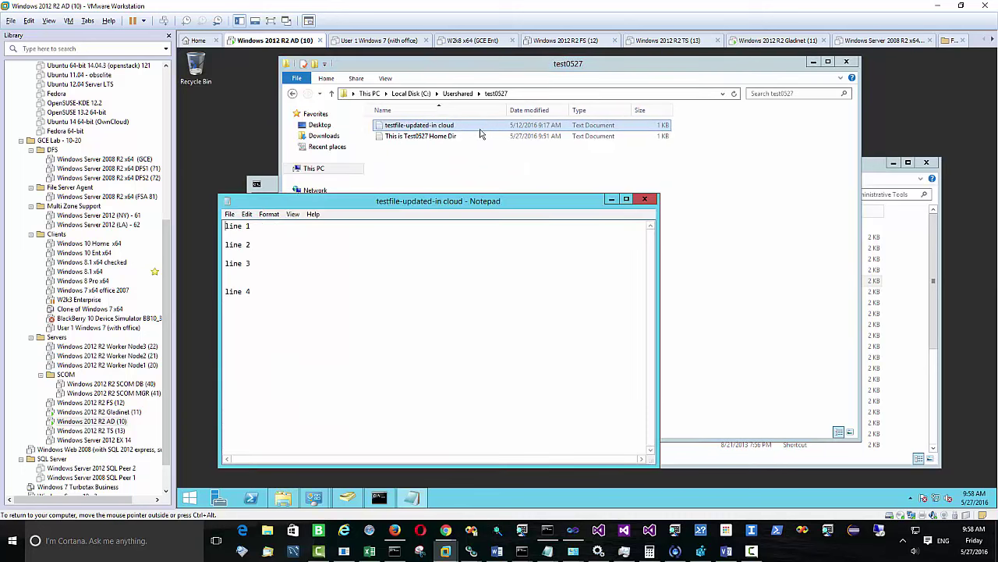
left_click(645, 201)
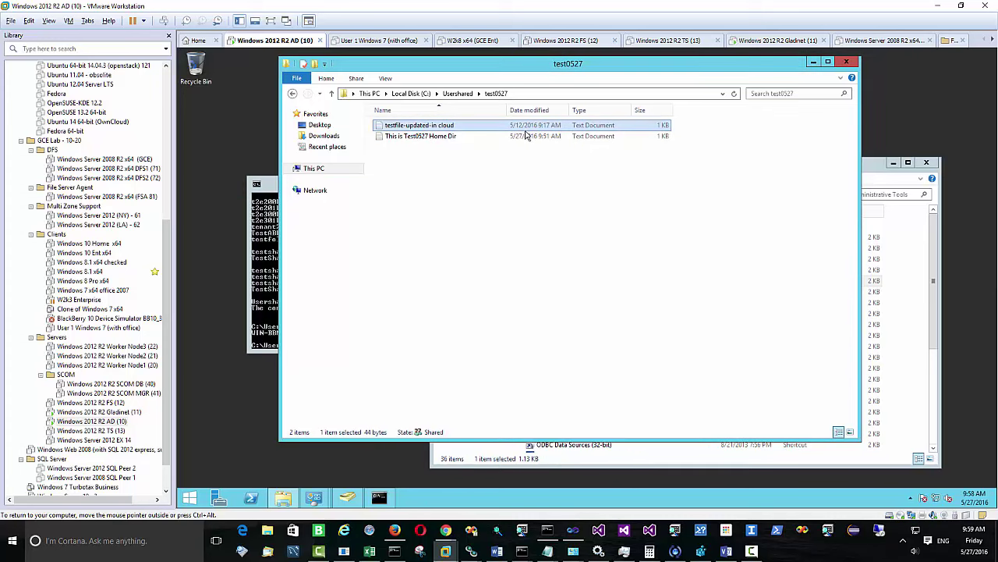
double_click(466, 130)
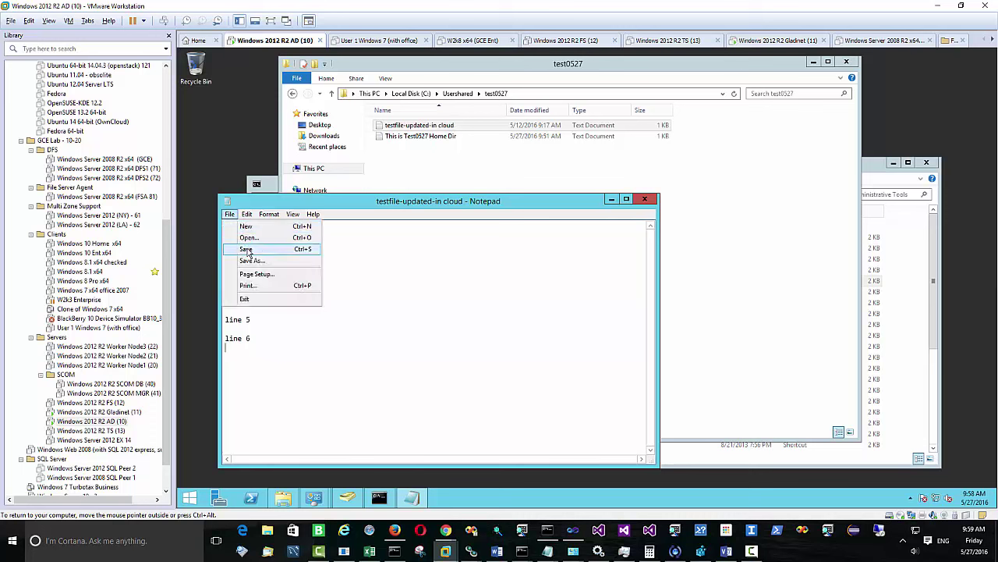
left_click(251, 247)
left_click(644, 199)
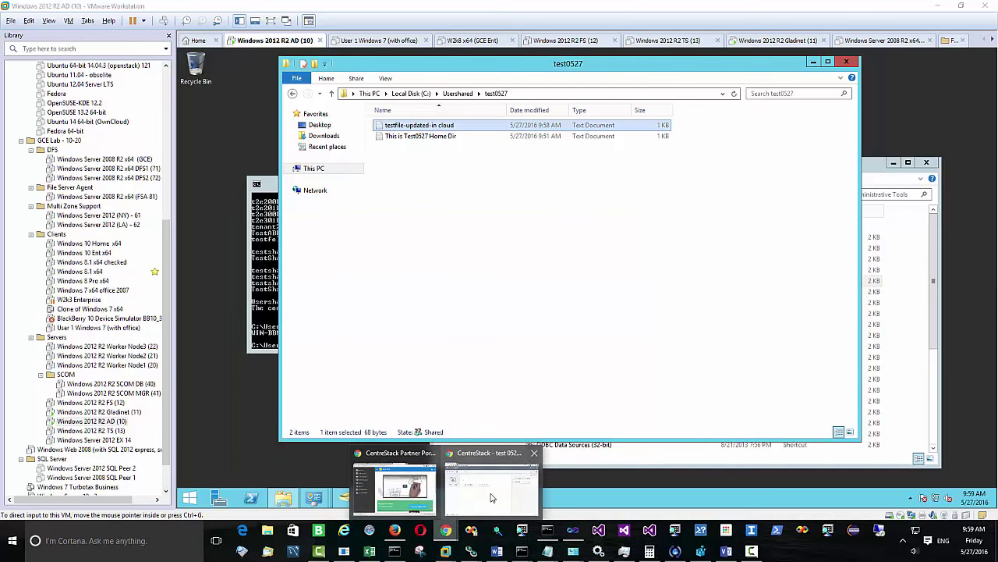
Refresh the CentreStack home folder, confirm lines 5 and 6 synced, then enter TestShare0527.
left_click(491, 488)
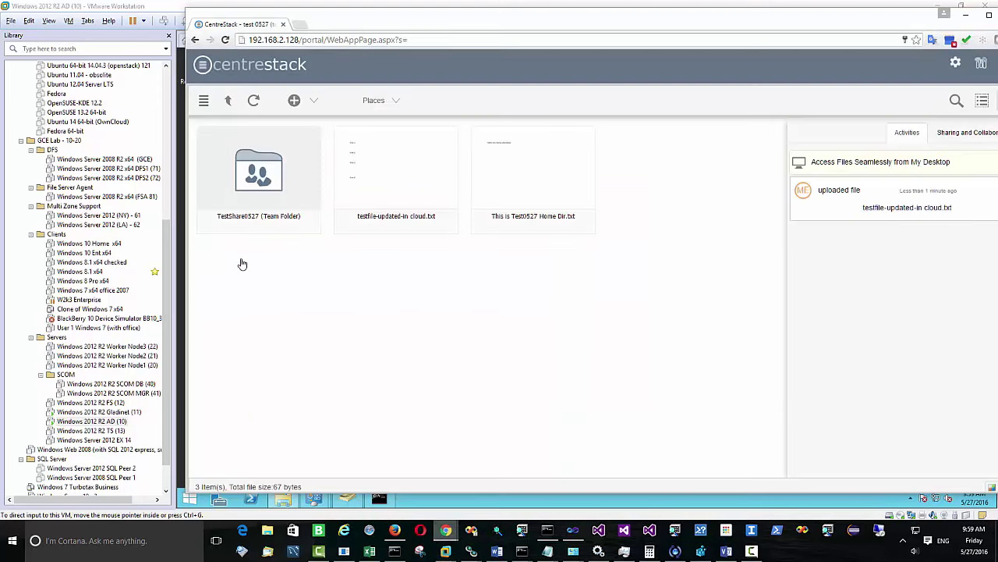
left_click(253, 103)
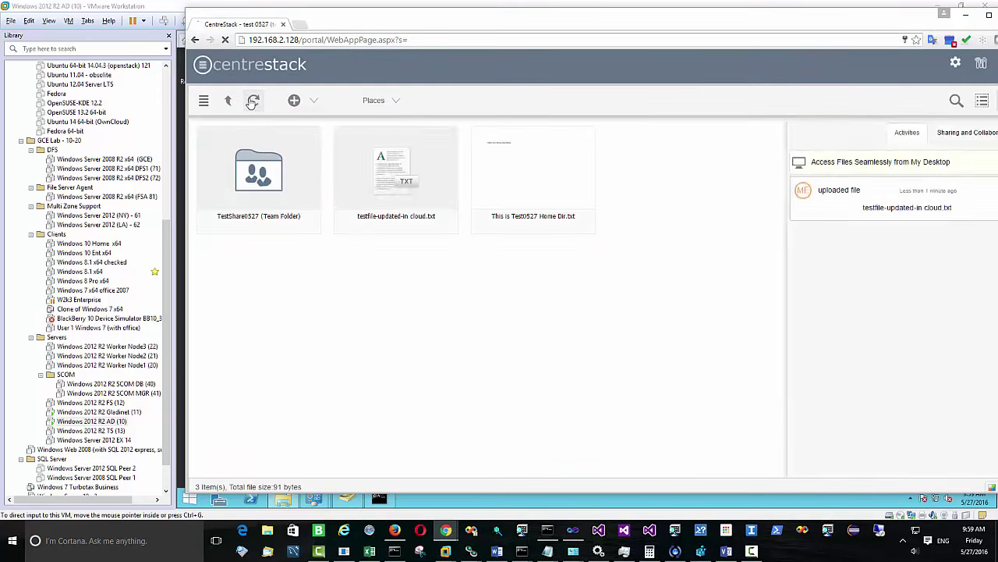
left_click(396, 184)
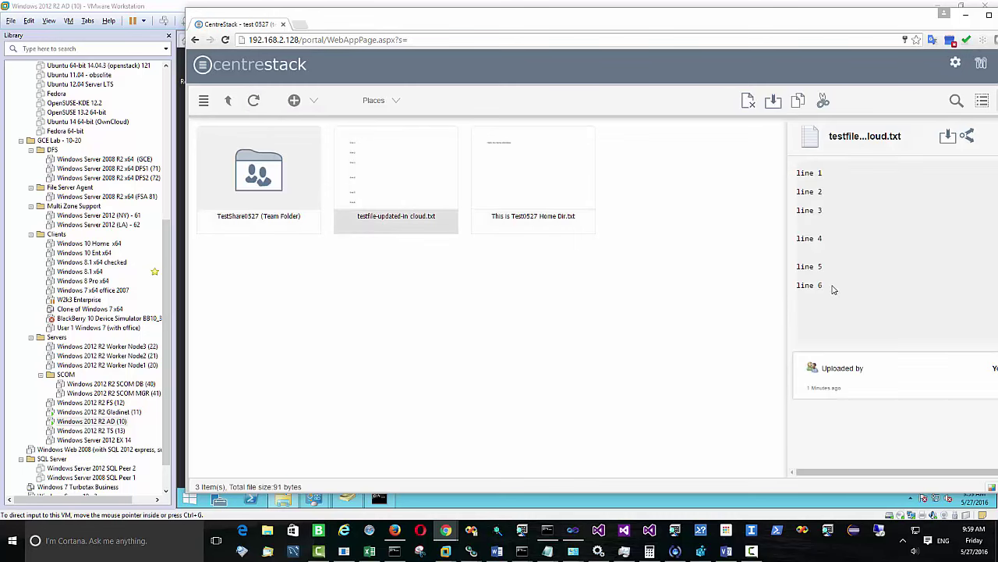
left_click_drag(832, 290, 794, 267)
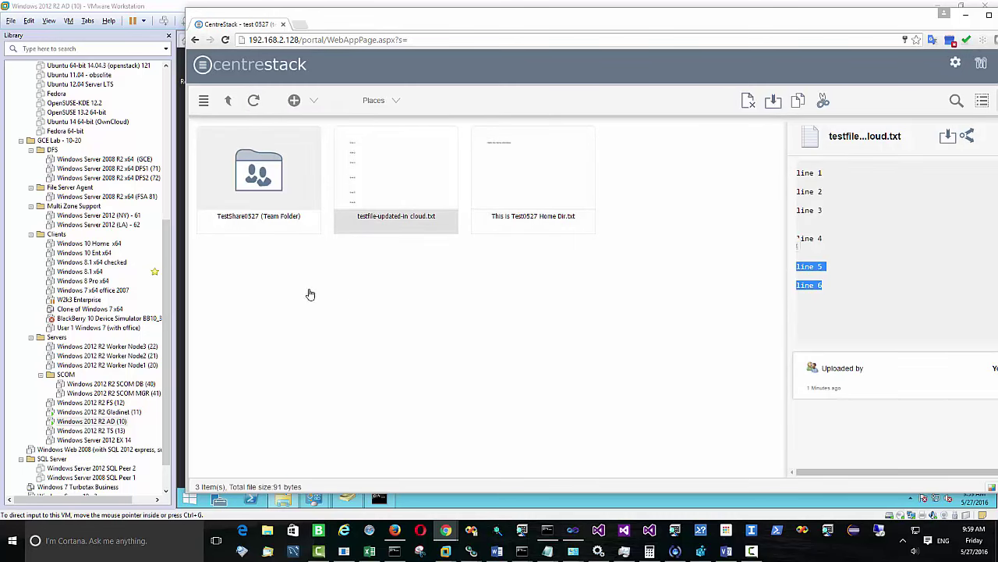
double_click(264, 179)
Open AllowFolder and expose the desktop by restoring the browser and hiding VMware.
double_click(284, 217)
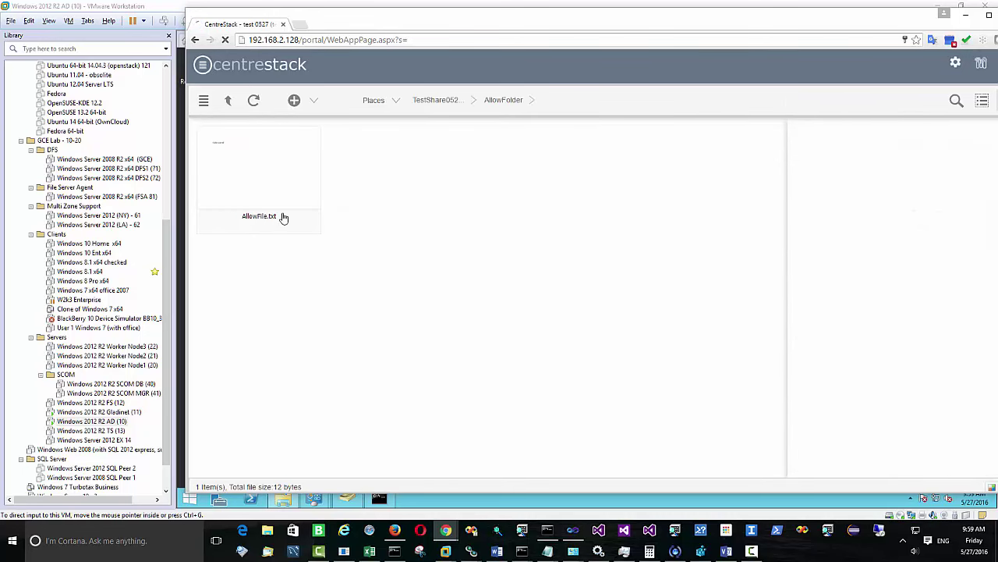
double_click(356, 25)
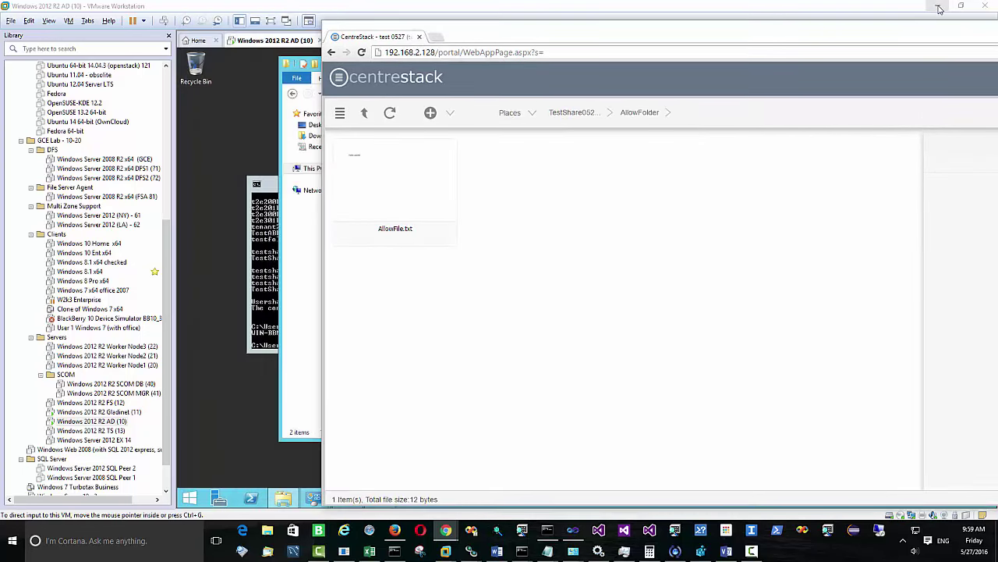
left_click(939, 6)
Upload testfile-updated-in cloud.txt from the desktop into AllowFolder and dismiss the taskeng console.
left_click(221, 23)
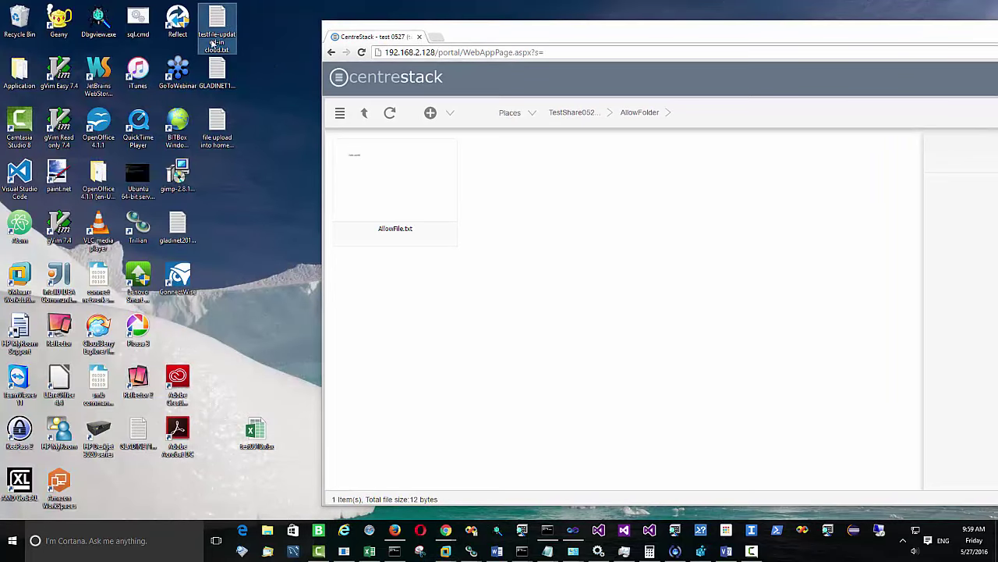
left_click(221, 123)
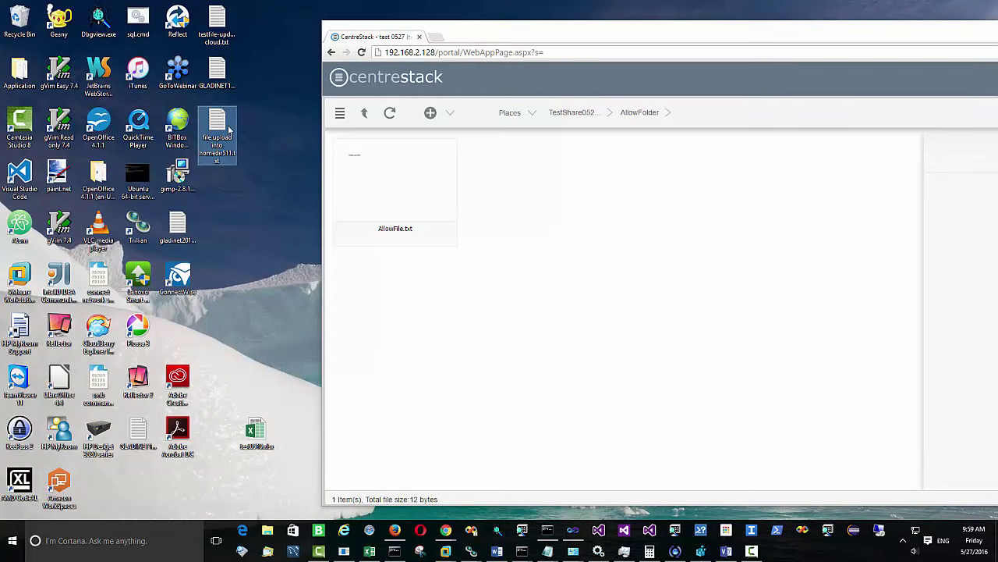
left_click(223, 33)
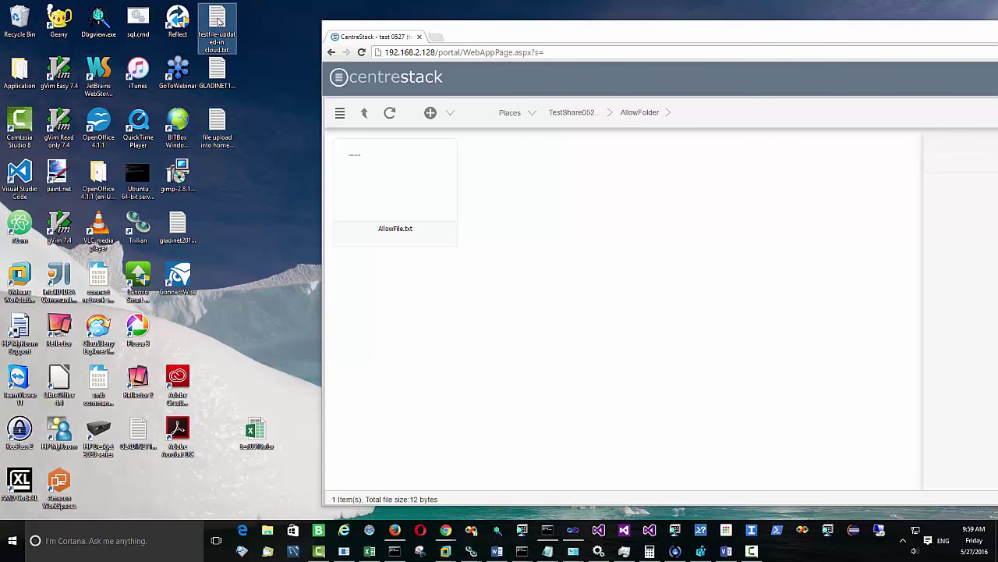
left_click_drag(219, 21, 546, 226)
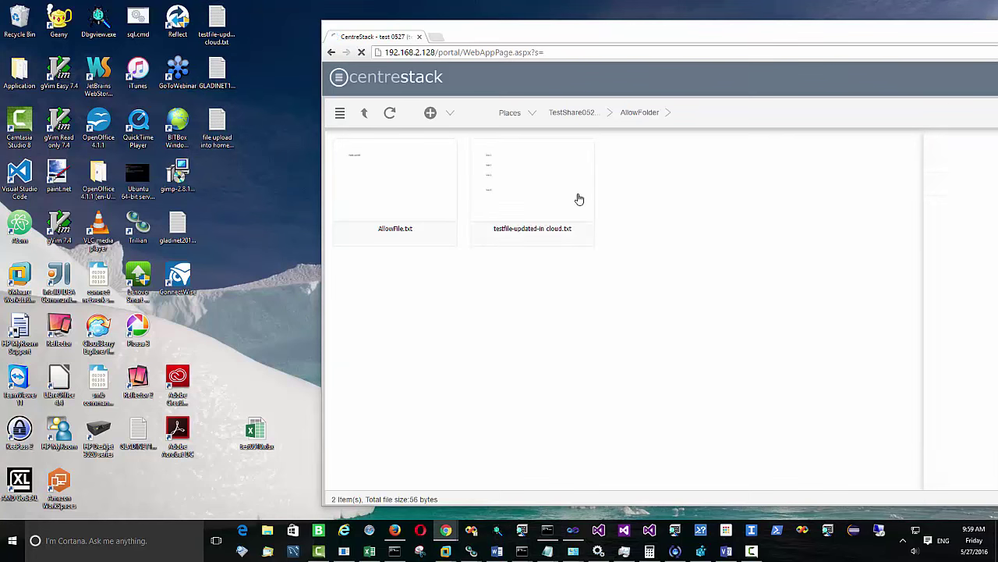
left_click_drag(618, 31, 375, 26)
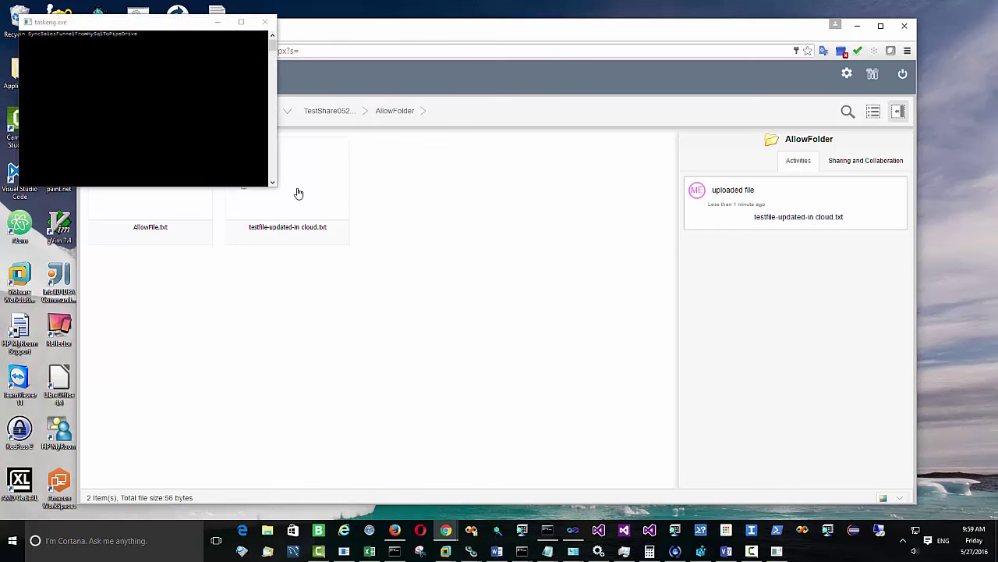
left_click(219, 23)
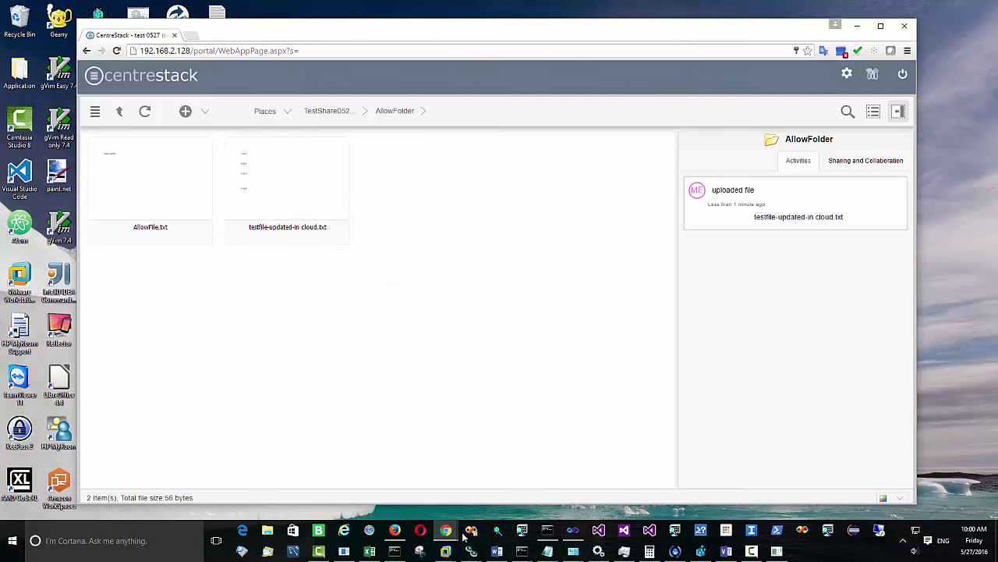
Switch to the Windows 2012 R2 AD (10) virtual machine in VMware Workstation.
left_click(448, 552)
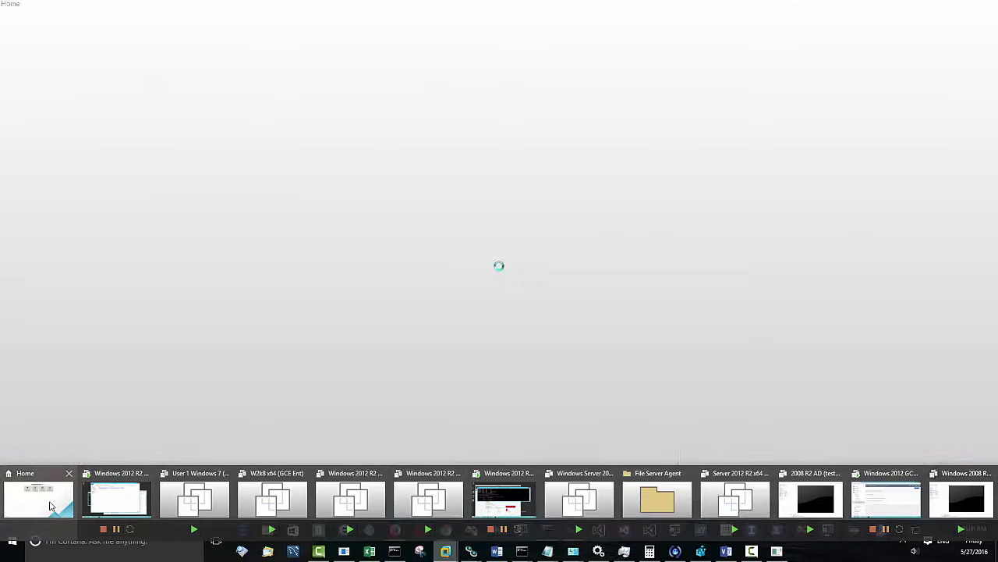
left_click(49, 505)
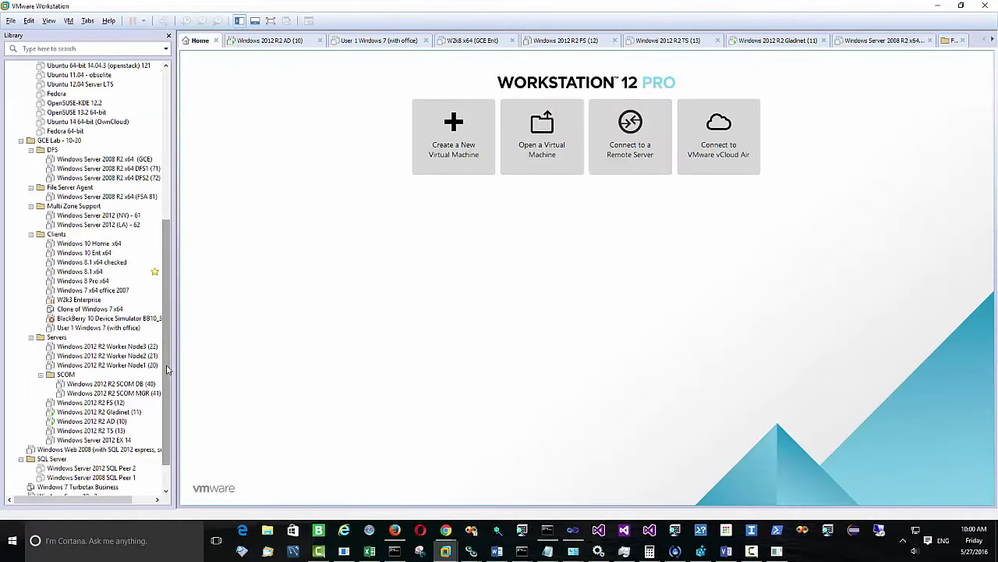
scroll(86, 390, "down", 1)
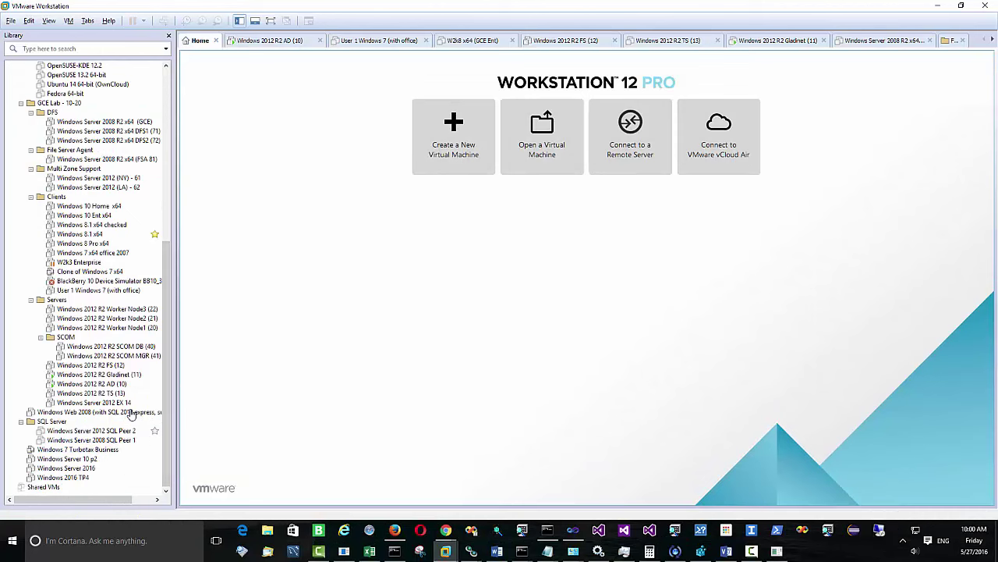
left_click(92, 384)
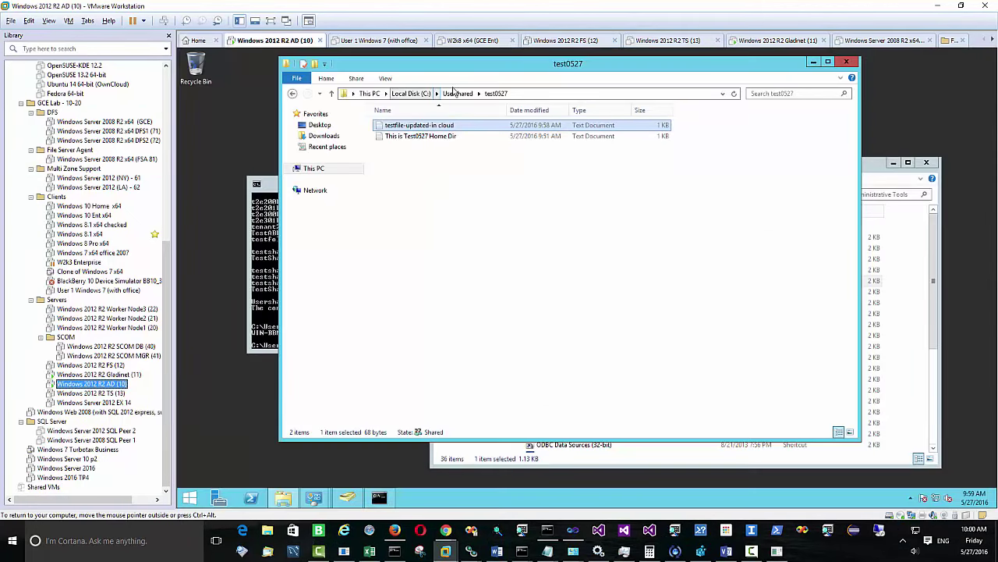
Check that C:\TestShare0527\AllowFolder's testfile-updated-in cloud reads line 1 to line 4.
left_click(411, 93)
double_click(524, 177)
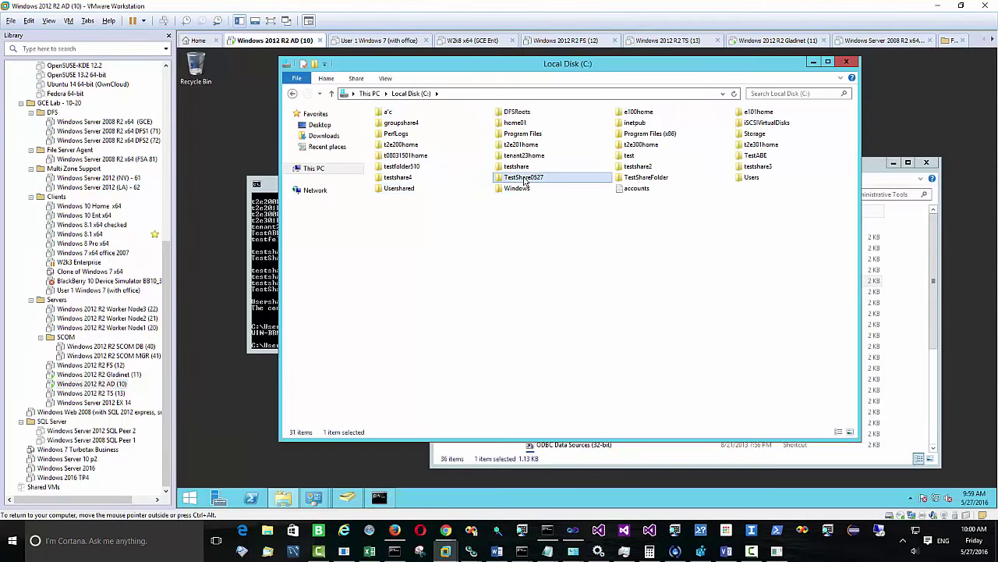
double_click(403, 129)
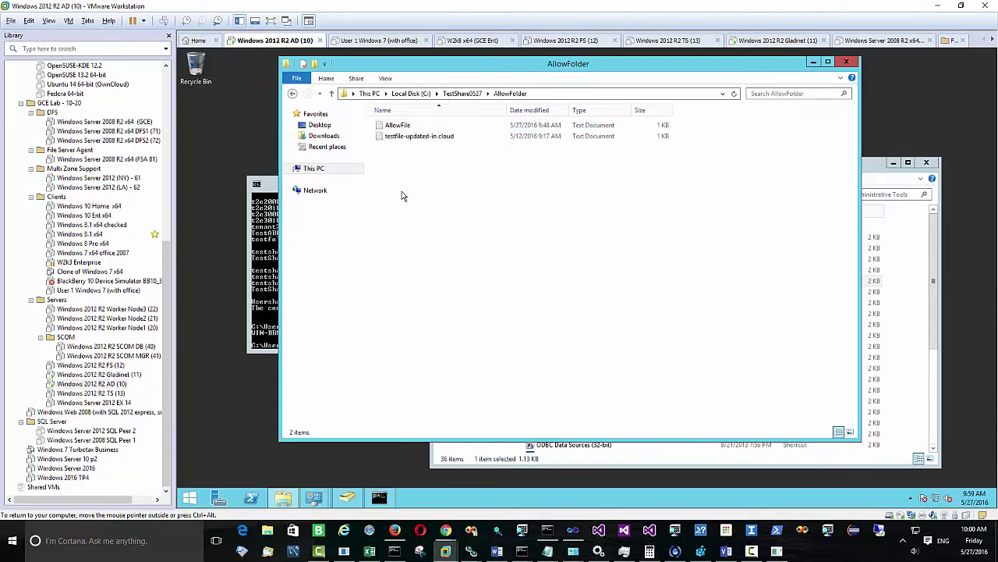
double_click(410, 139)
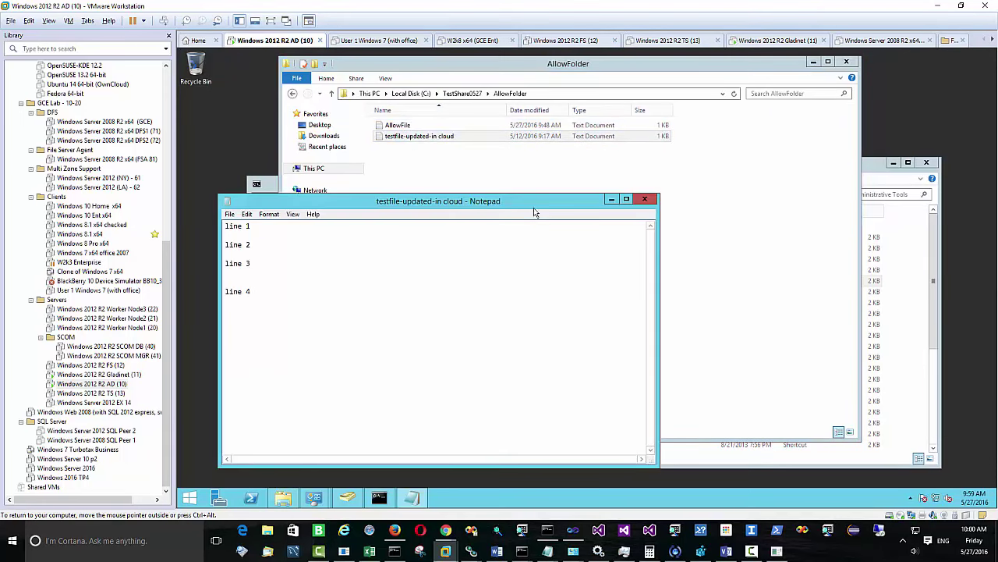
left_click(646, 200)
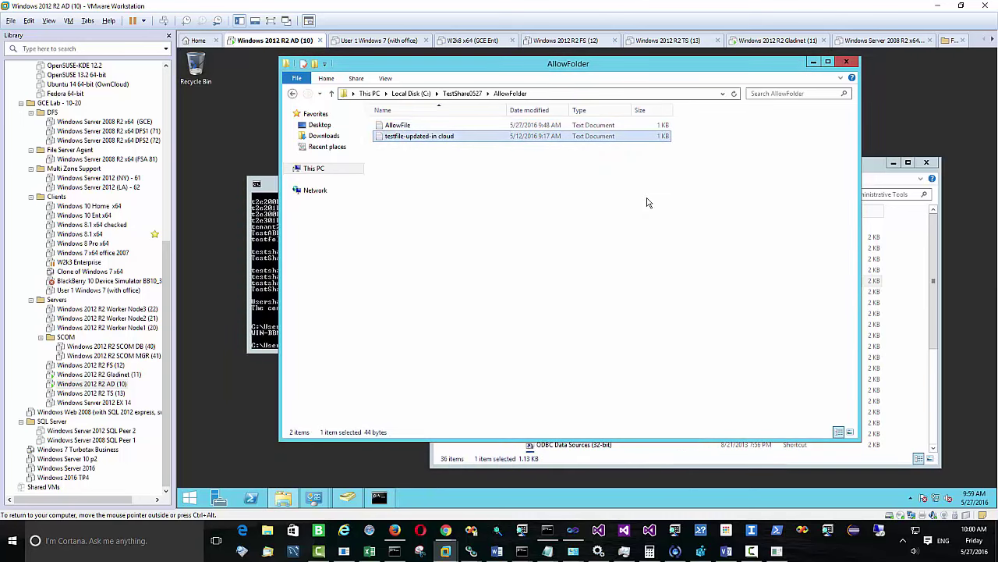
left_click(939, 10)
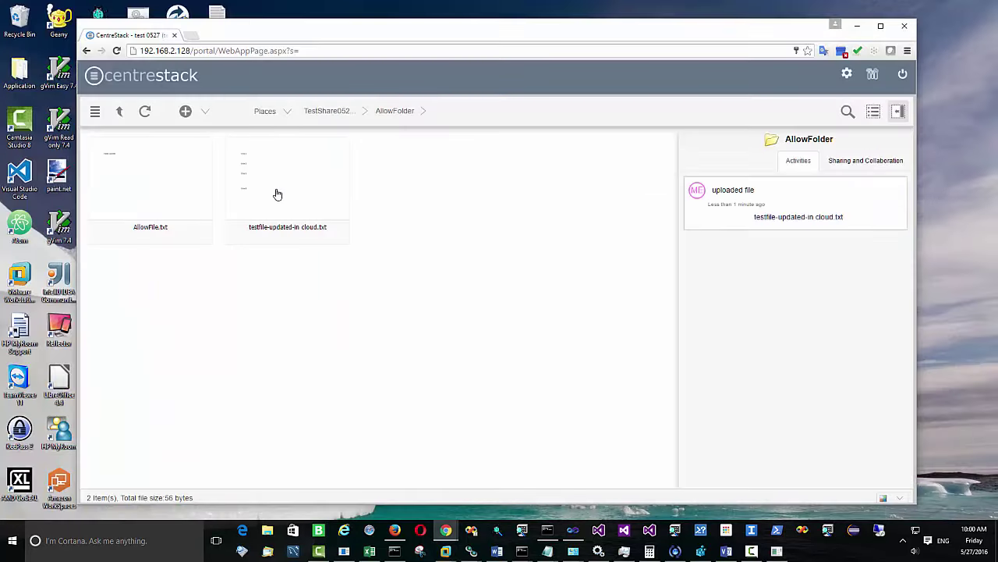
Re-upload testfile-updated-in cloud.txt into AllowFolder, replacing the existing copy.
left_click_drag(306, 37, 511, 50)
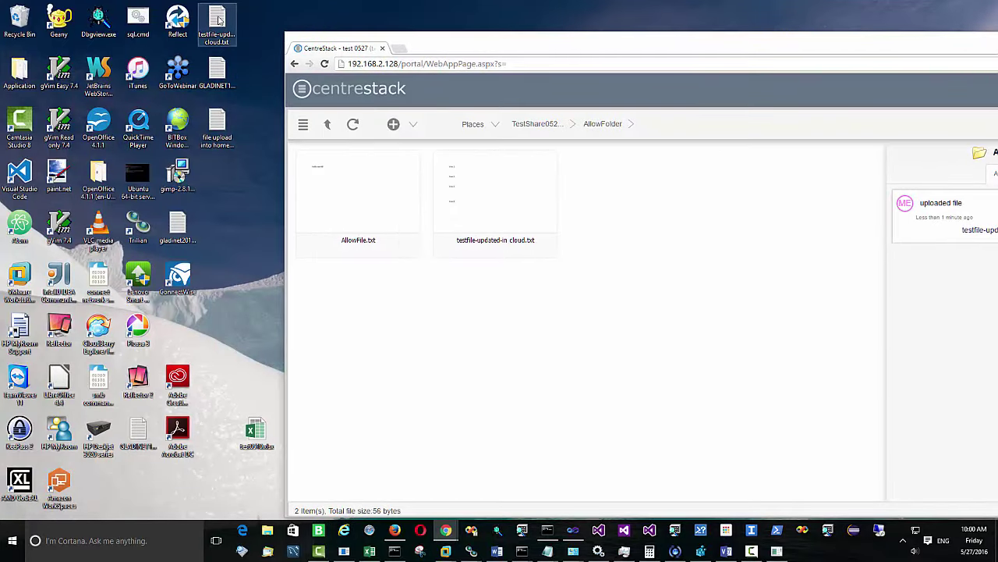
left_click_drag(218, 20, 501, 232)
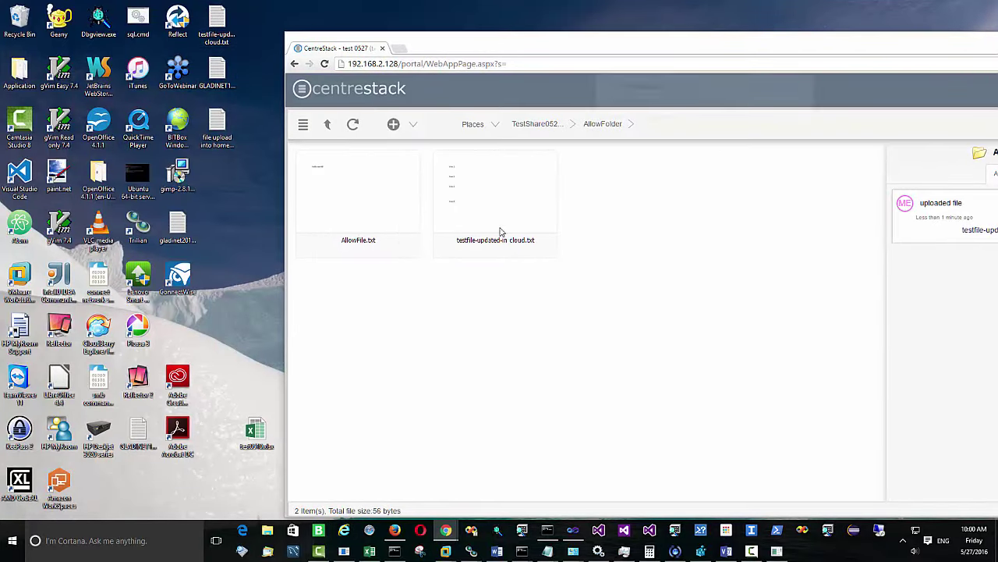
left_click(747, 141)
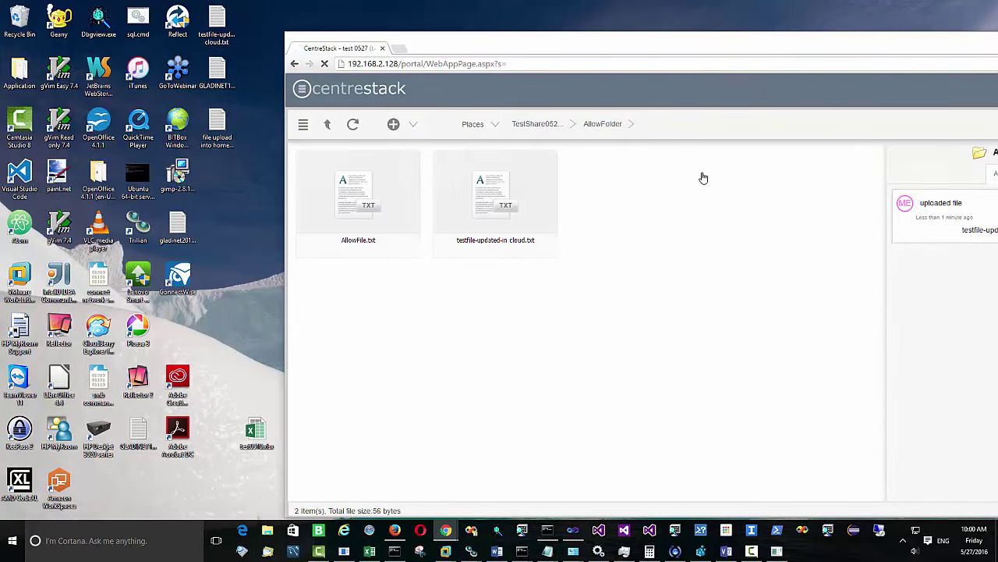
Show the file's revision history in Detail View: two 44-byte Modify revisions.
left_click_drag(689, 53, 489, 39)
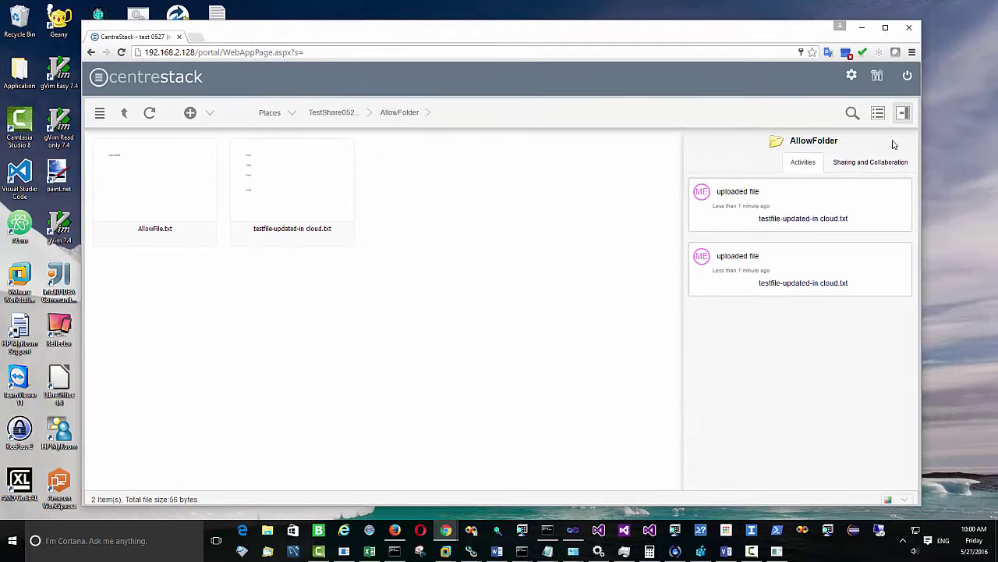
left_click(878, 114)
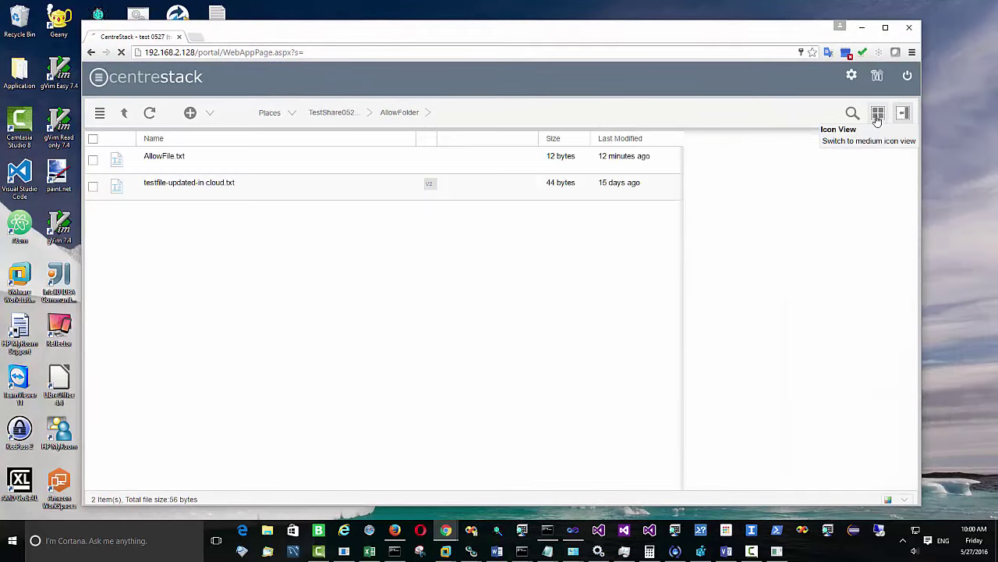
left_click(429, 187)
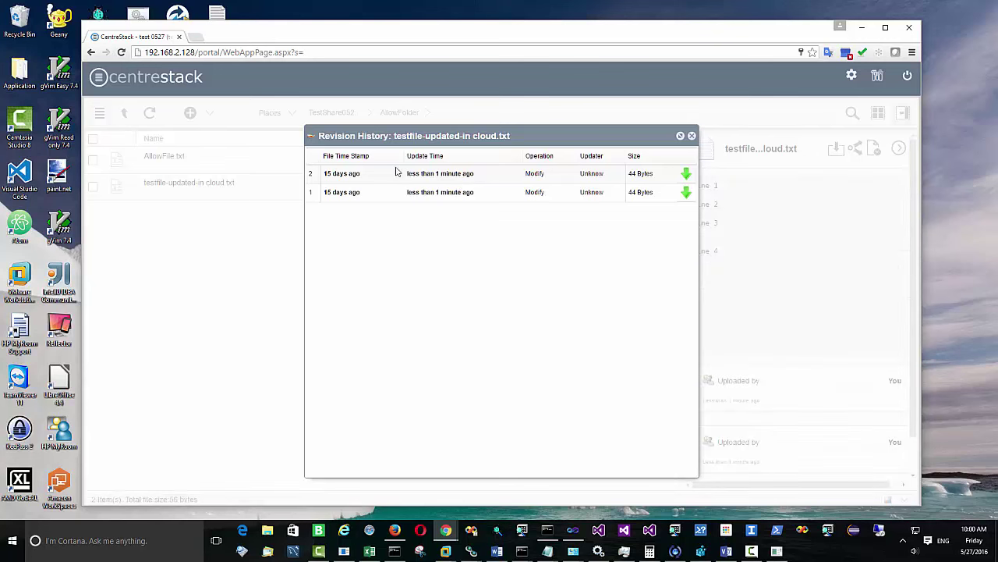
Check AllowFolder's new _vers_ folder on the AD VM, then bring the Visio diagram forward.
mouse_move(445, 551)
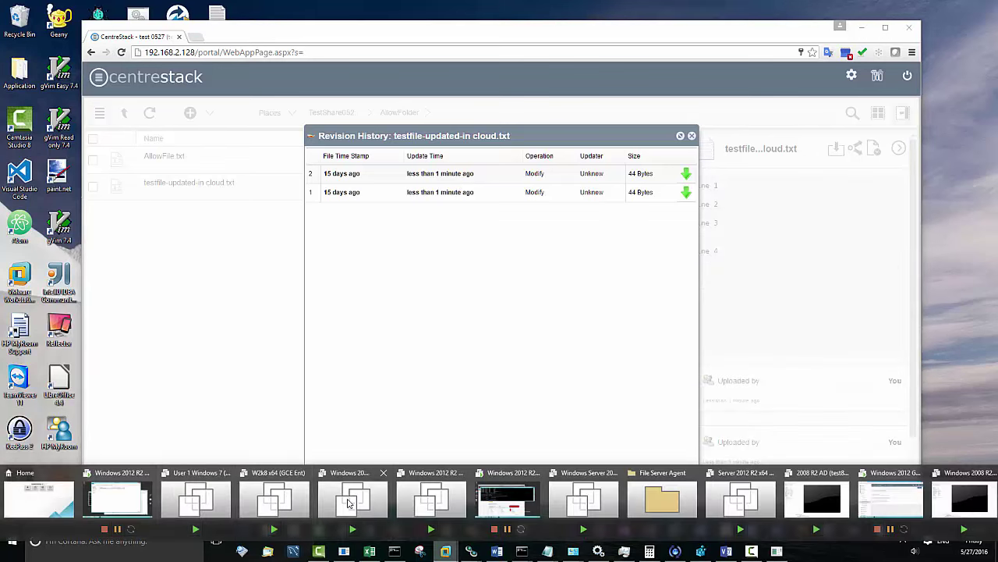
left_click(66, 493)
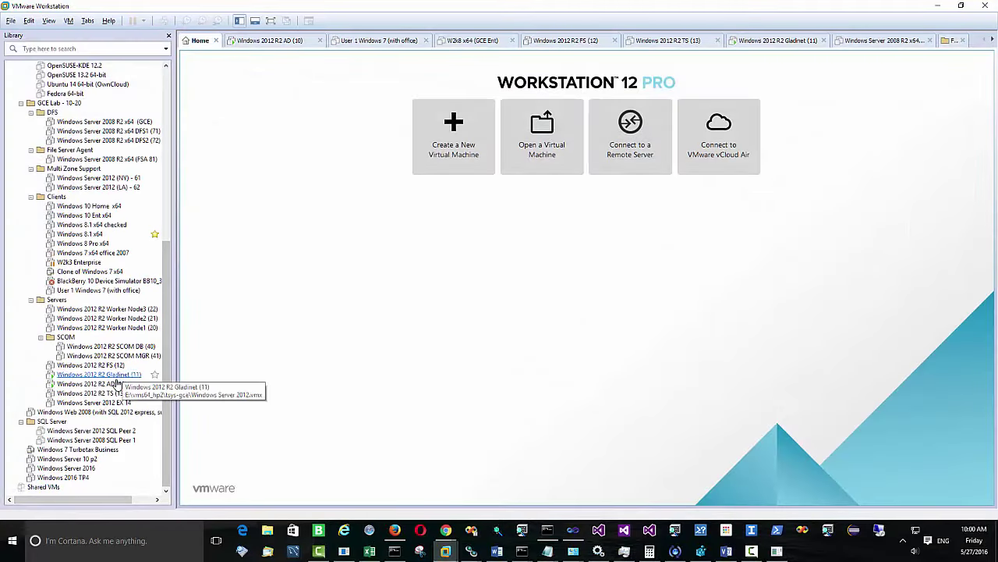
left_click(115, 386)
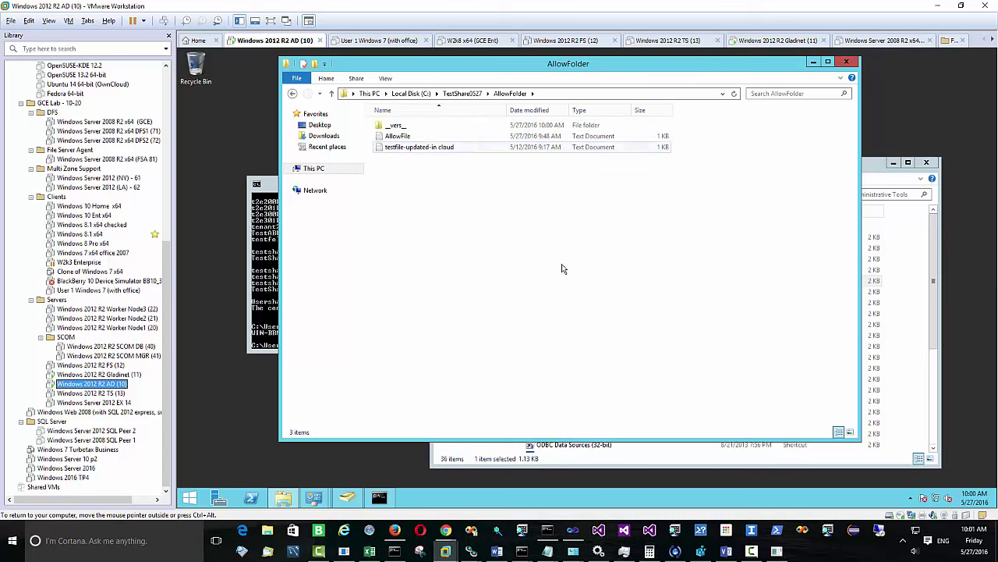
left_click(726, 552)
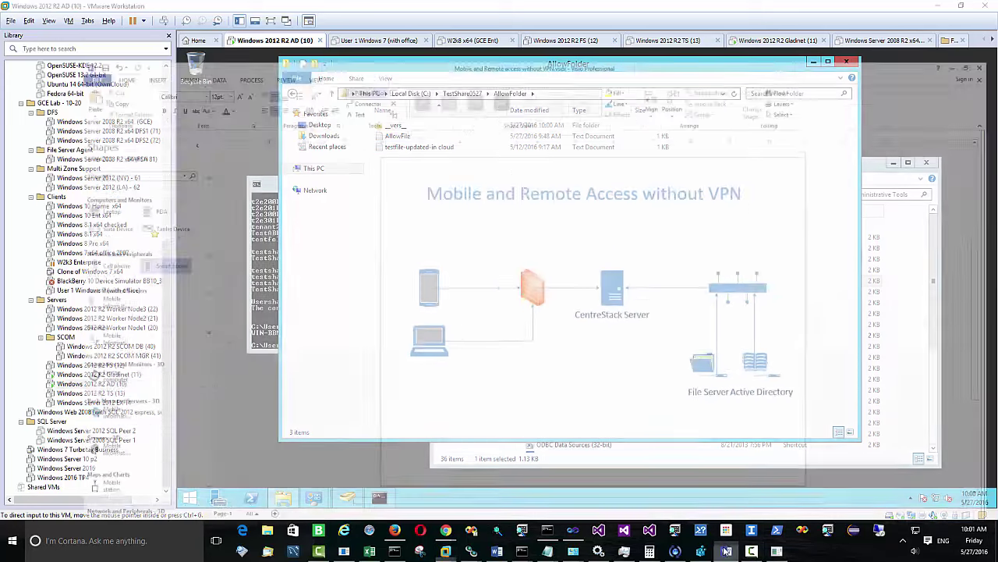